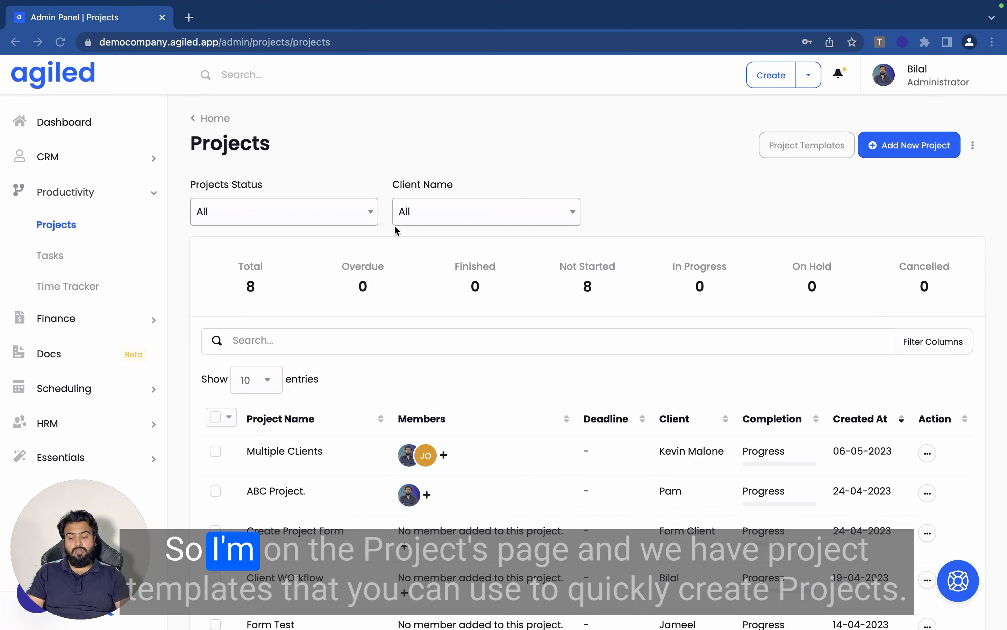
Step: Examine the projects list, its status and client filter choices, and the additional project actions such as Gantt Chart and Export
scroll(449, 217, "down", 1)
scroll(658, 144, "up", 1)
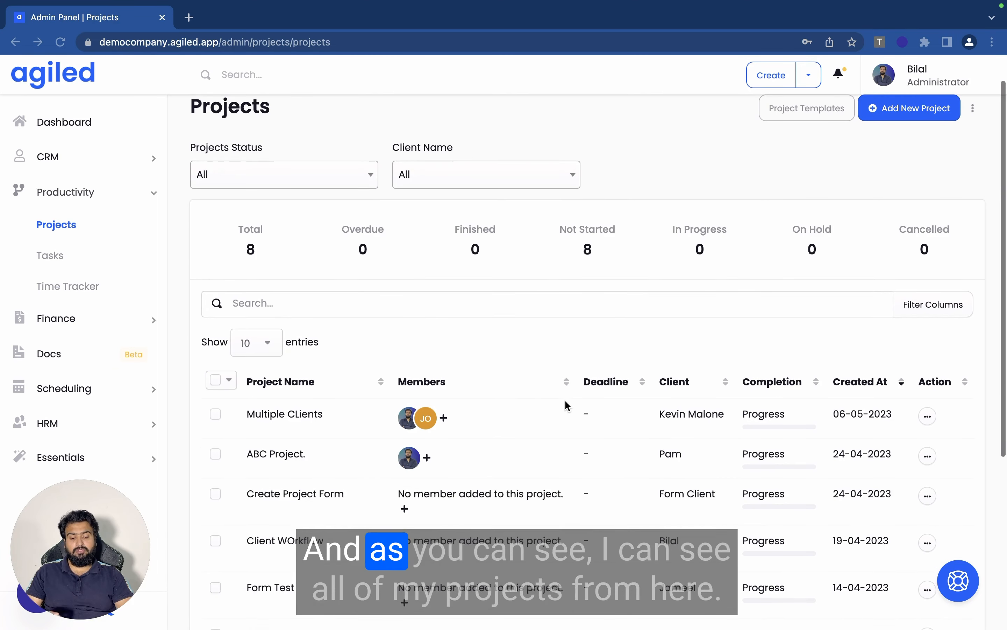
scroll(567, 406, "down", 6)
scroll(567, 406, "up", 6)
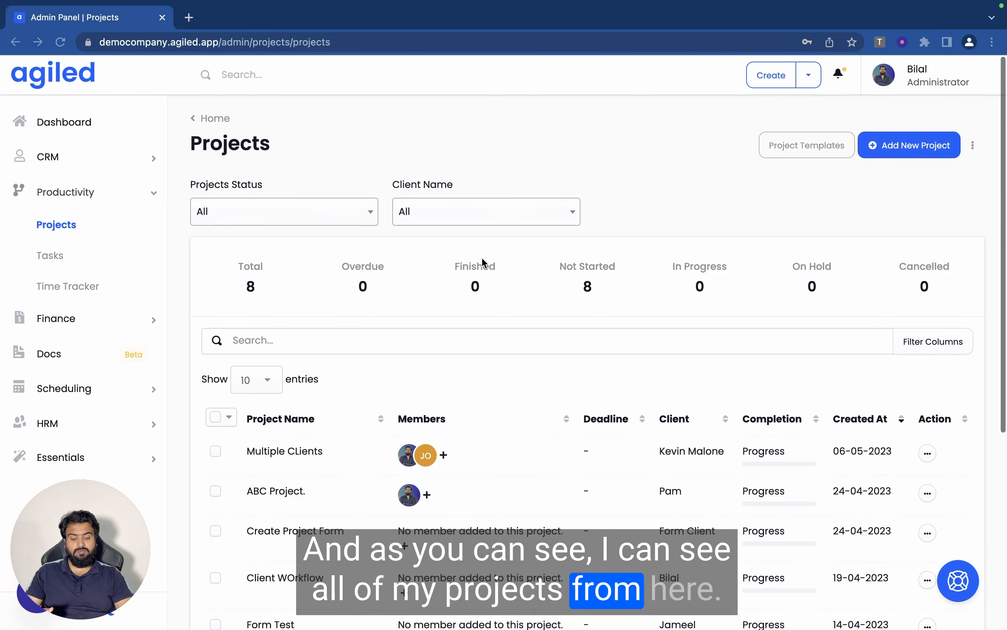
left_click(320, 216)
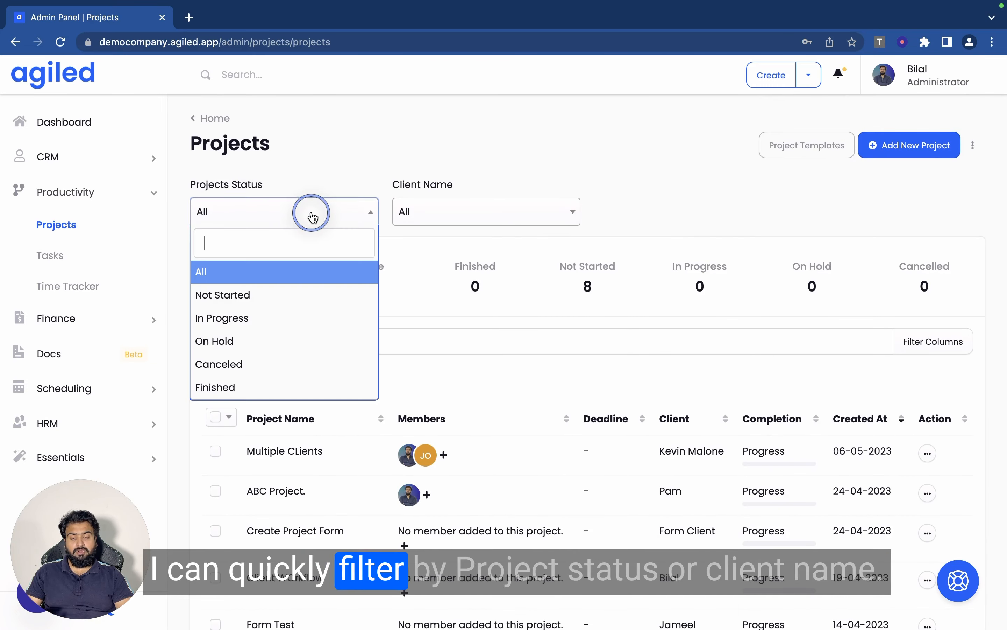
left_click(304, 168)
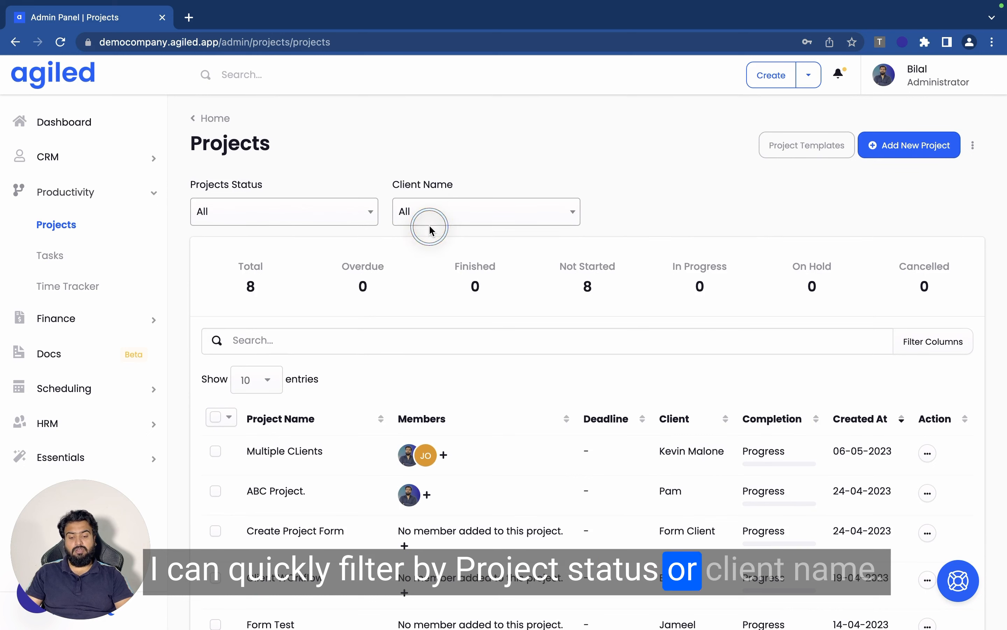
left_click(433, 218)
left_click(560, 182)
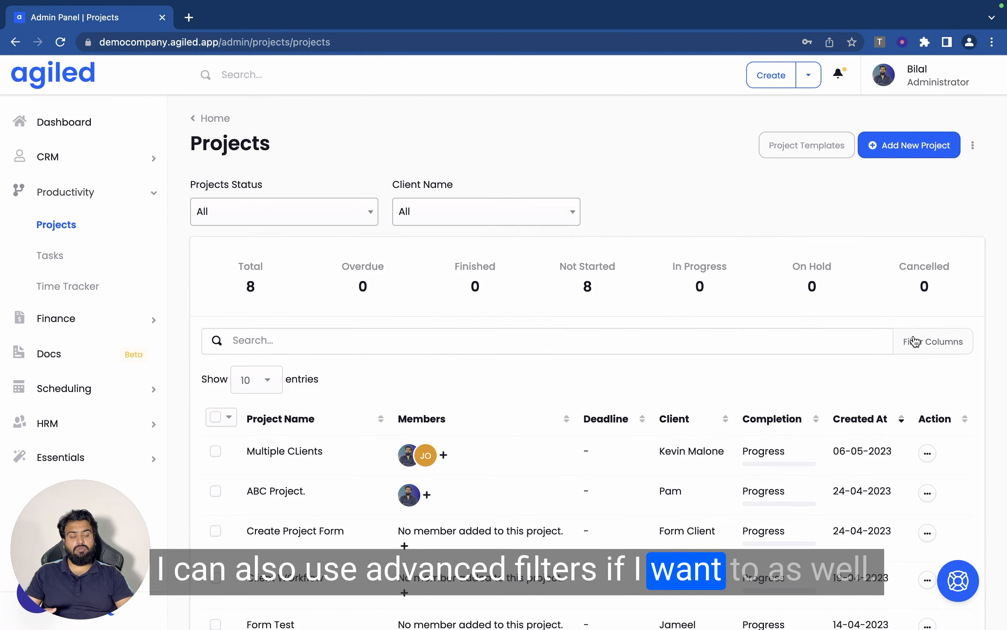
left_click(973, 146)
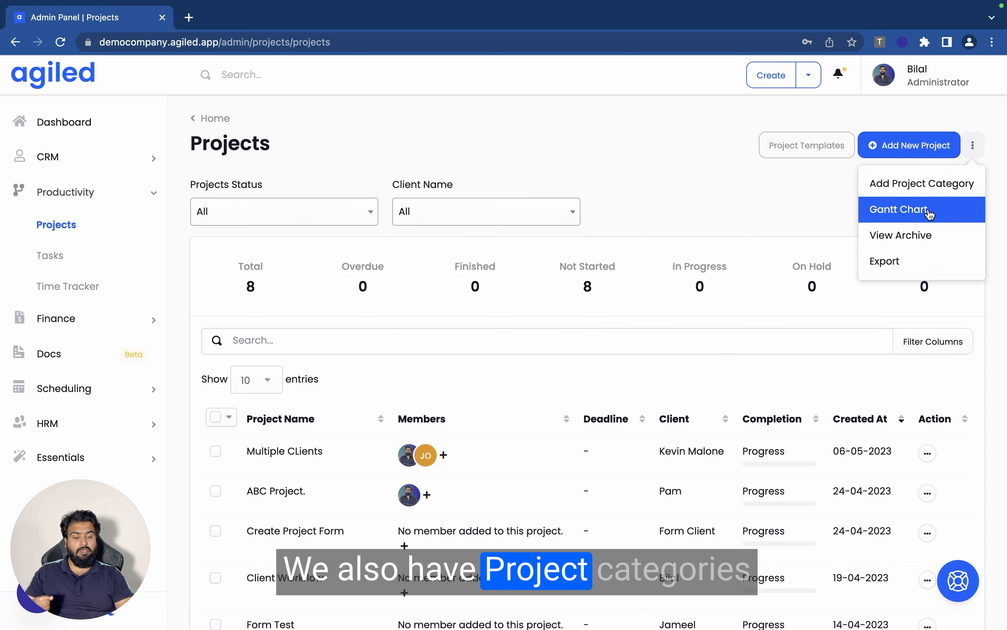
left_click(707, 186)
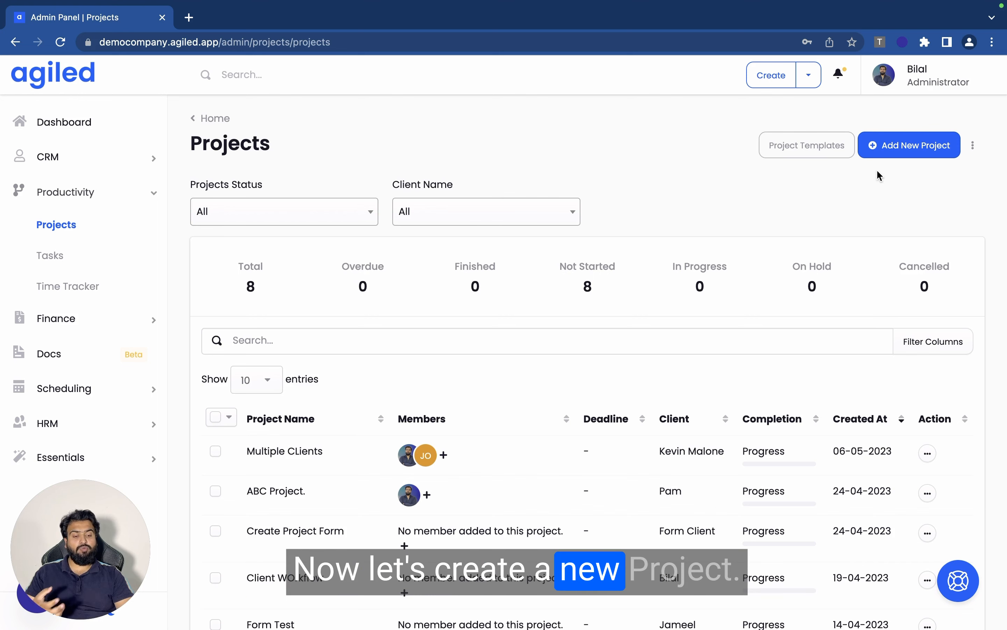
Step: Start adding a new project and view the project templates that can be applied to it
left_click(895, 155)
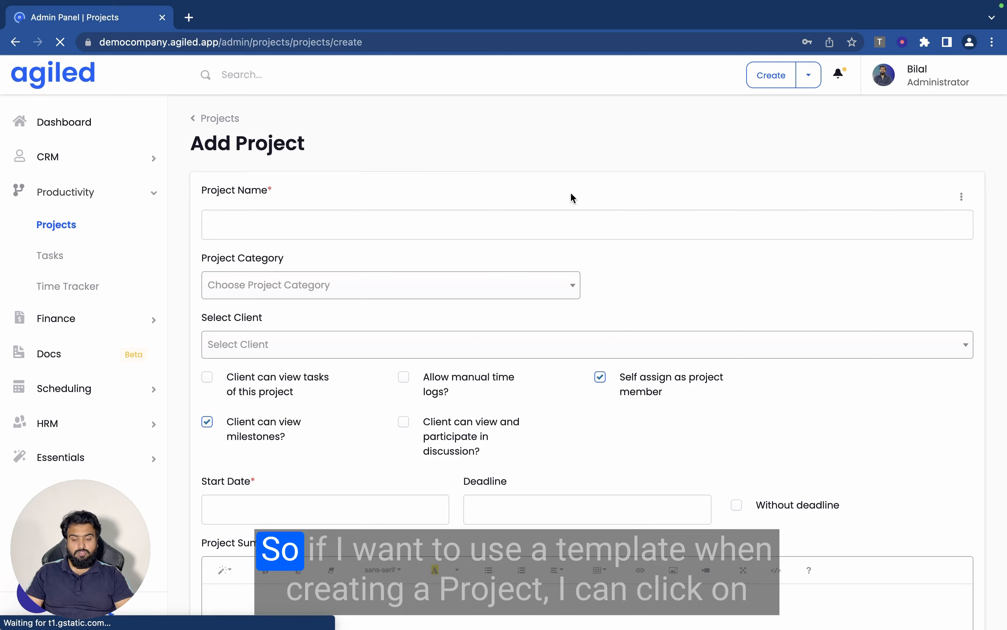
left_click(959, 203)
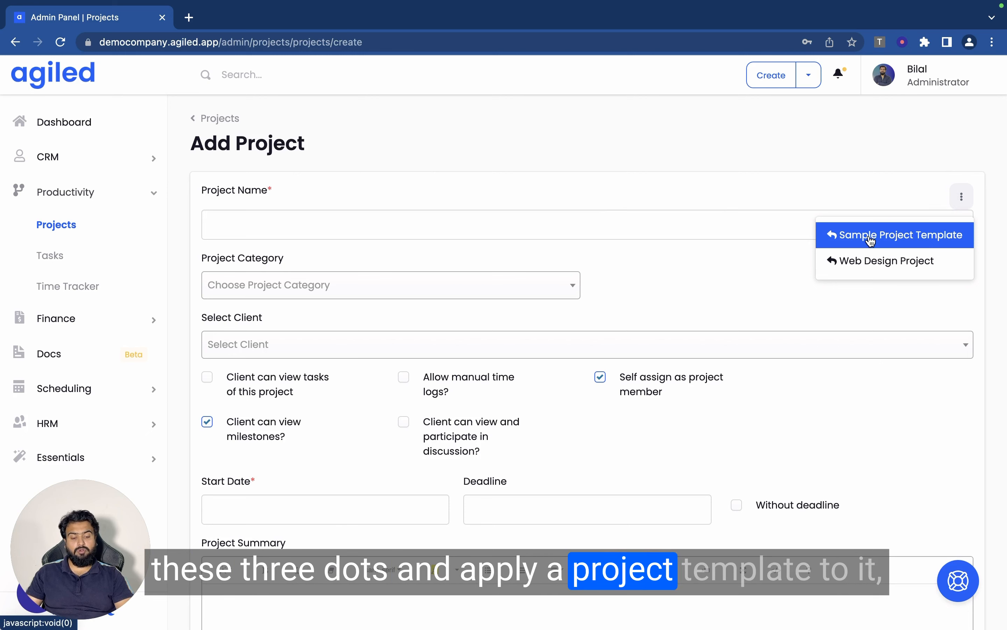
left_click(643, 223)
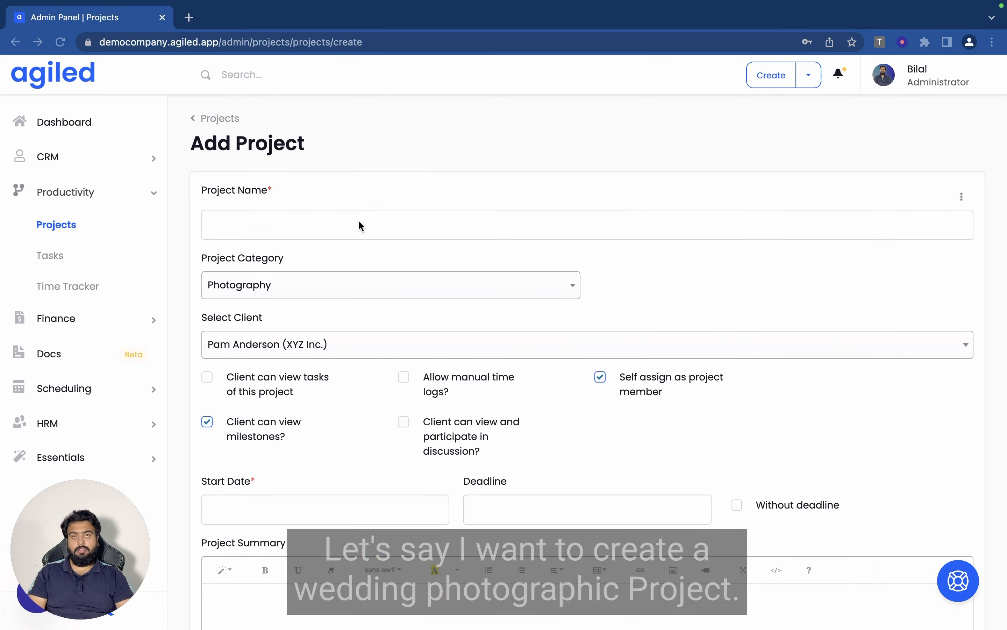
Step: Name the project "Wedding Photography Project." and set its category to Photography
left_click(310, 220)
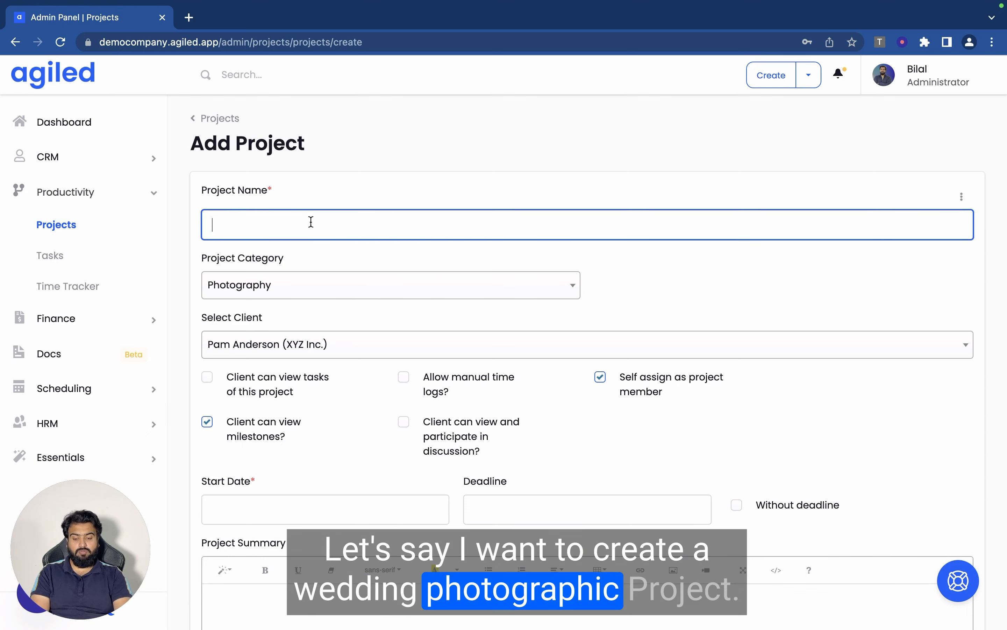
type("Wedding Photography Project.")
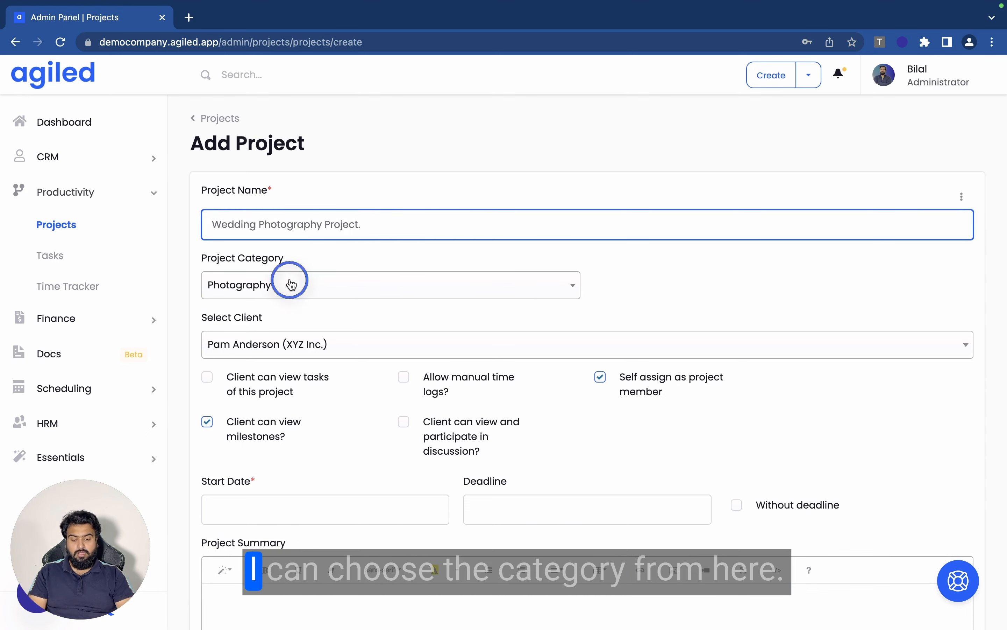
left_click(287, 285)
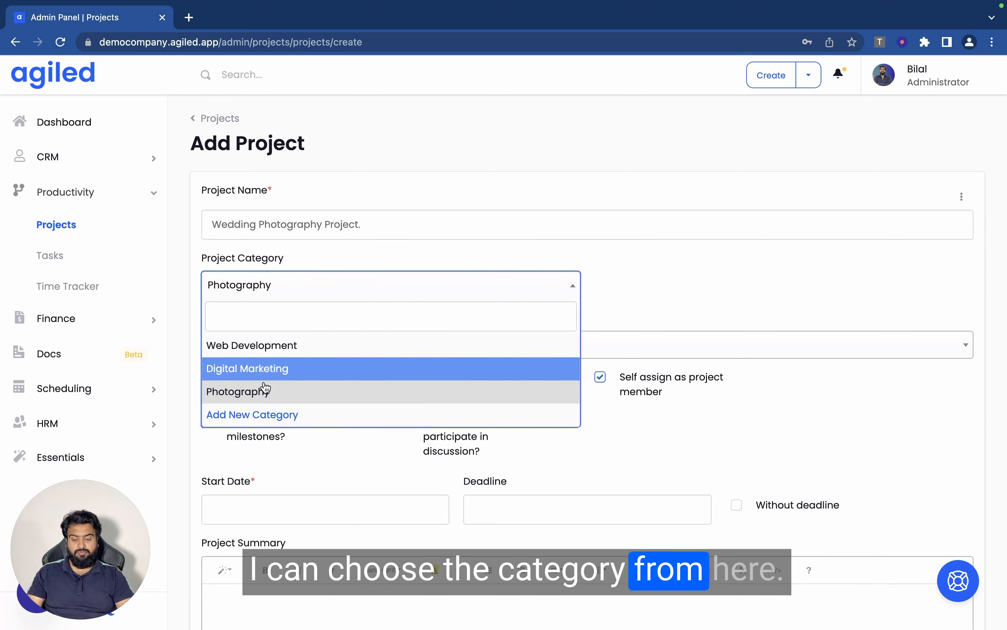
left_click(263, 401)
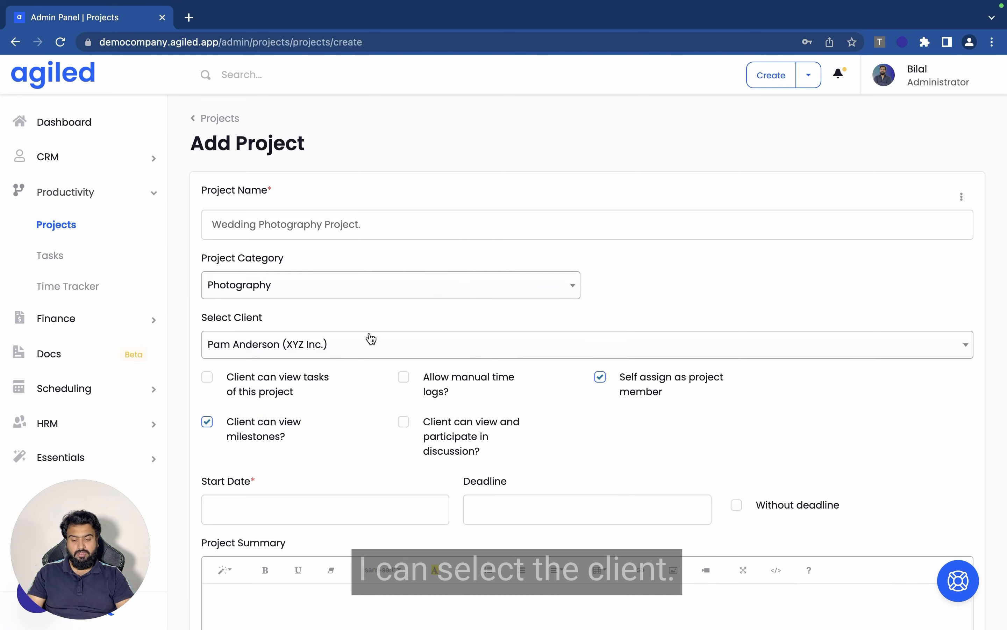
Step: Select the XYZ Inc. contact as the project's client and allow the client to view the project's tasks
left_click(358, 349)
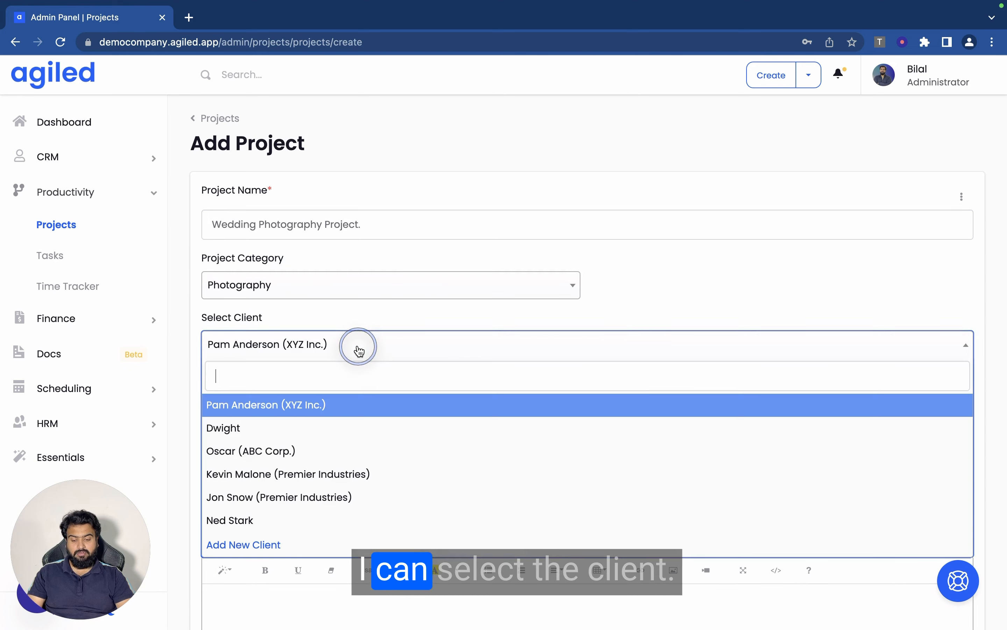
left_click(330, 406)
scroll(417, 316, "down", 3)
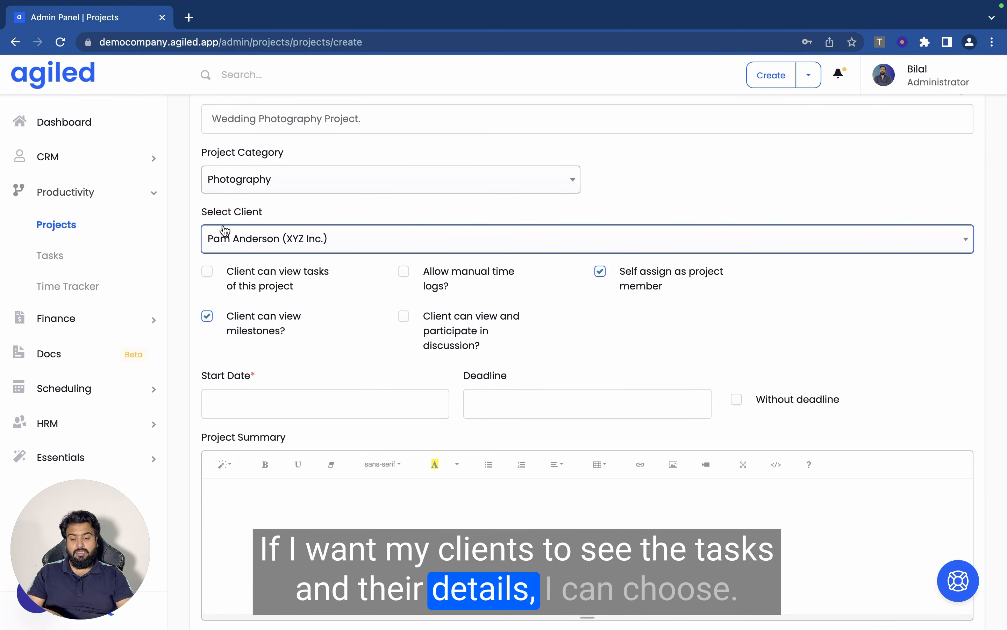
left_click(208, 272)
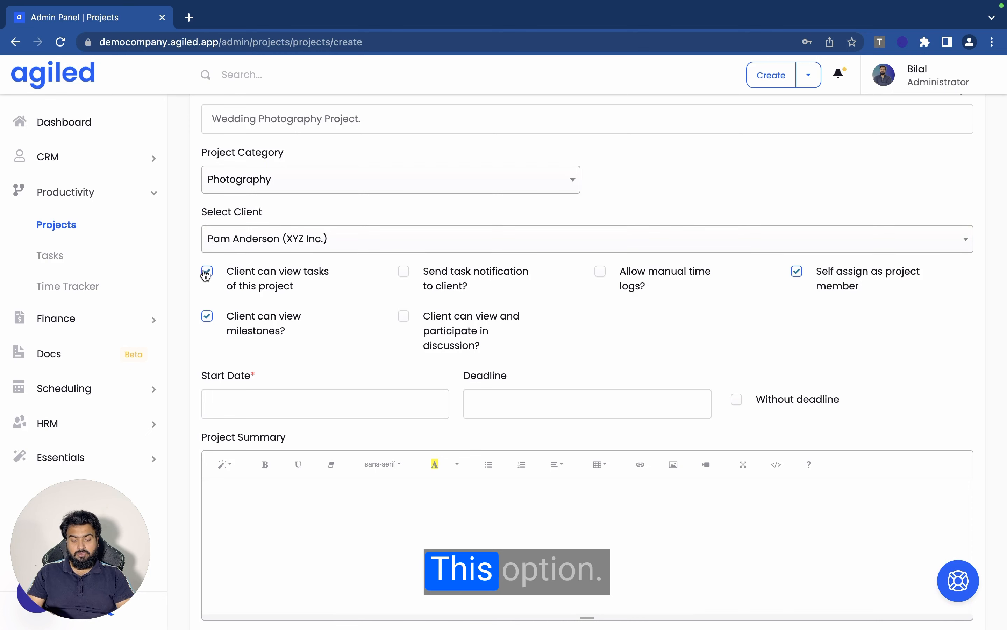
scroll(252, 279, "down", 1)
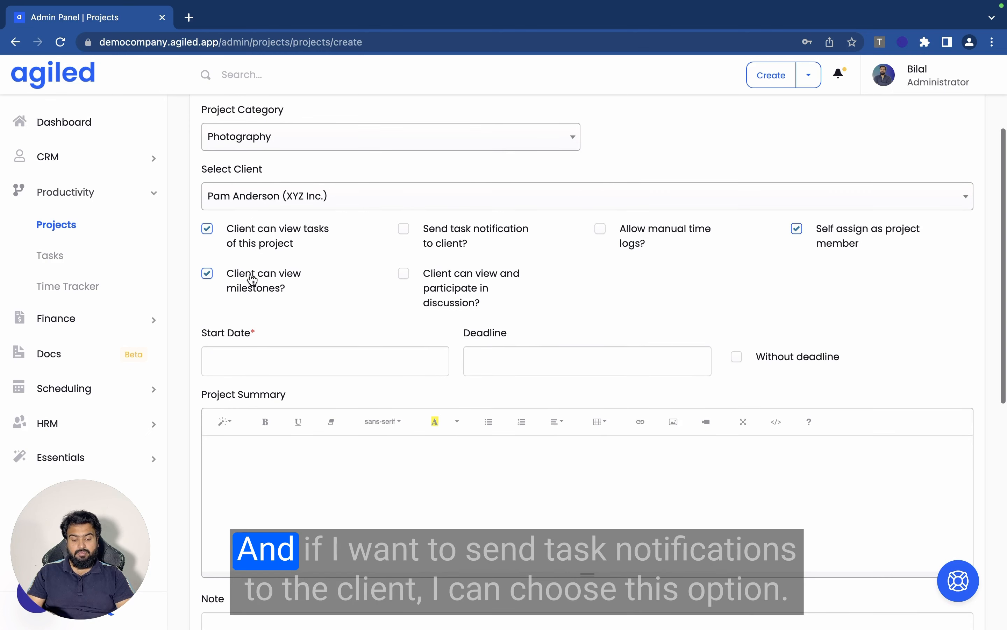
left_click(404, 230)
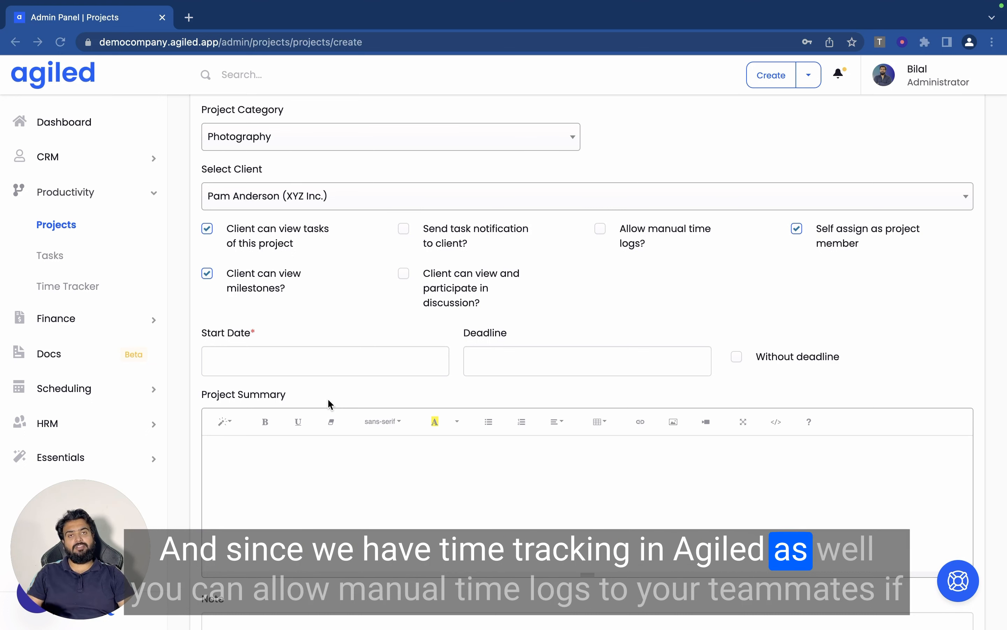
left_click(600, 230)
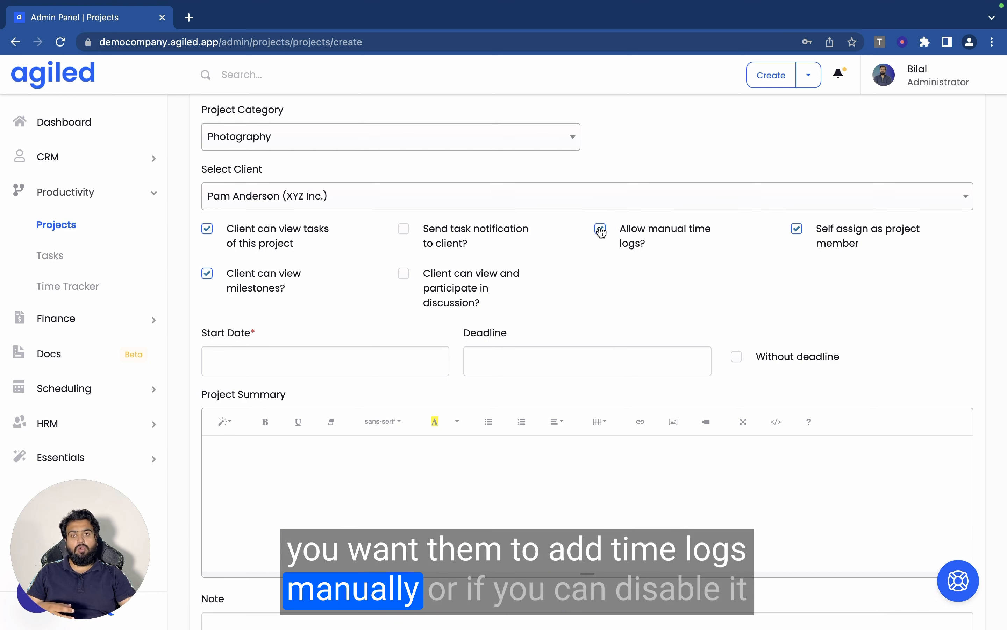
left_click(601, 230)
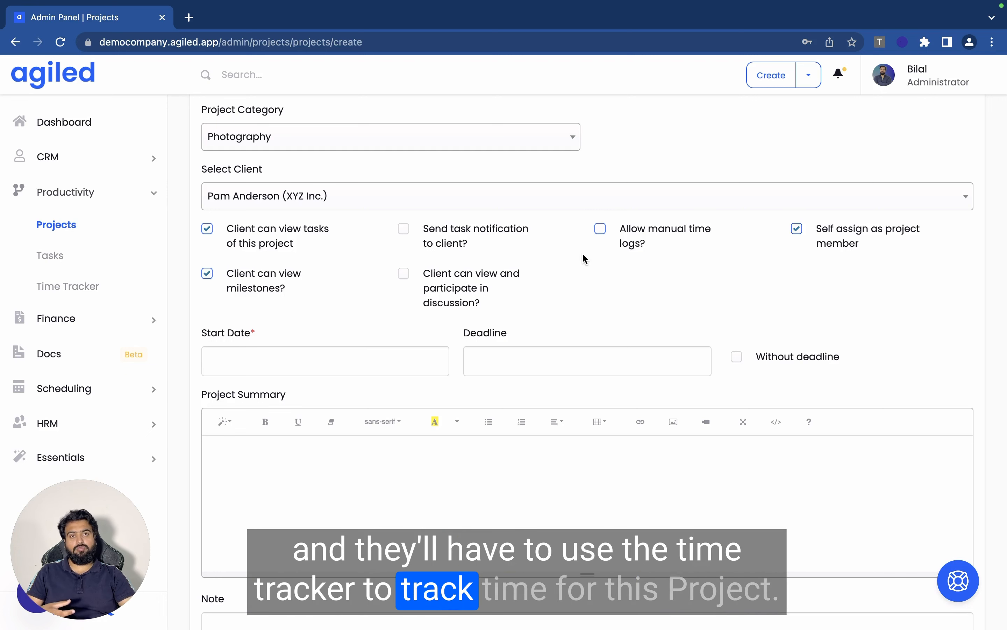
Step: Disable self-assignment as project member and the client's access to milestones
left_click(797, 230)
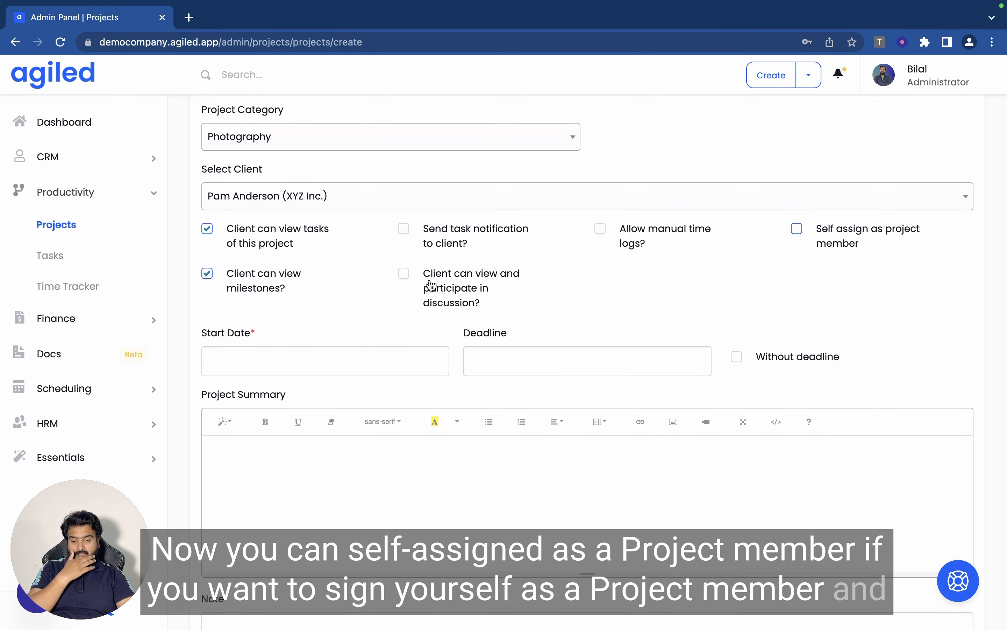
scroll(235, 297, "down", 2)
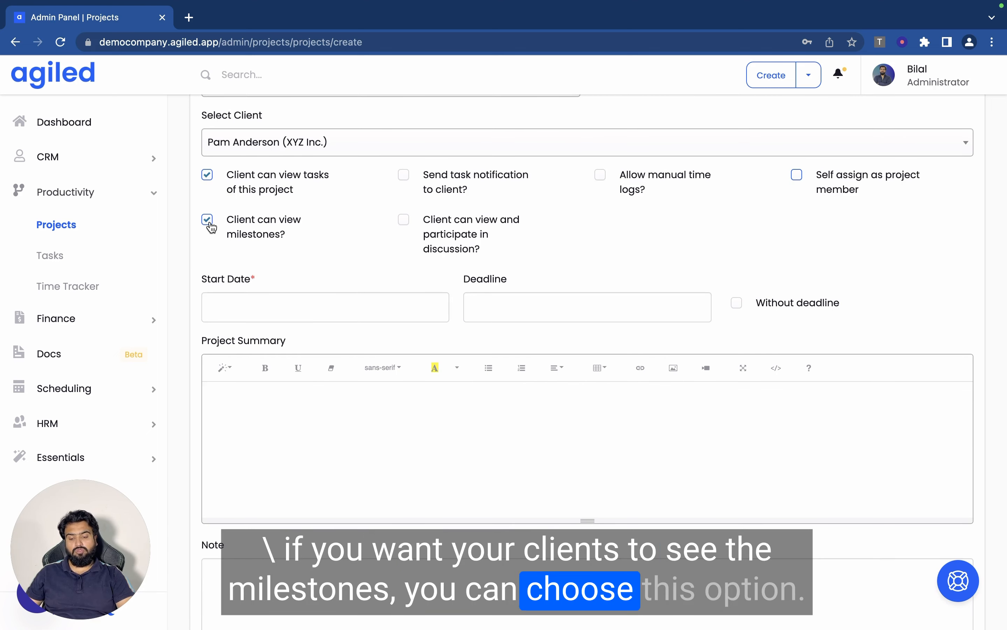
left_click(208, 221)
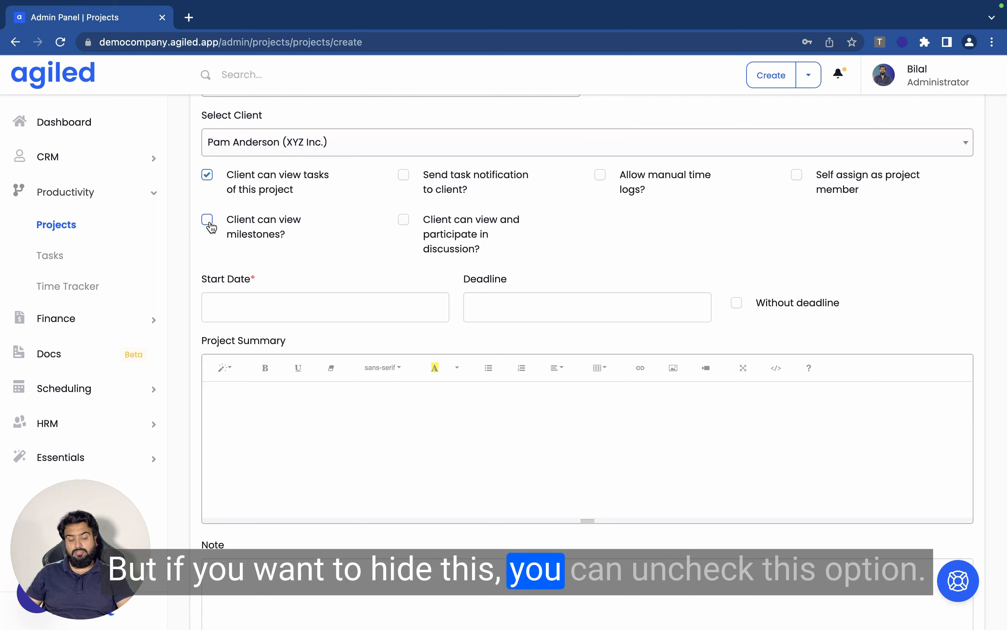
Step: Allow the client to view and participate in discussion, and set the project's start date to 24-05-2023
left_click(406, 224)
left_click(403, 221)
left_click(403, 220)
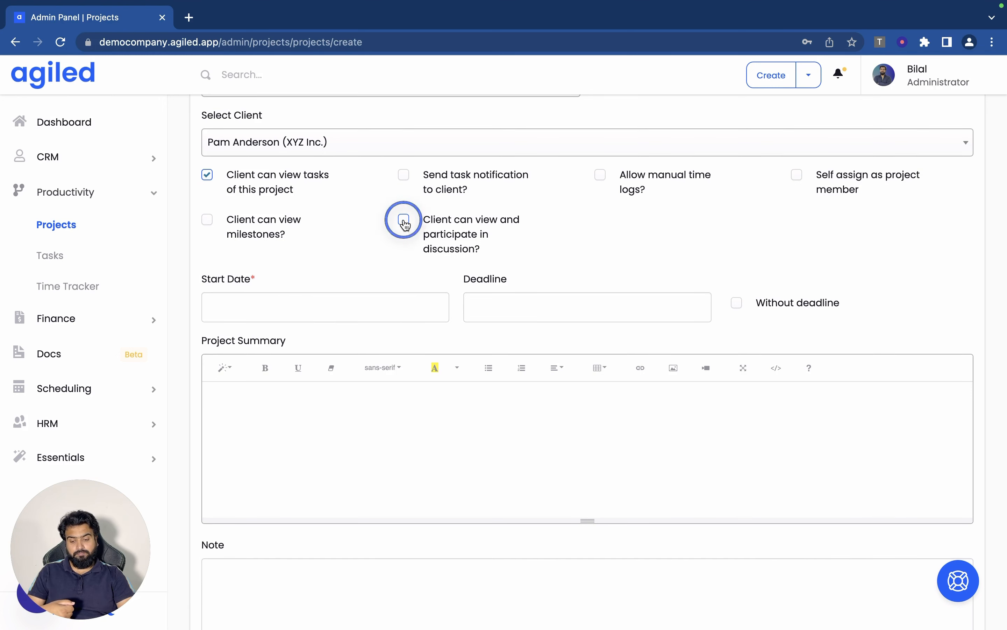
left_click(299, 305)
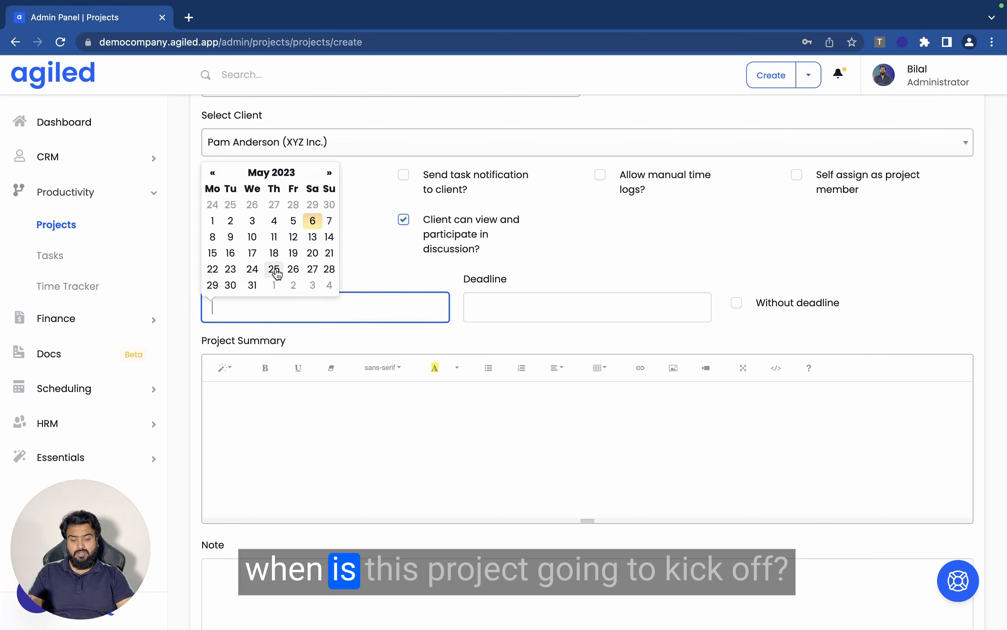
left_click(254, 270)
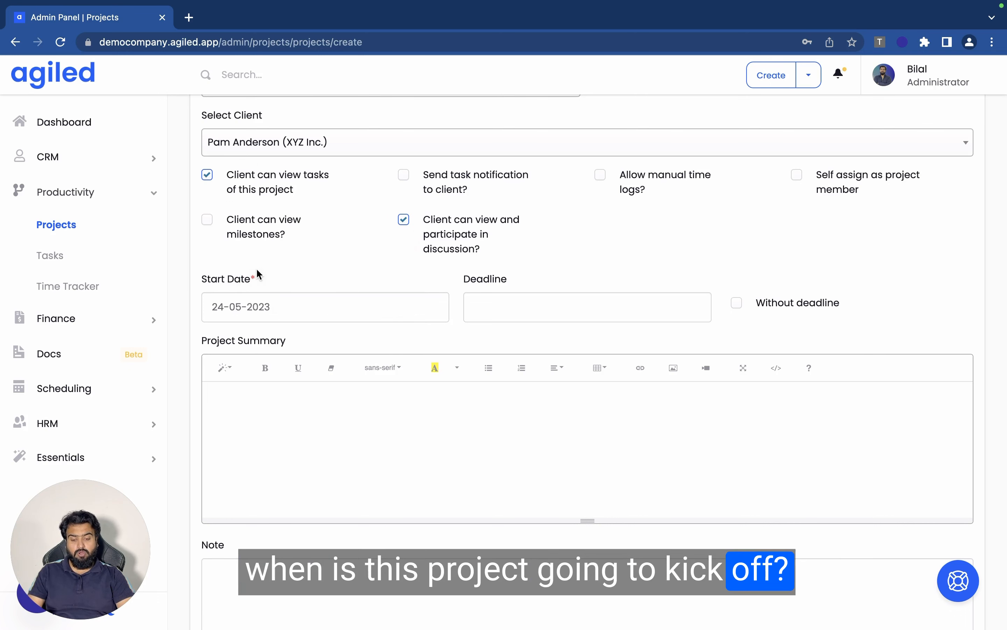
Step: Enter 31-05-2023 as the project deadline and switch the project to without deadline
left_click(492, 300)
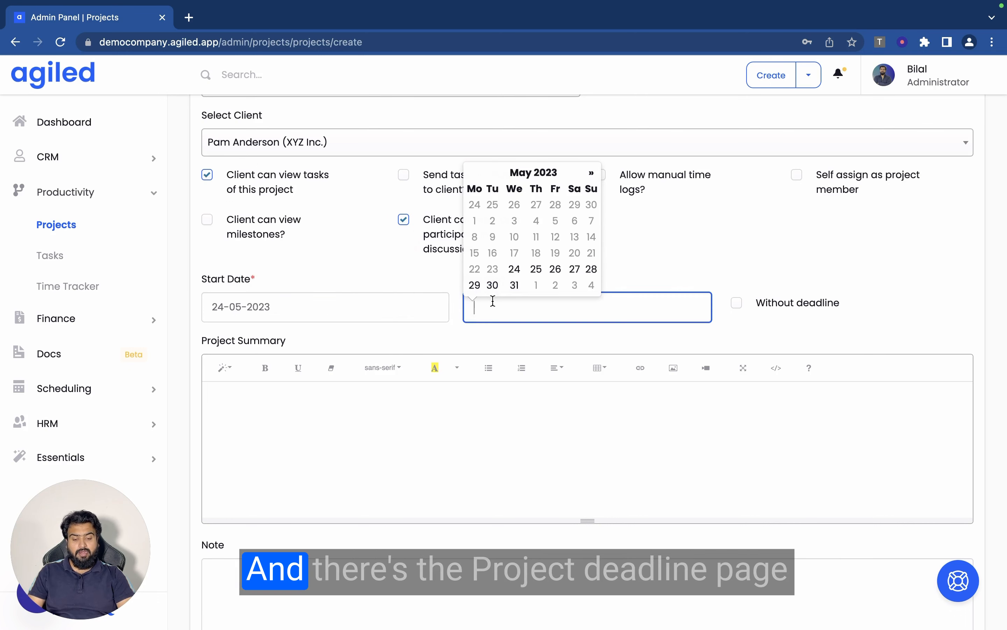
left_click(515, 285)
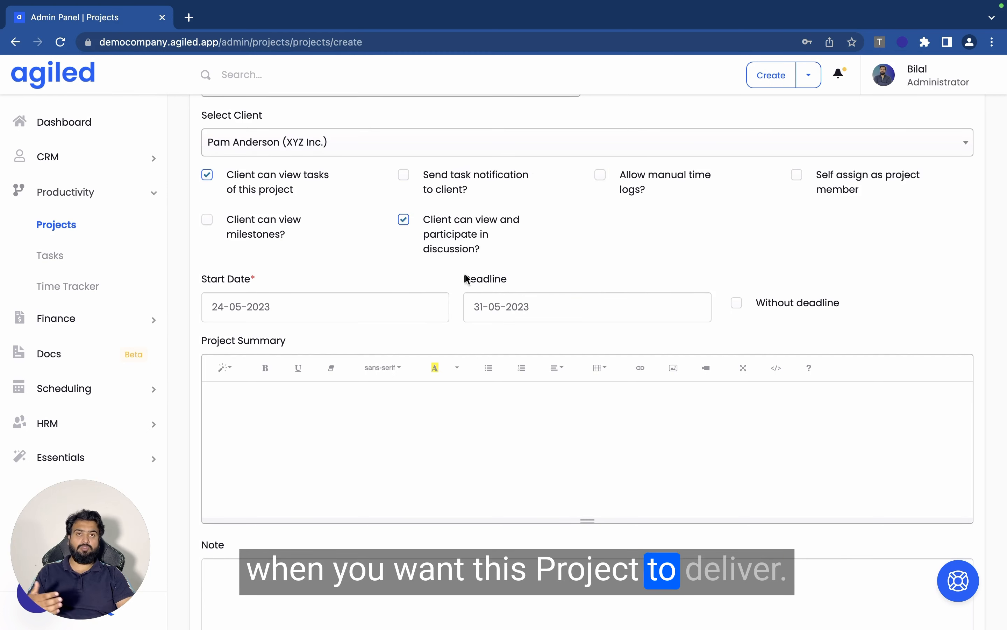
left_click(736, 304)
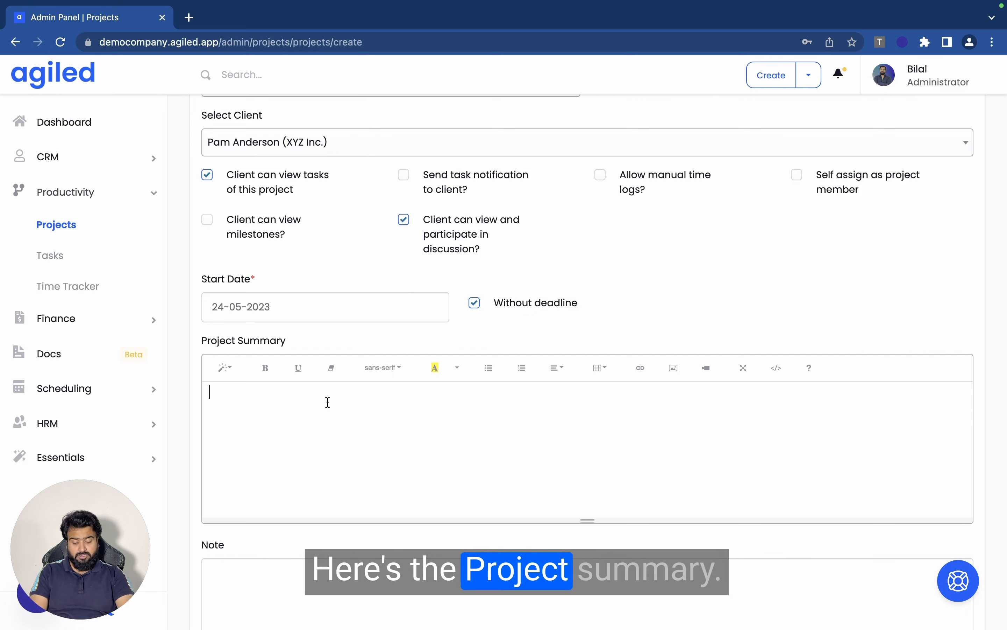
Step: Write "This is the project summary" as the project summary
type("THis")
key("BackSpace")
key("BackSpace")
key("BackSpace")
key("BackSpace")
type("his si")
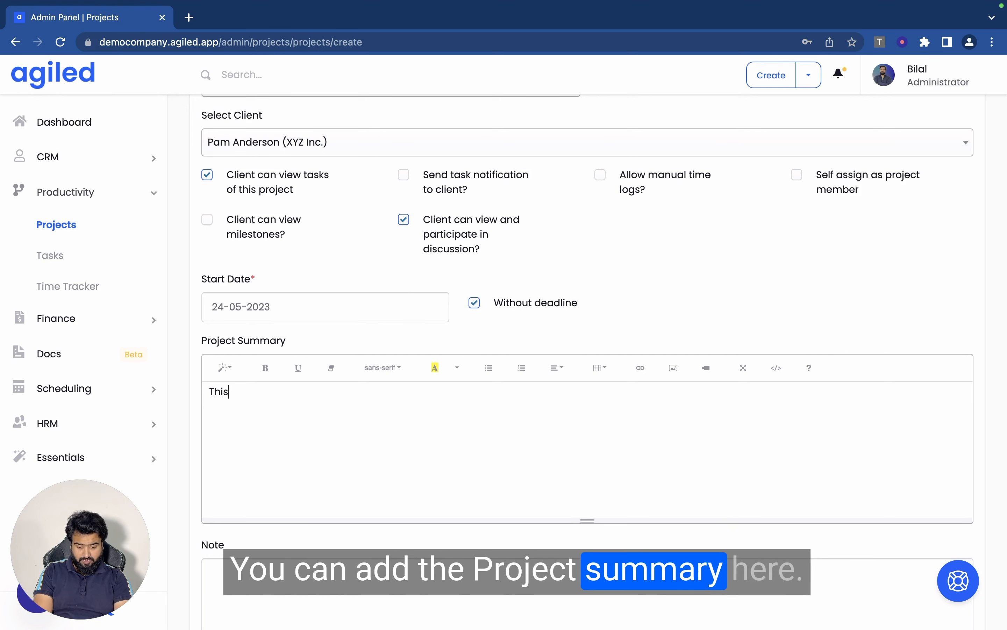
key("BackSpace")
key("BackSpace")
type("is the proje")
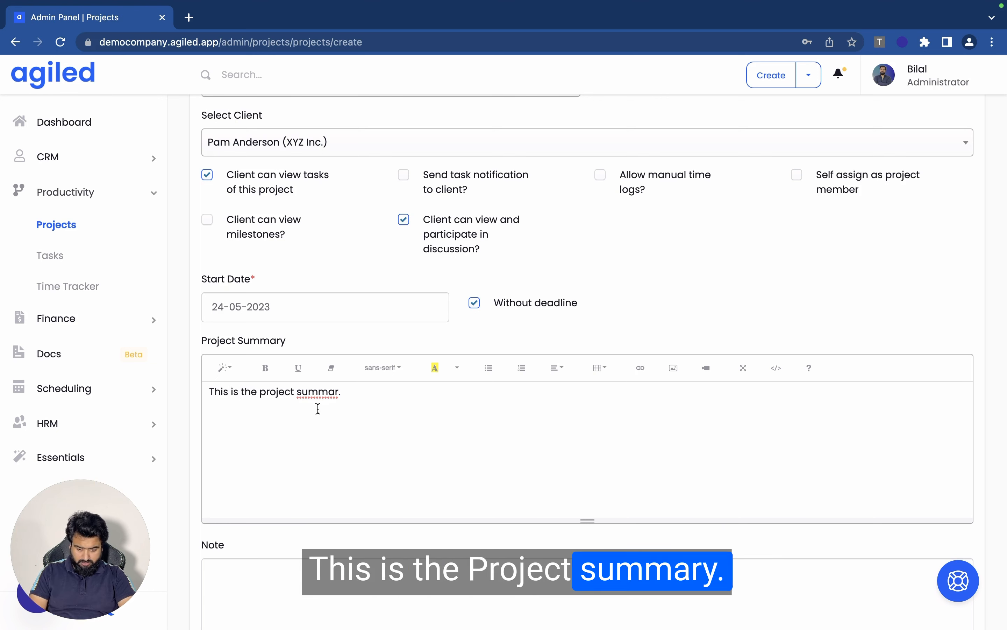
type("ct summary")
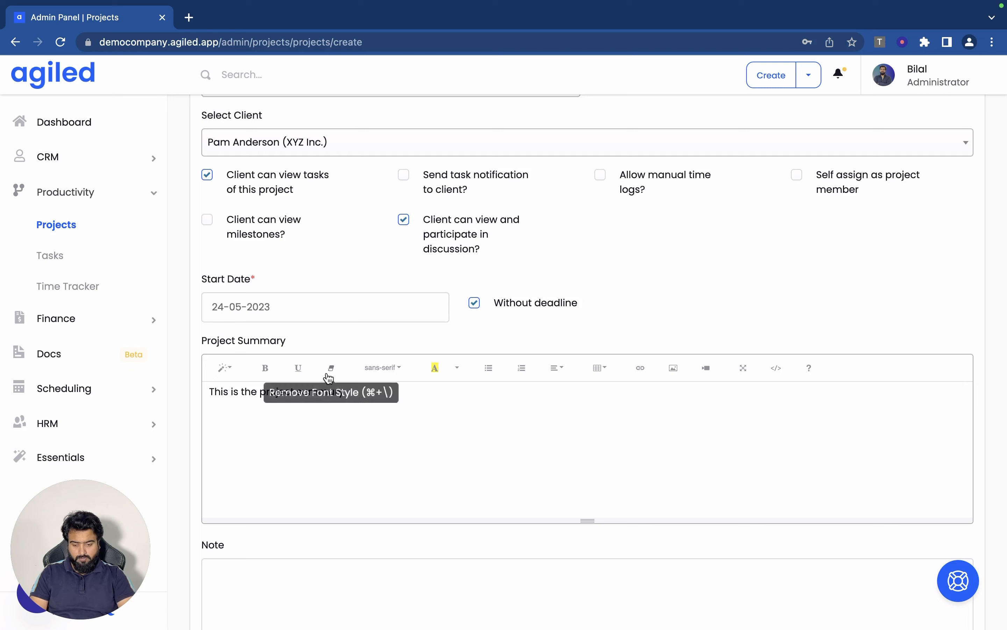
Step: Format the whole project summary line as Header 1
triple_click(266, 396)
left_click(225, 367)
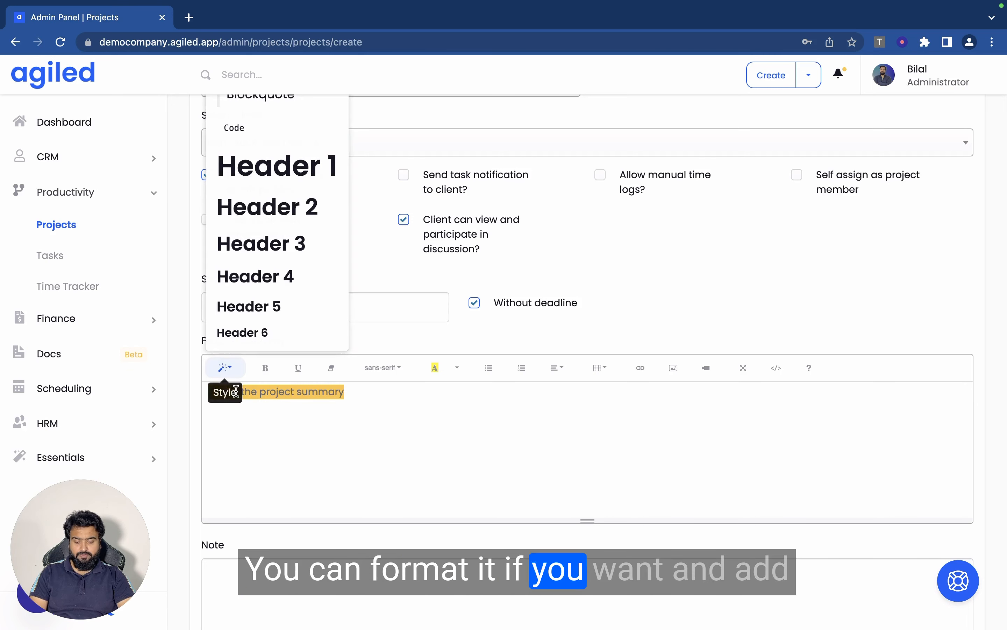
left_click(335, 181)
left_click(454, 389)
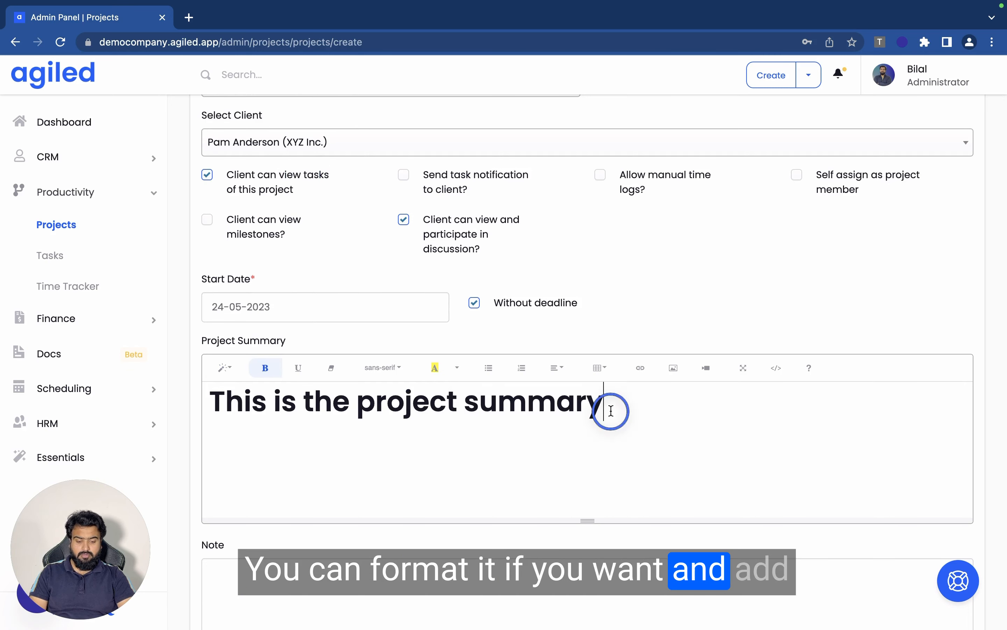
Step: Add an unordered list with "list item 1" and "list item 2" below the heading in the project summary
key("Return")
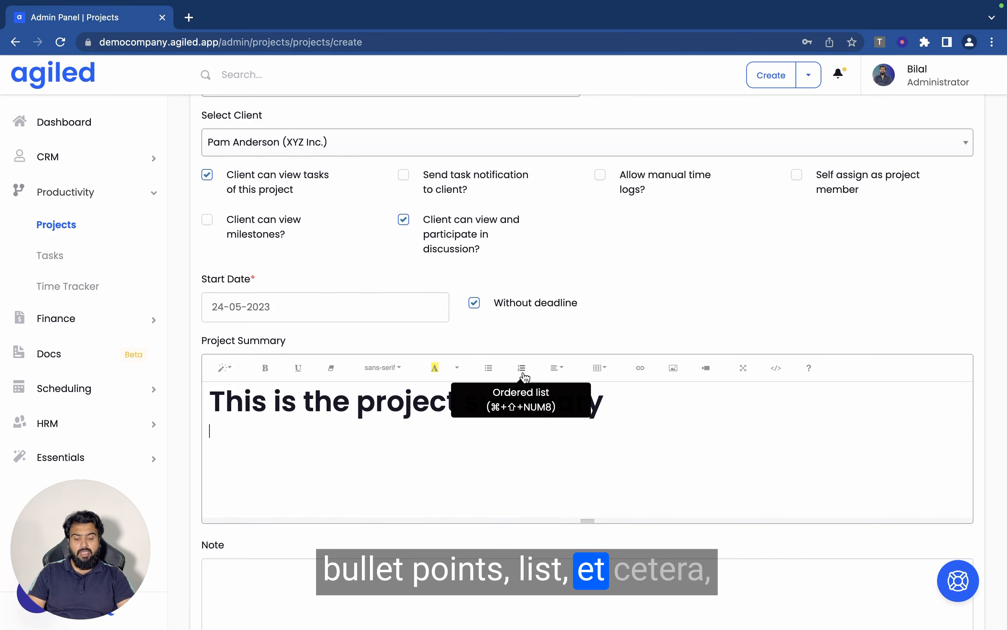
left_click(488, 367)
type("list item 2")
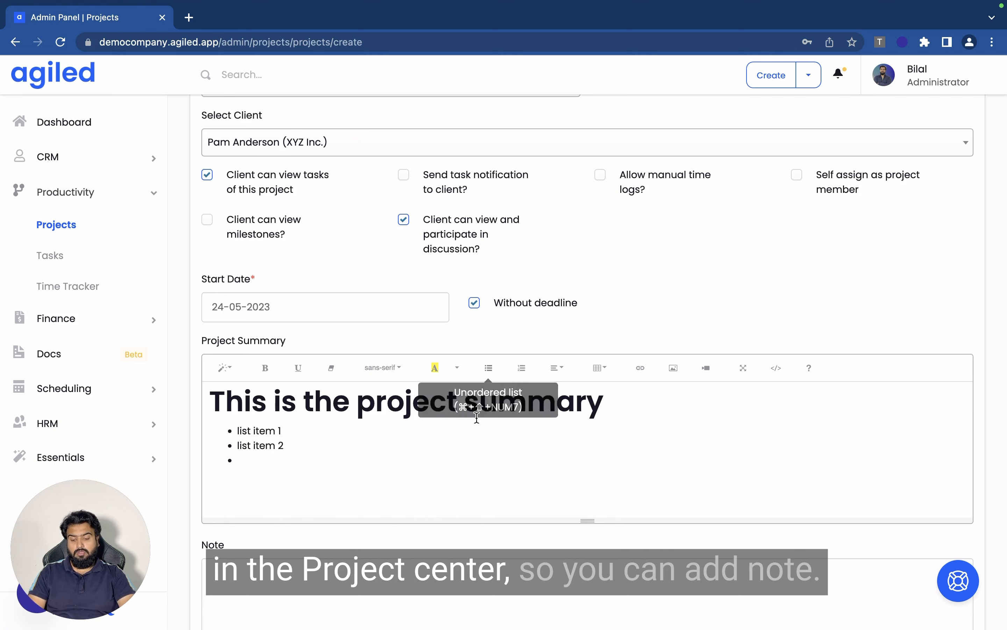
Step: Set the project budget to 2500, keep the currency as United States Dollar (USD), and allocate 20 hours
scroll(474, 412, "down", 6)
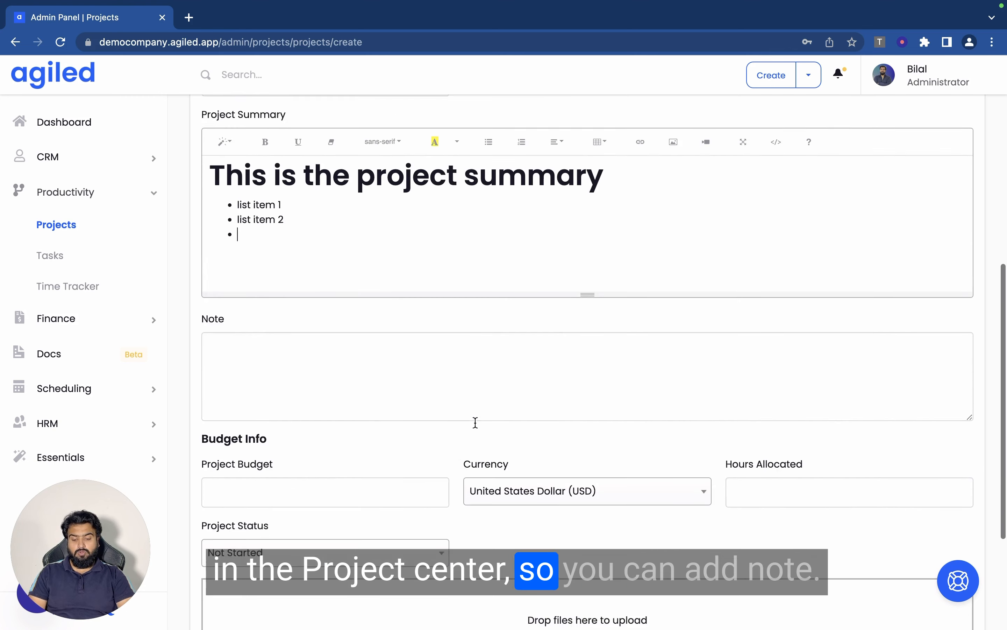
scroll(417, 386, "down", 1)
left_click(339, 341)
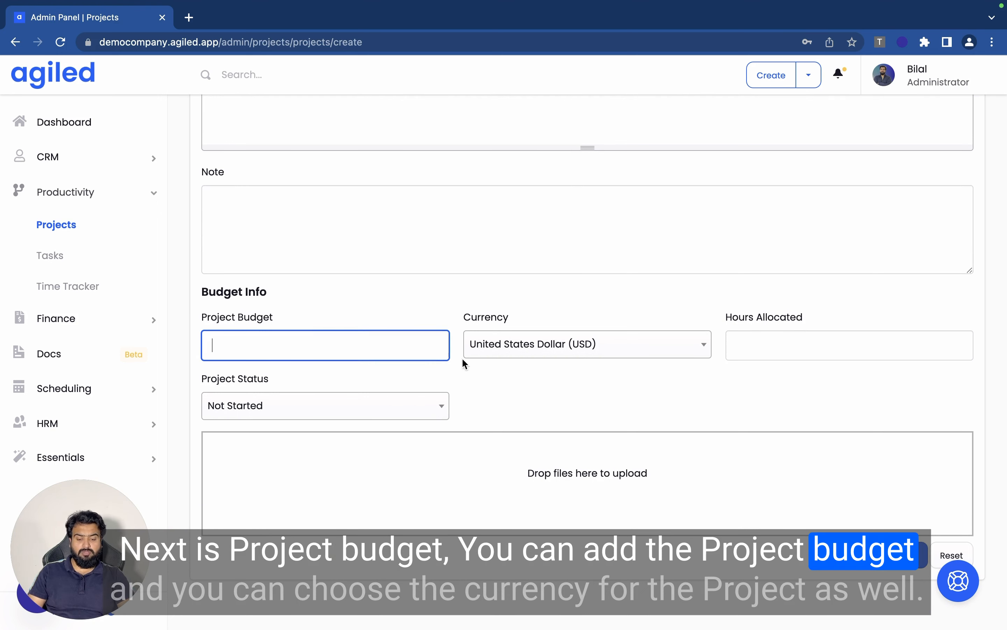
left_click(497, 352)
scroll(513, 465, "down", 4)
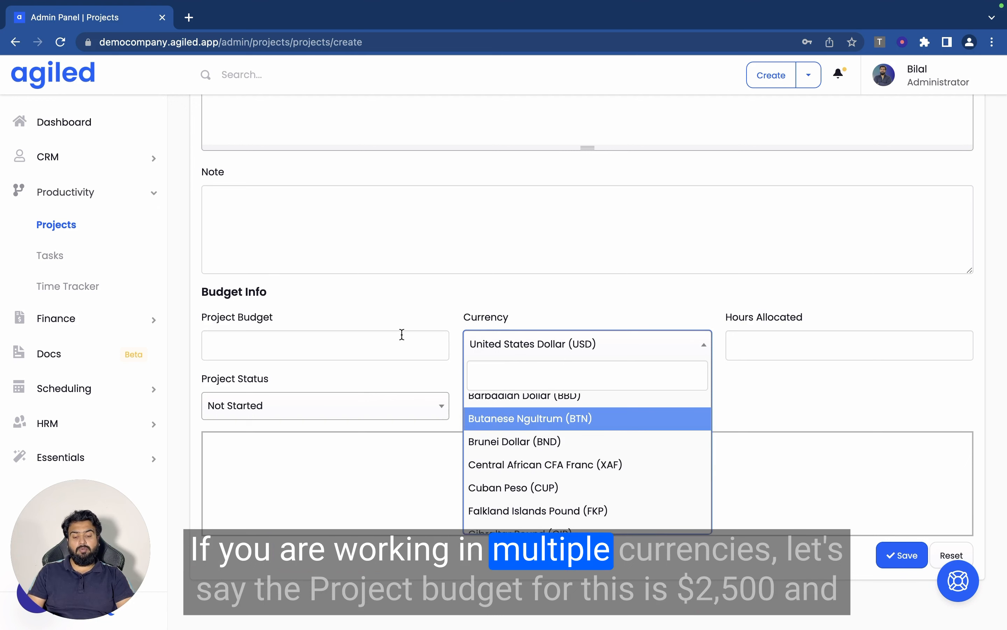
left_click(401, 309)
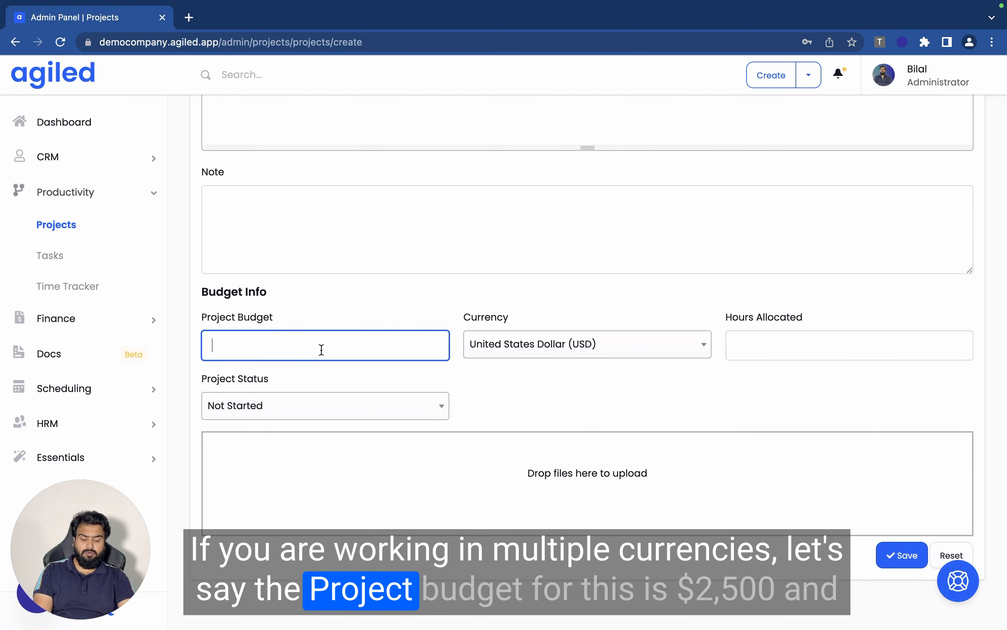
type("2500")
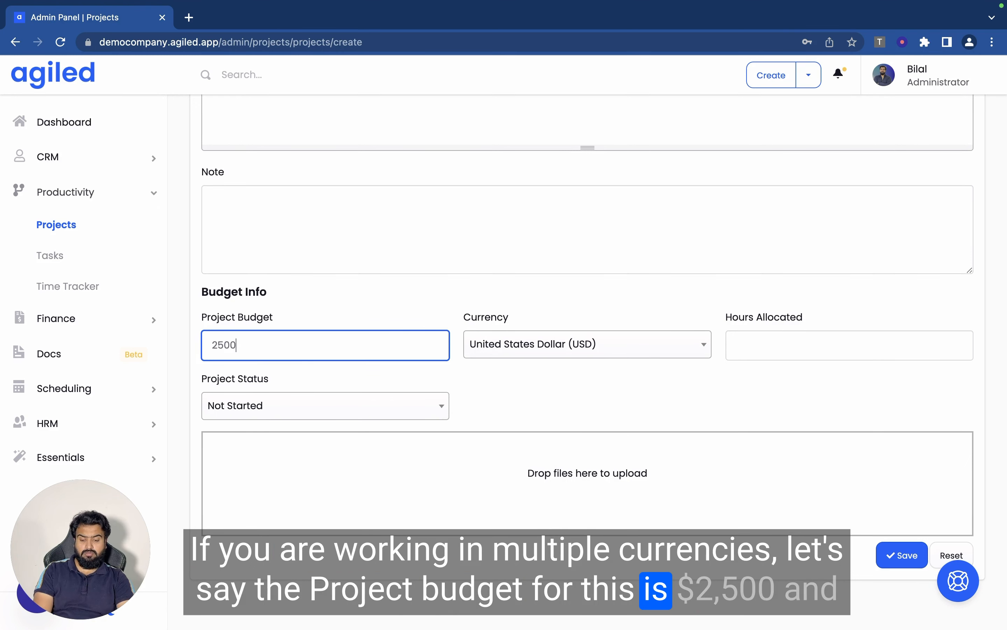
left_click(746, 342)
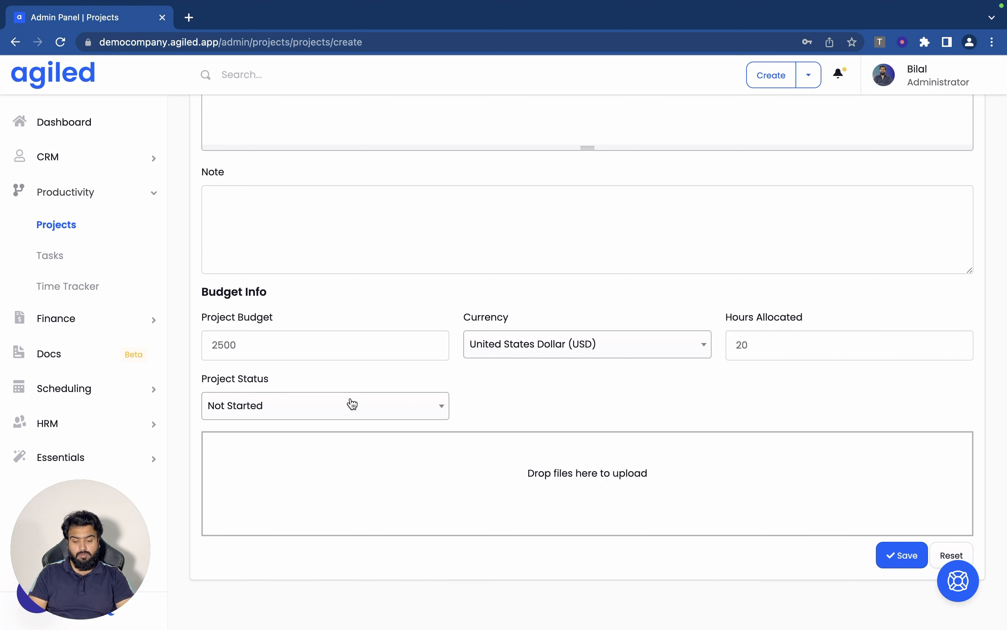
Step: Keep the project status as Not Started and save the new project
left_click(352, 403)
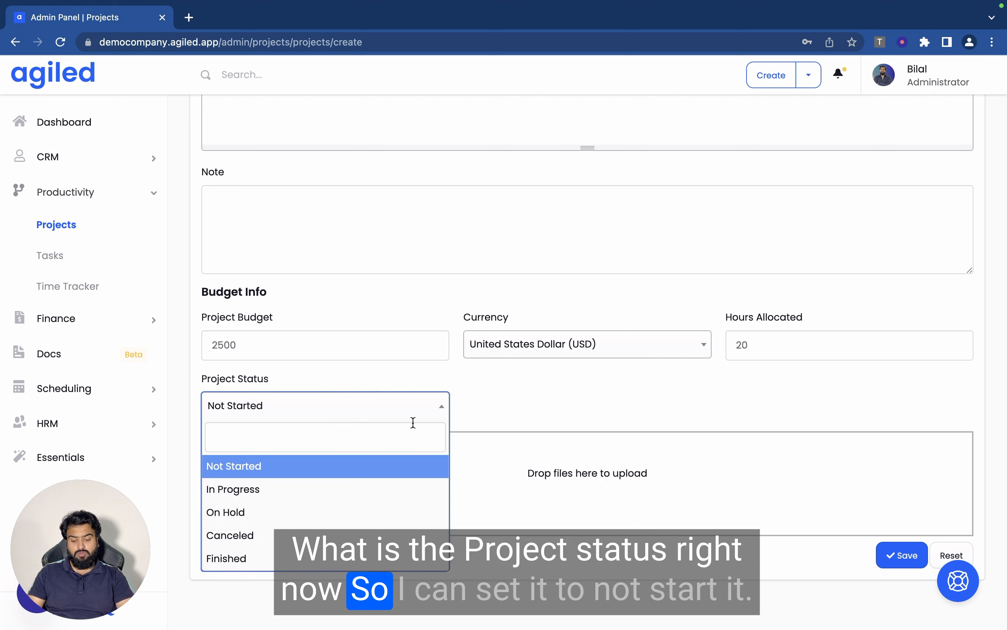
left_click(507, 378)
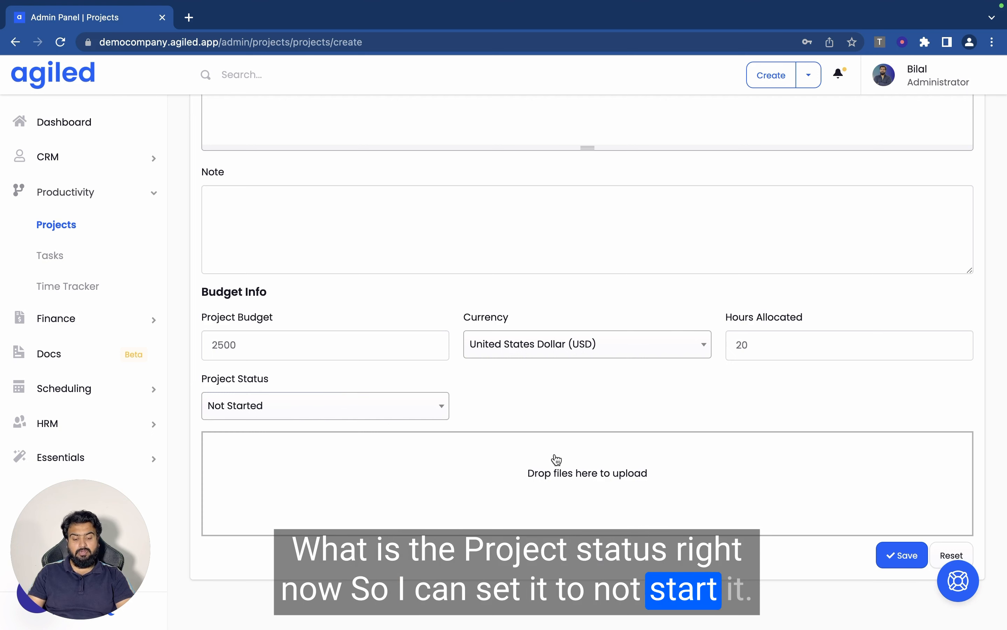
scroll(553, 460, "down", 2)
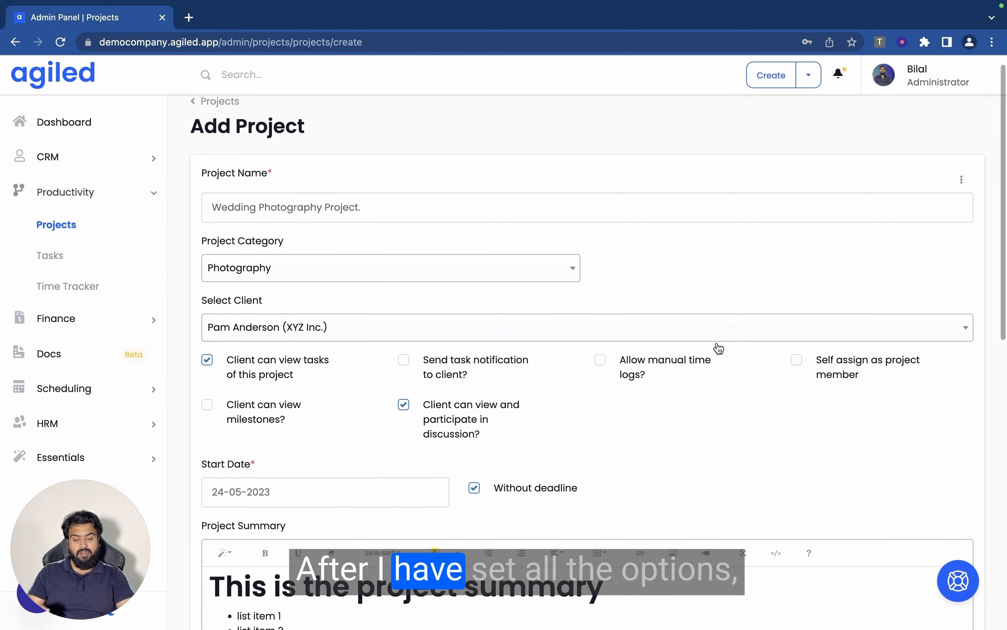
scroll(719, 348, "down", 15)
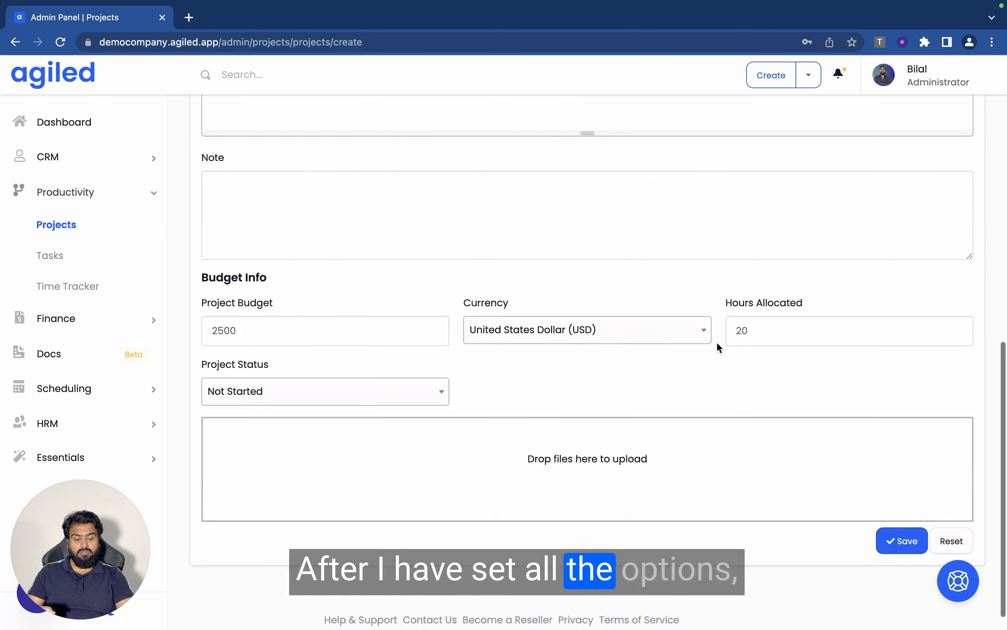
left_click(906, 524)
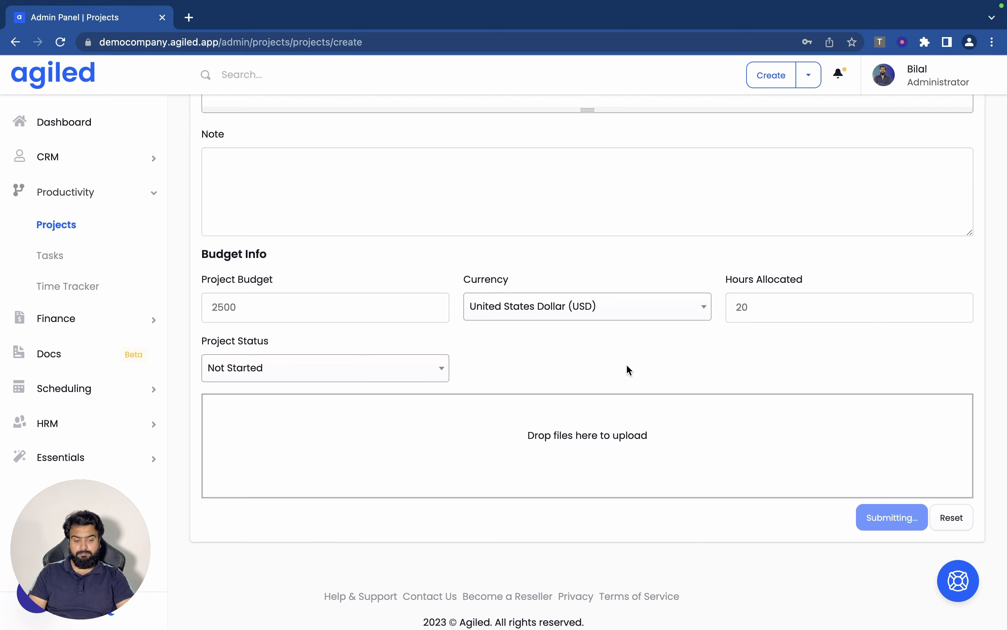
Step: Open the Wedding Photography Project from the projects list
scroll(626, 363, "up", 1)
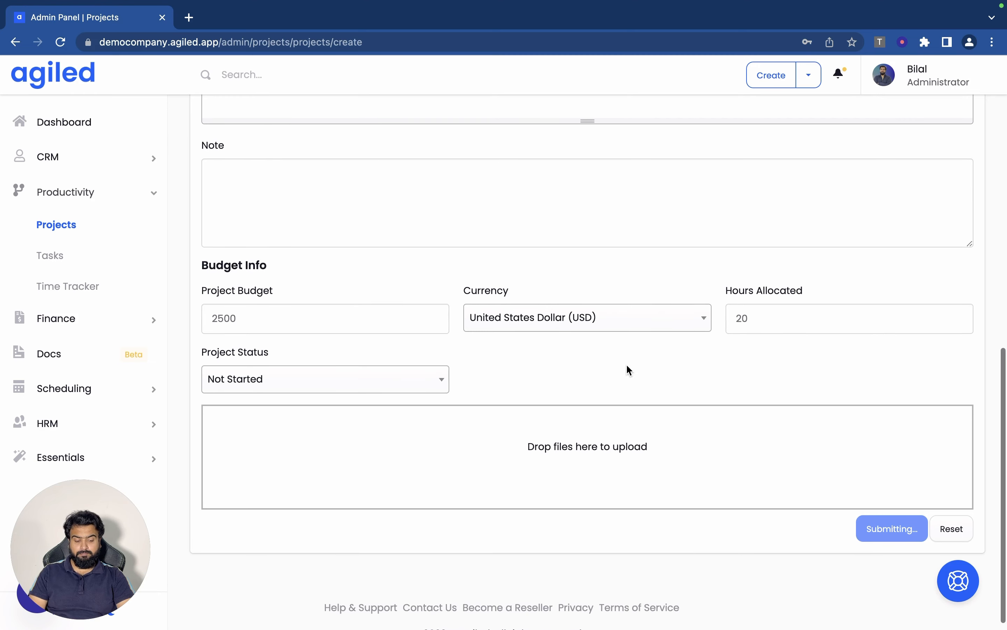
left_click(985, 354)
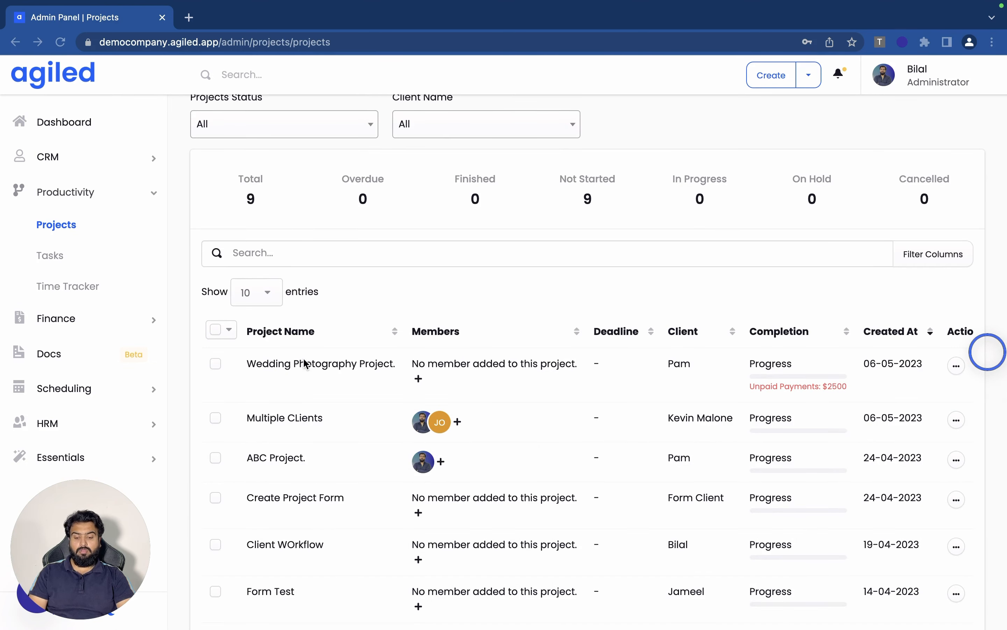
scroll(303, 360, "up", 1)
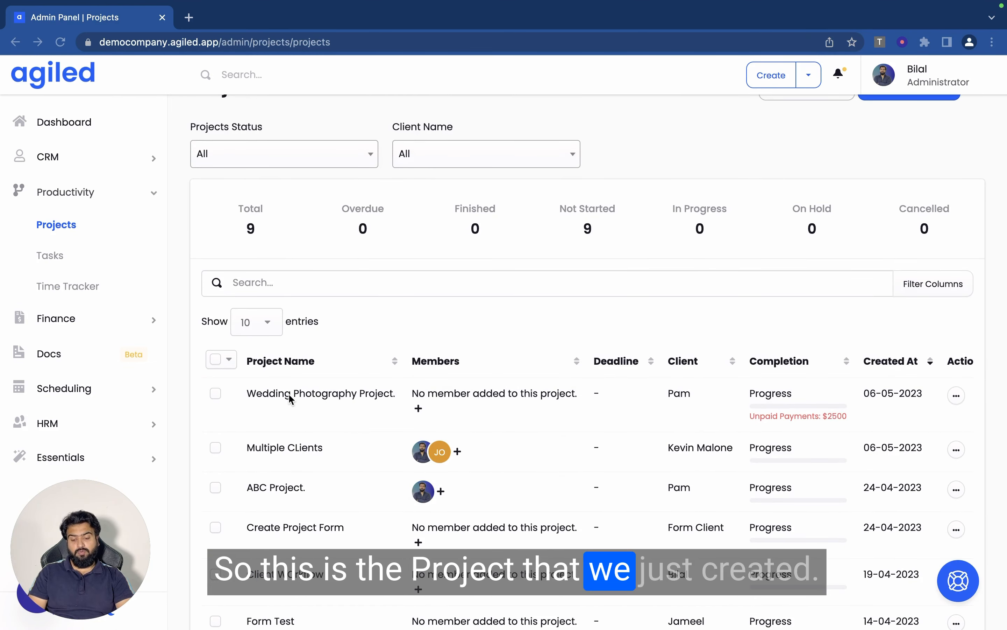
left_click(277, 395)
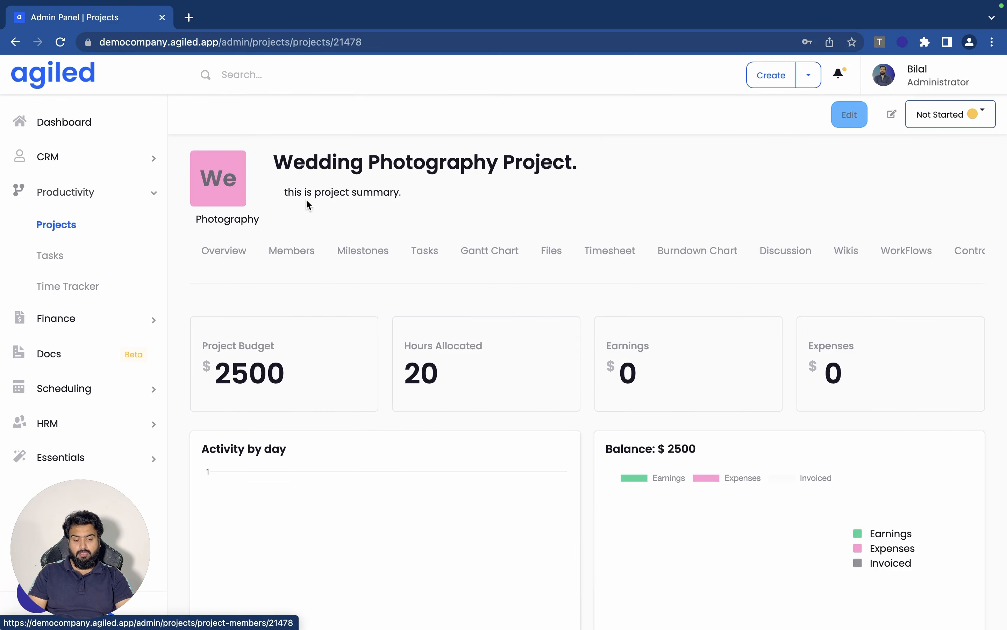
Step: Look through the project's available sections, from Overview, Members and Milestones to Proposals, Forms and Tickets
scroll(407, 361, "down", 2)
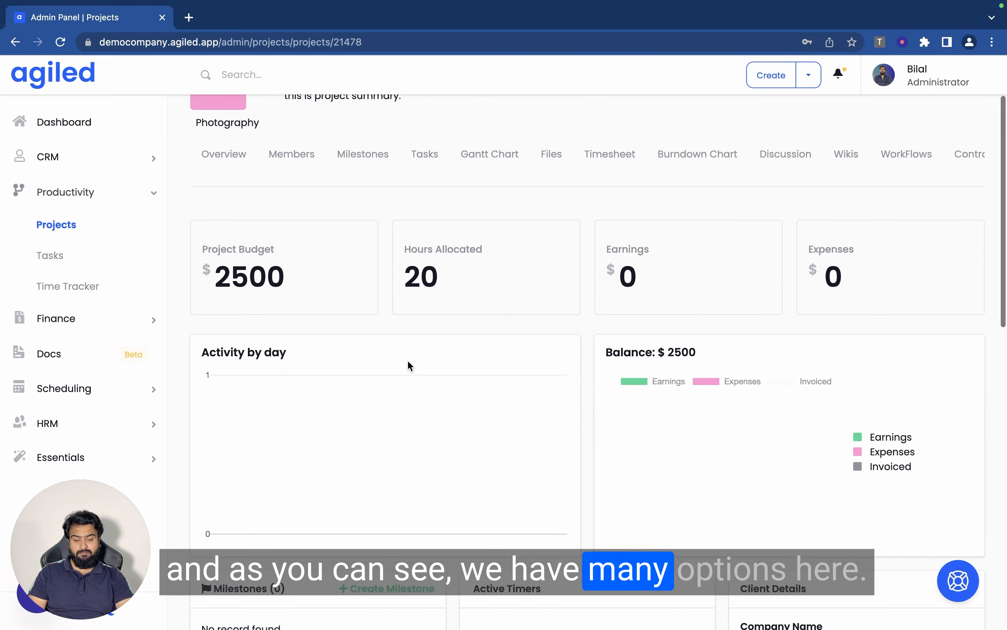
scroll(407, 359, "up", 2)
scroll(258, 259, "right", 1)
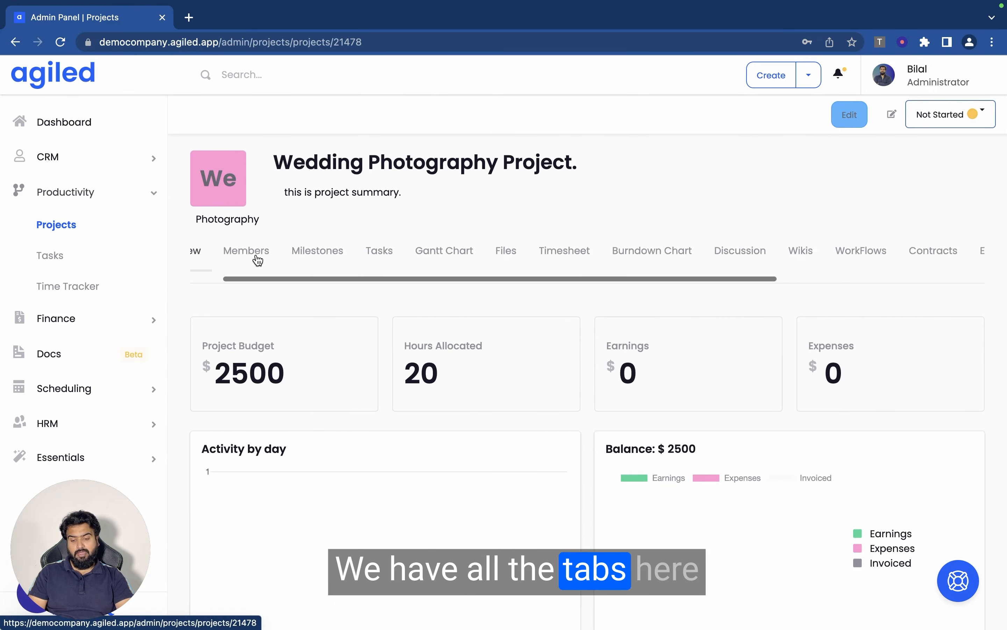
scroll(250, 259, "left", 1)
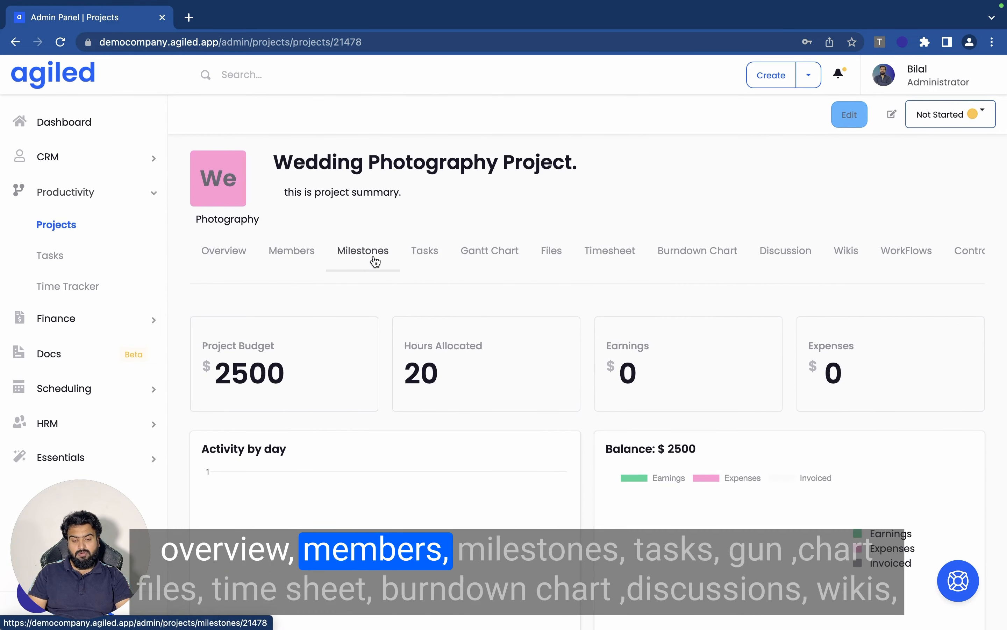
scroll(366, 259, "right", 2)
scroll(412, 263, "right", 2)
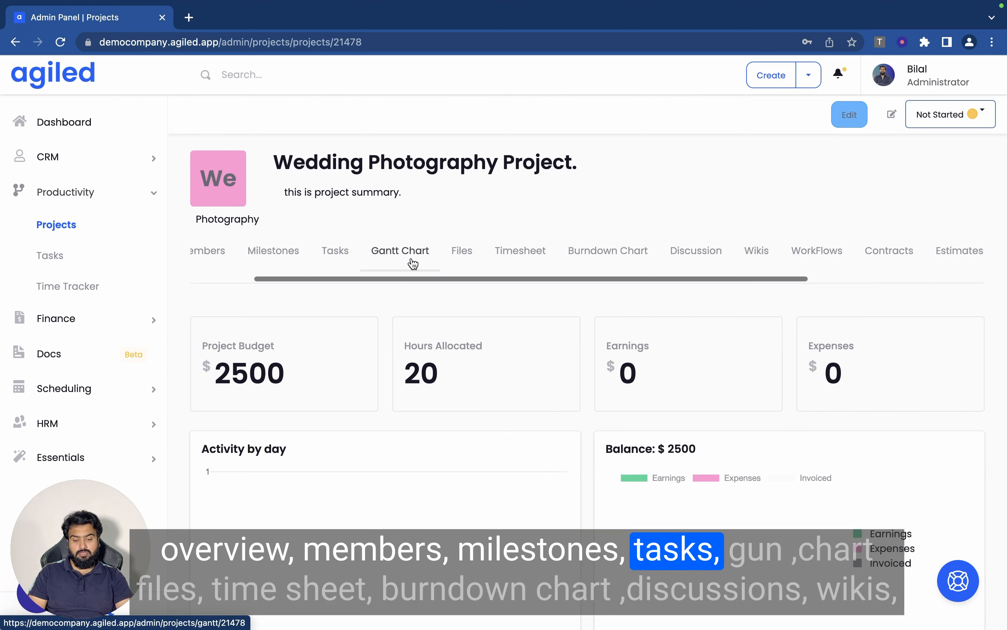
scroll(437, 263, "right", 3)
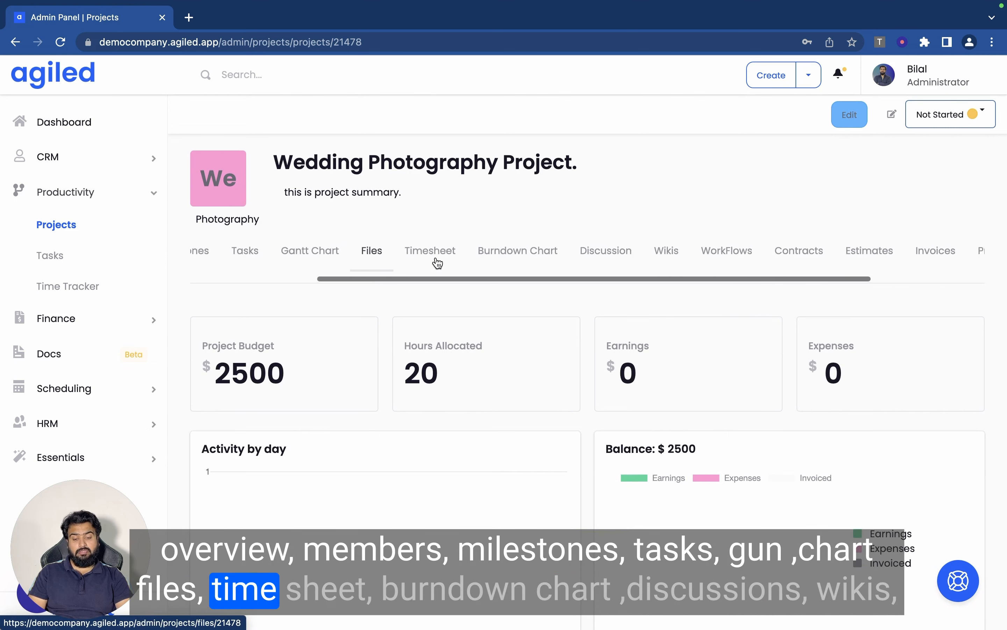
scroll(435, 263, "right", 2)
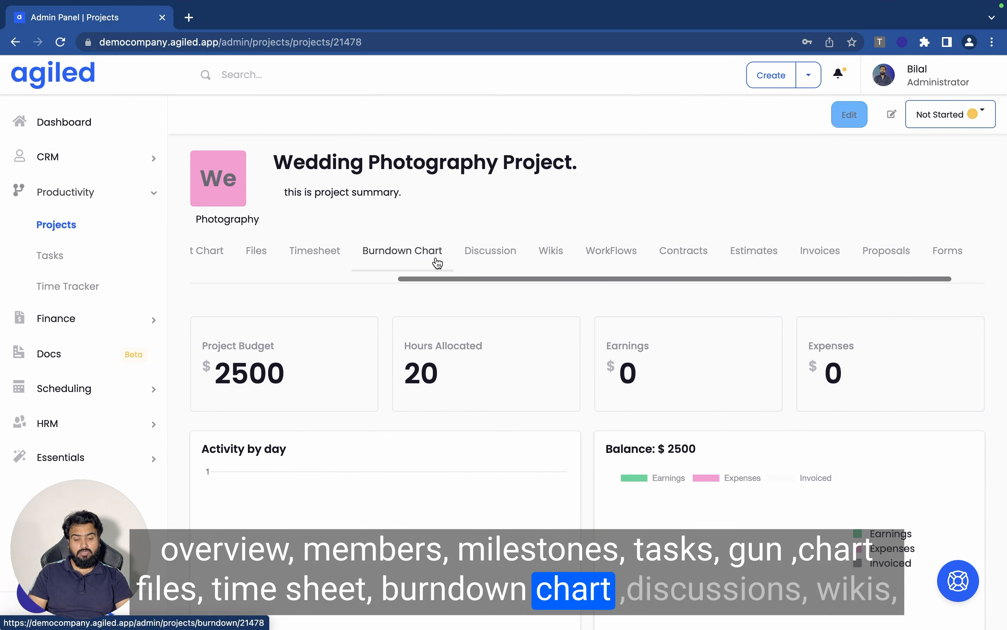
scroll(502, 264, "right", 2)
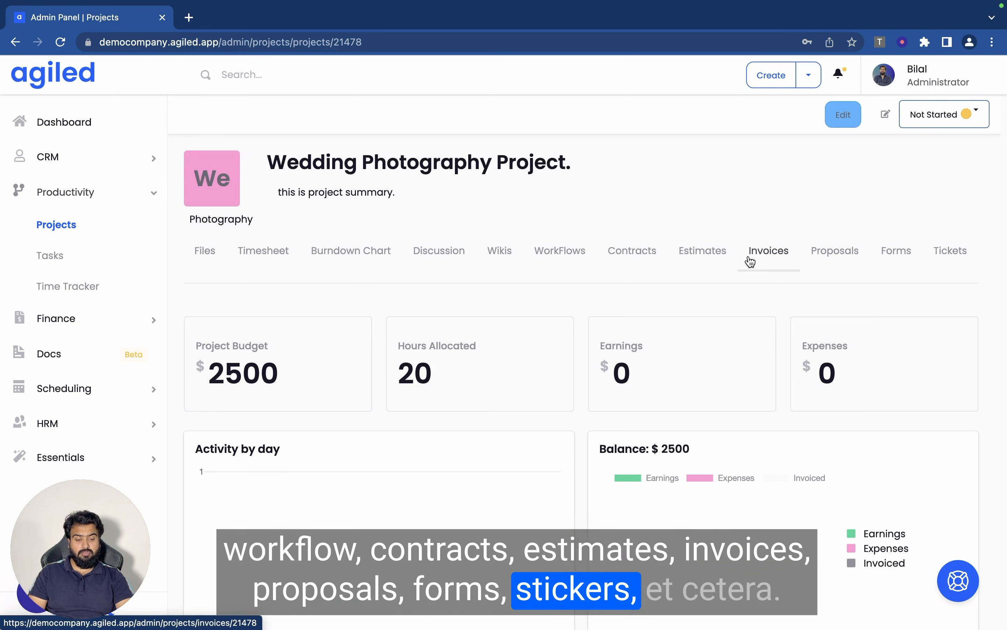
scroll(583, 255, "left", 6)
scroll(532, 258, "left", 5)
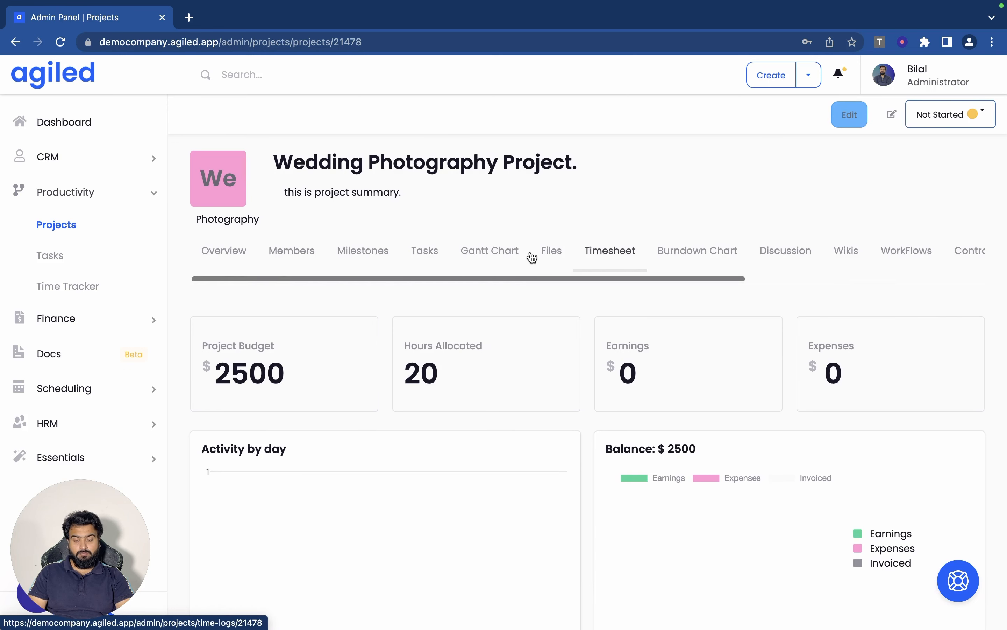
Step: Examine the project overview's budget, daily activity, active timers, open tasks, members and activity timeline
left_click(298, 395)
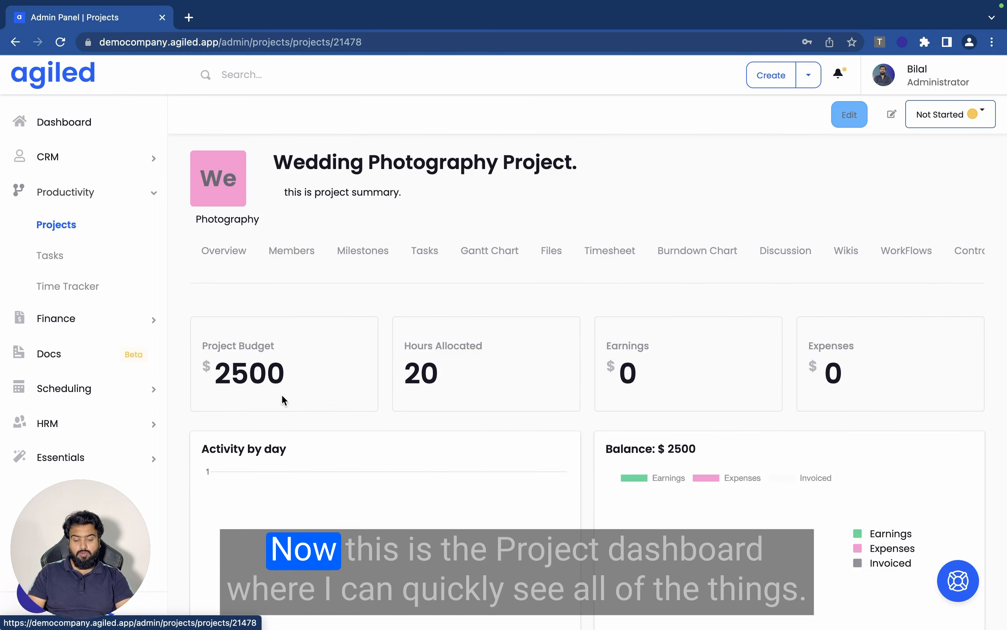
scroll(282, 400, "down", 15)
scroll(282, 396, "down", 4)
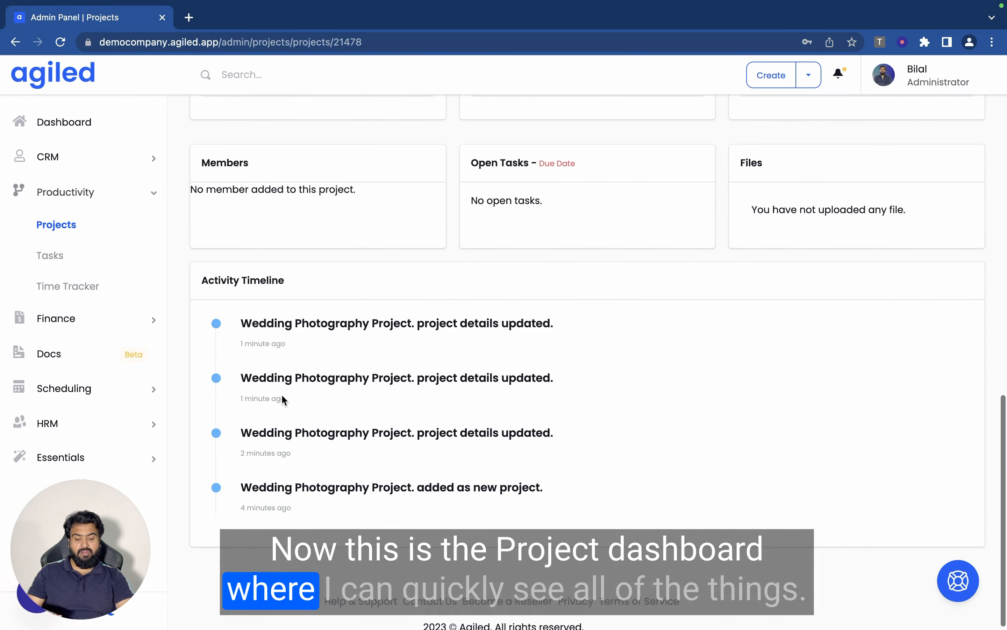
scroll(282, 395, "up", 15)
scroll(282, 400, "up", 2)
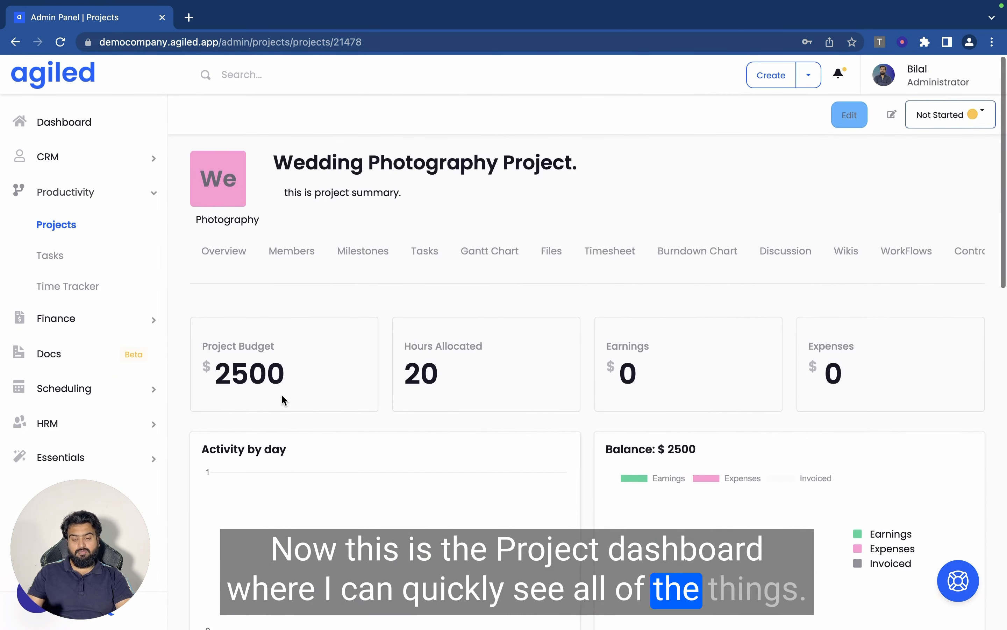
scroll(248, 380, "down", 10)
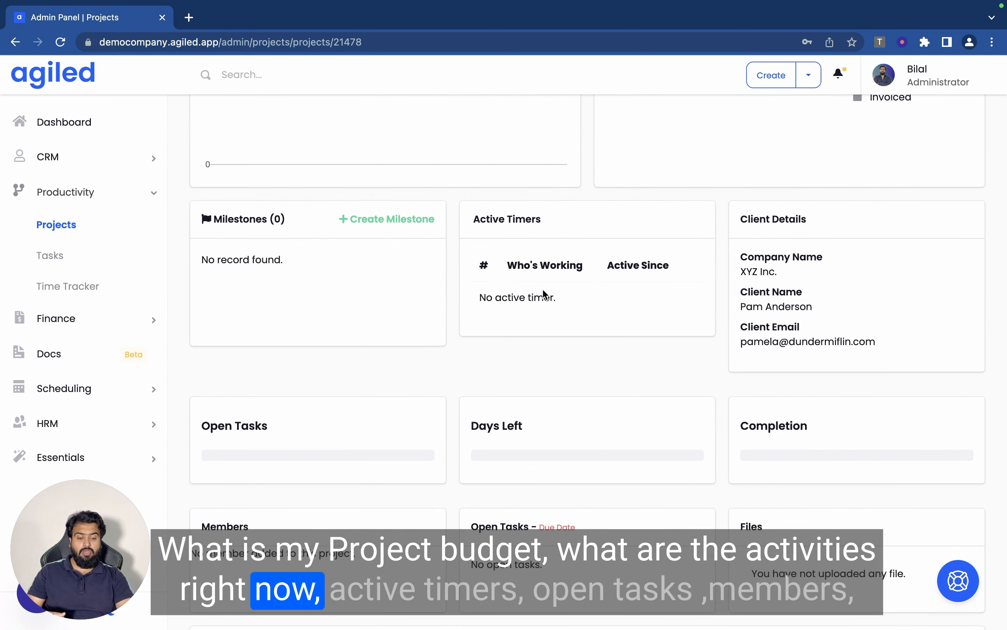
scroll(633, 354, "down", 8)
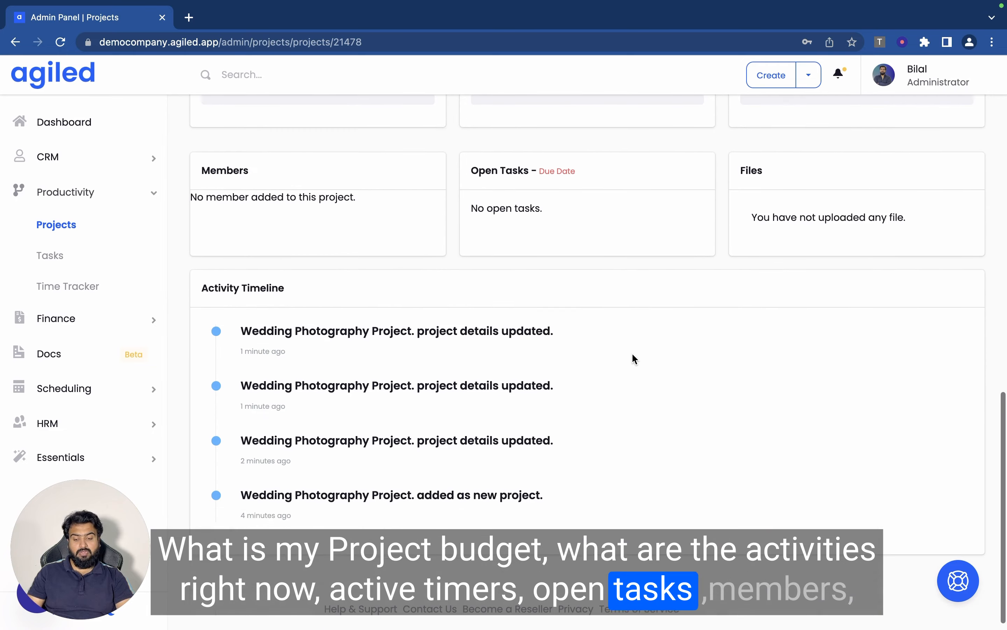
scroll(425, 378, "up", 8)
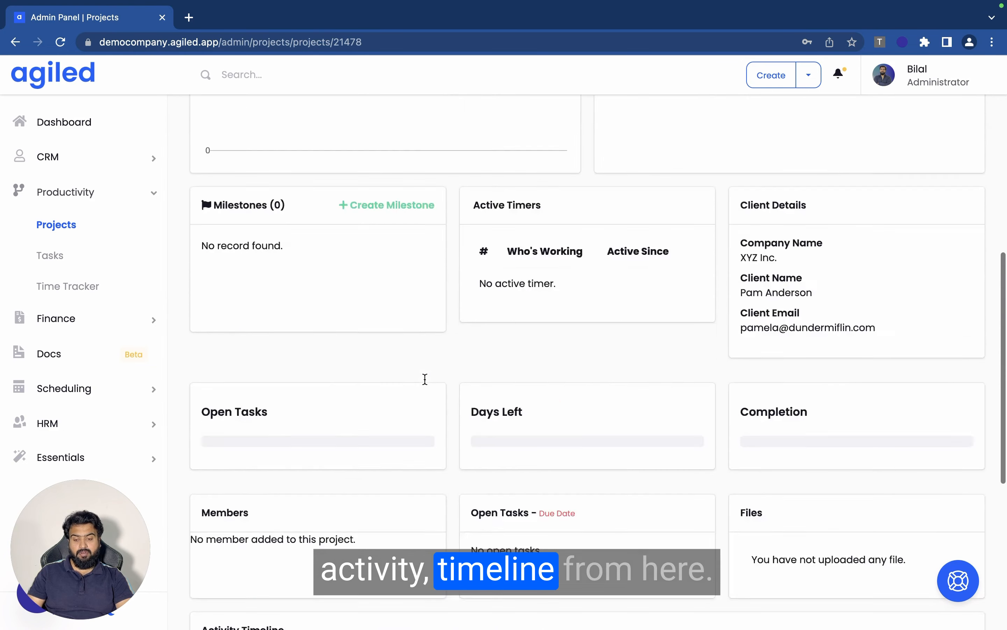
scroll(424, 378, "up", 10)
Step: Go to the project's Members section and check which teams can be added to the project
left_click(291, 252)
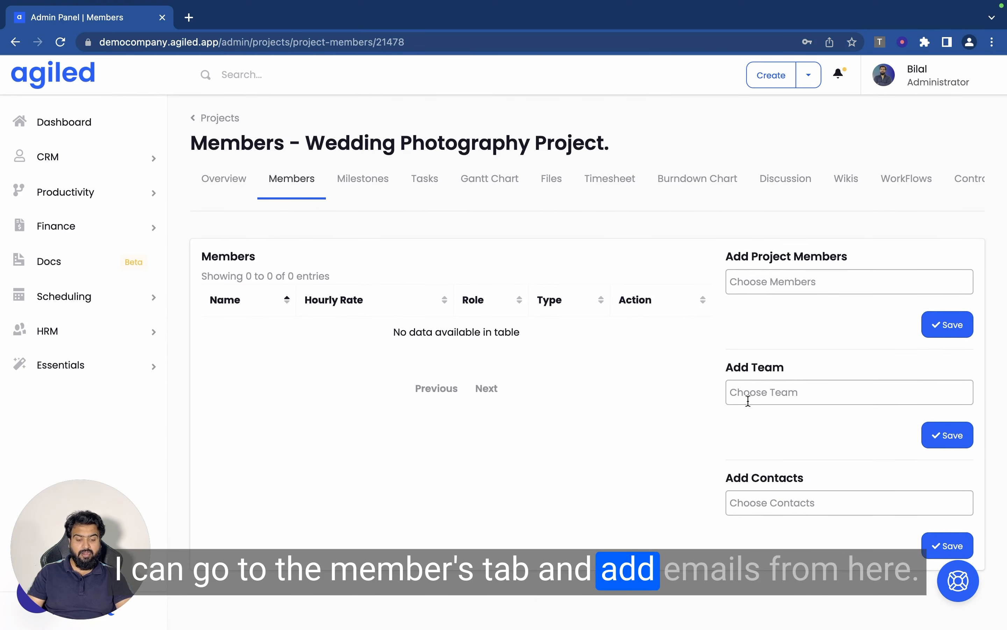
left_click(748, 400)
left_click(651, 385)
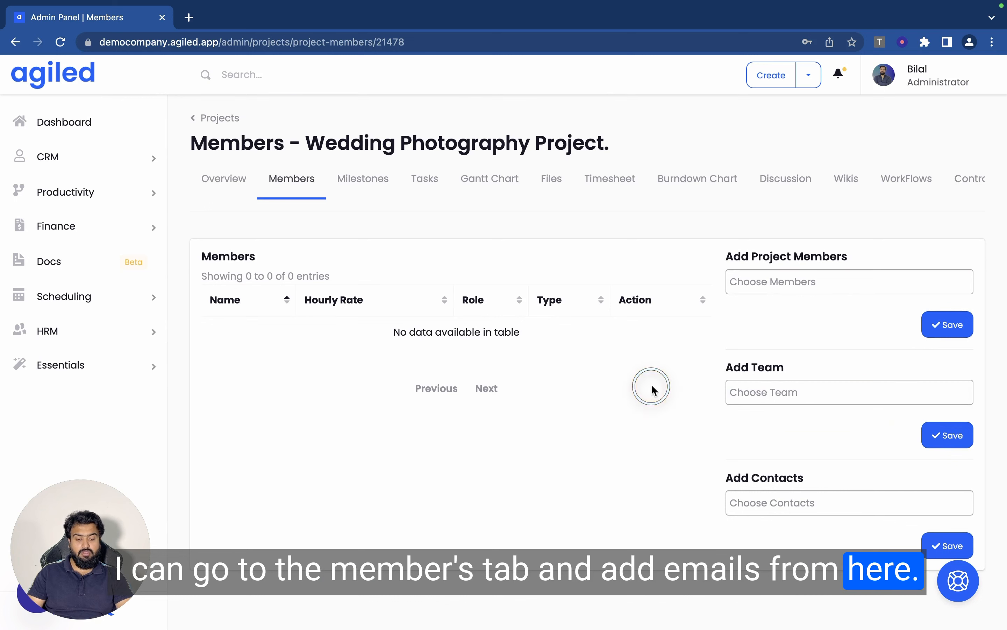
left_click(736, 382)
left_click(593, 391)
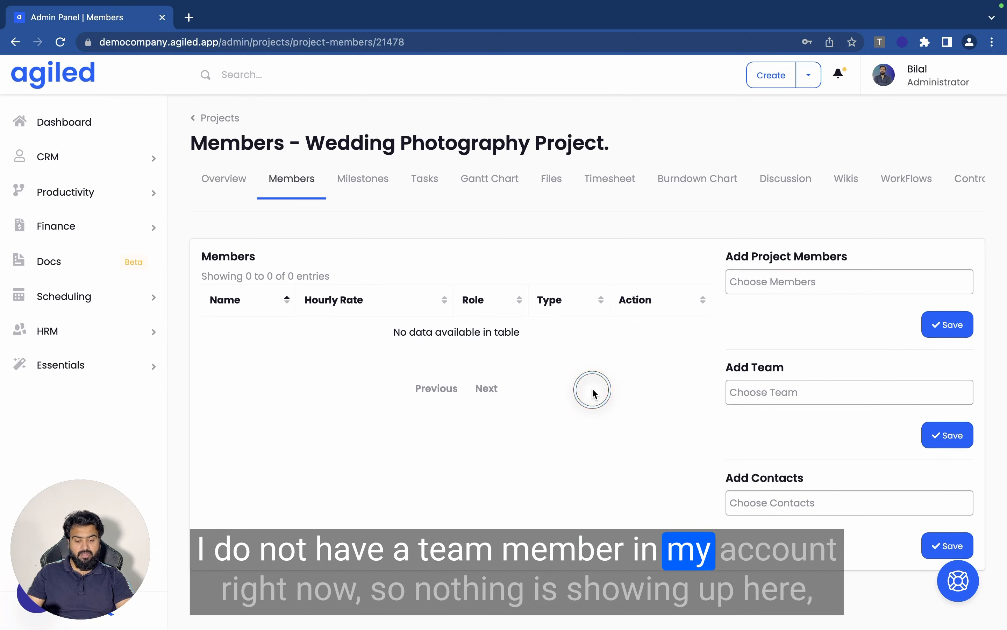
left_click(737, 392)
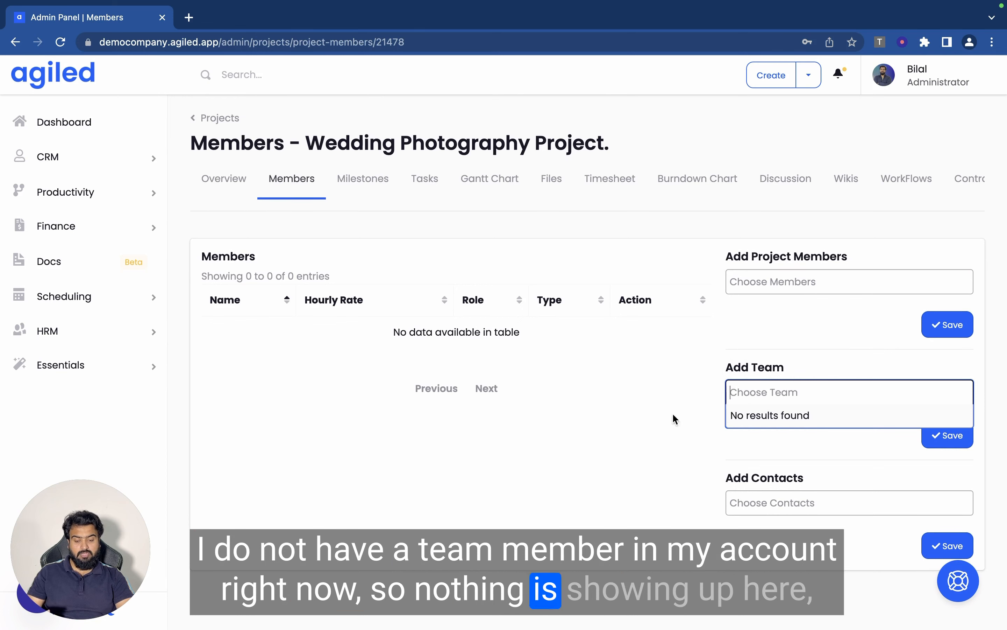
left_click(657, 407)
left_click(750, 383)
left_click(643, 413)
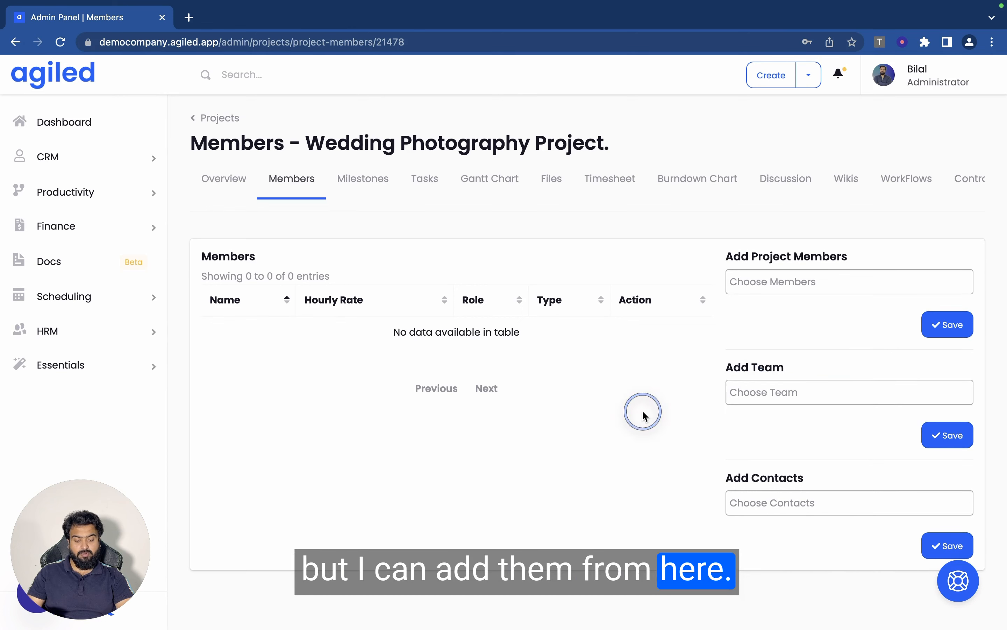
Step: Add a milestone titled "Milestone 1" to the project with a cost of 220 USD and save it
left_click(354, 184)
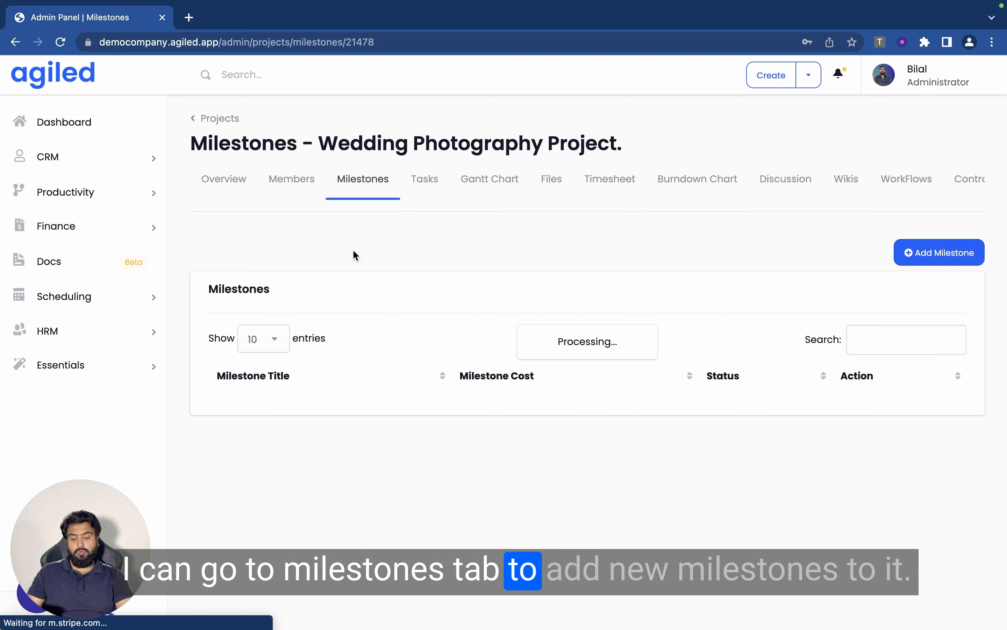
left_click(920, 255)
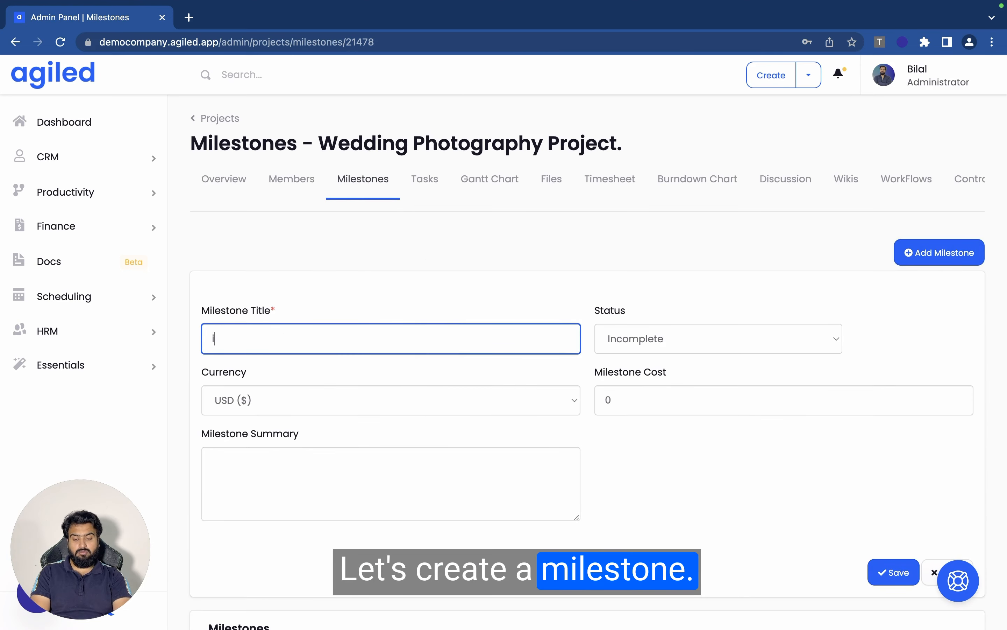
type("Milestone 1")
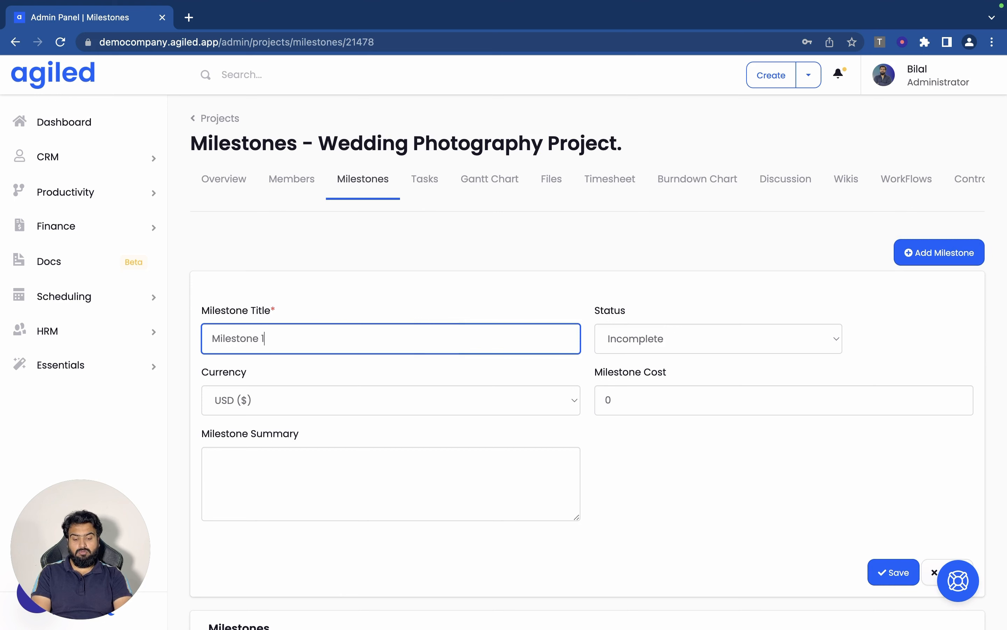
left_click(640, 390)
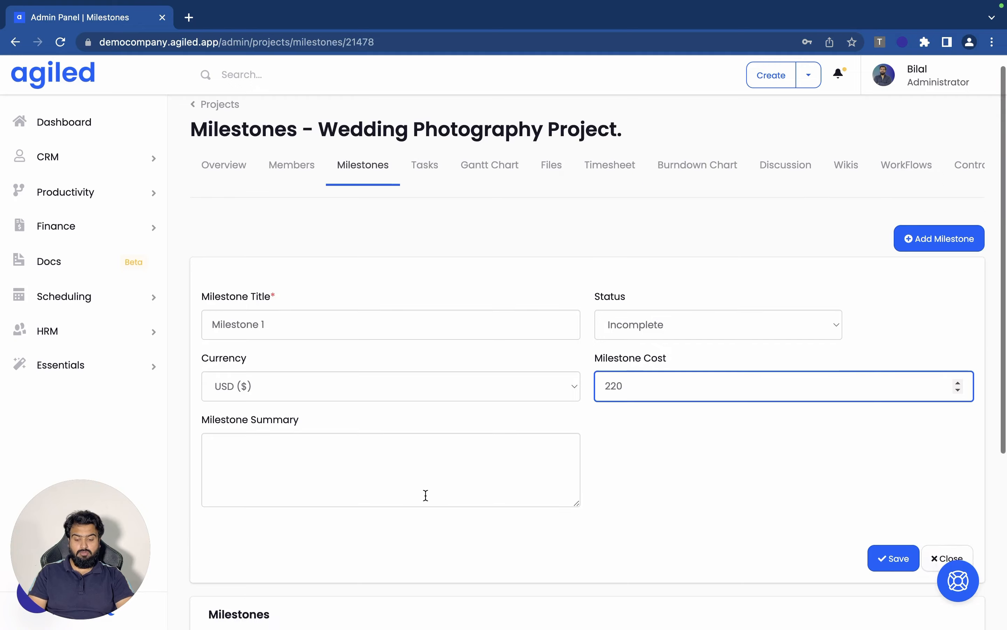
scroll(425, 494, "down", 6)
left_click(890, 316)
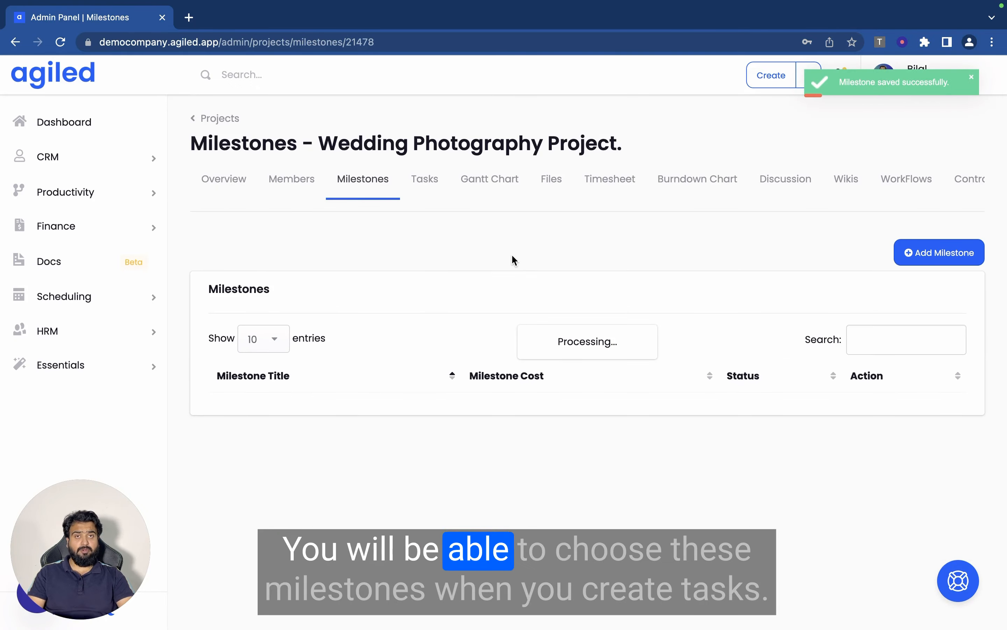
Step: Go to the project's Tasks section and start a new task
left_click(425, 189)
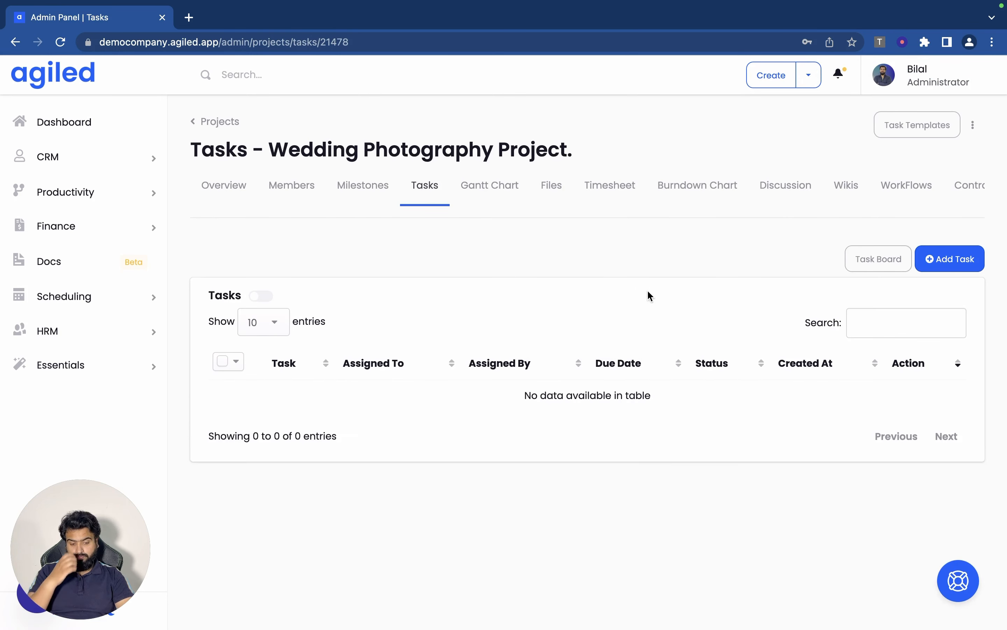
scroll(648, 294, "down", 2)
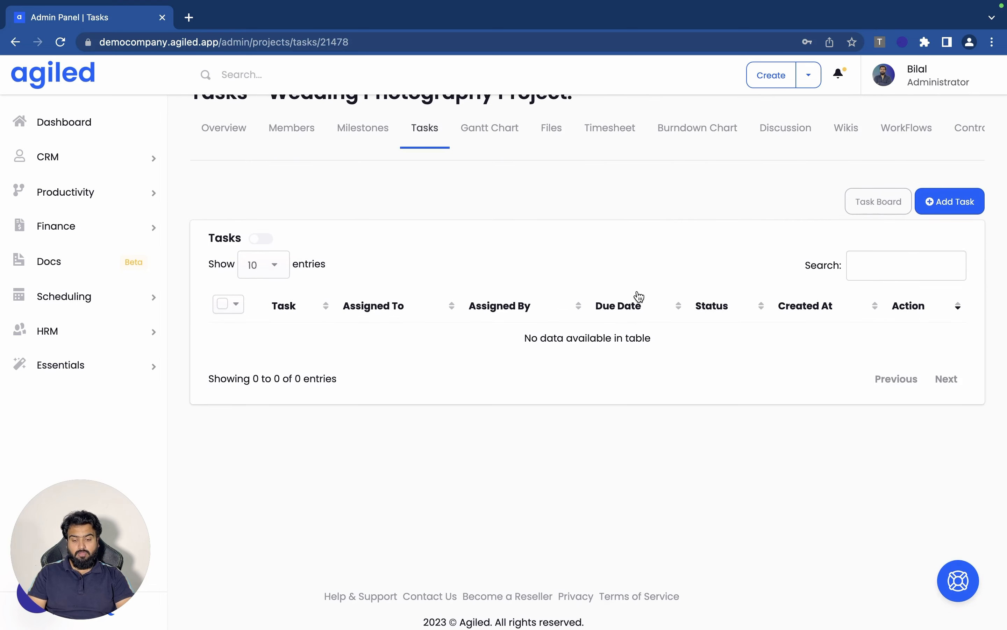
left_click(938, 208)
scroll(936, 206, "down", 4)
scroll(926, 126, "up", 5)
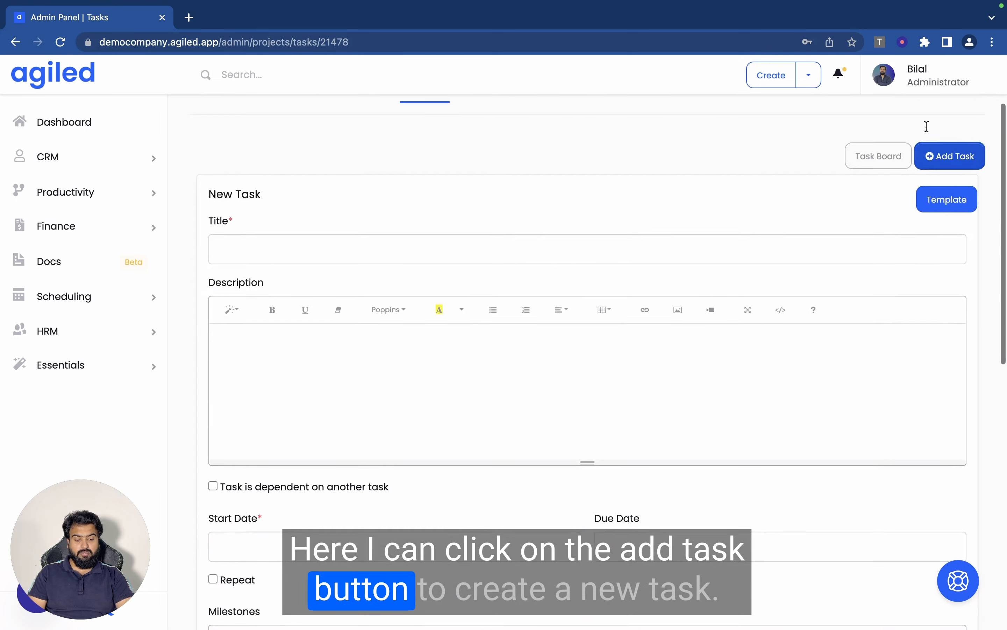
scroll(589, 339, "down", 2)
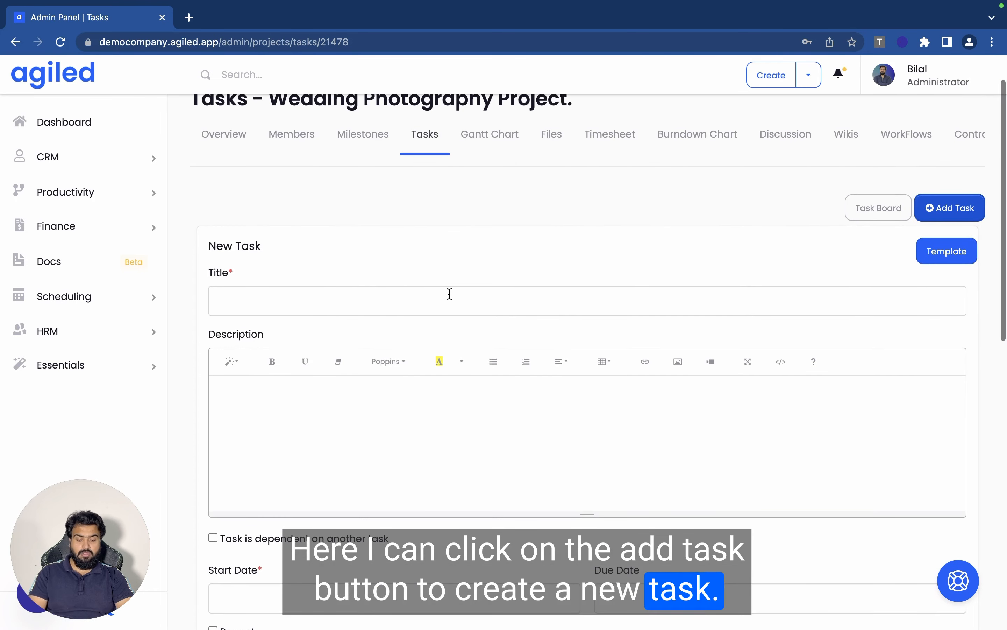
Step: Title the new task "Task 1" and enter the description "This is task description."
left_click(938, 291)
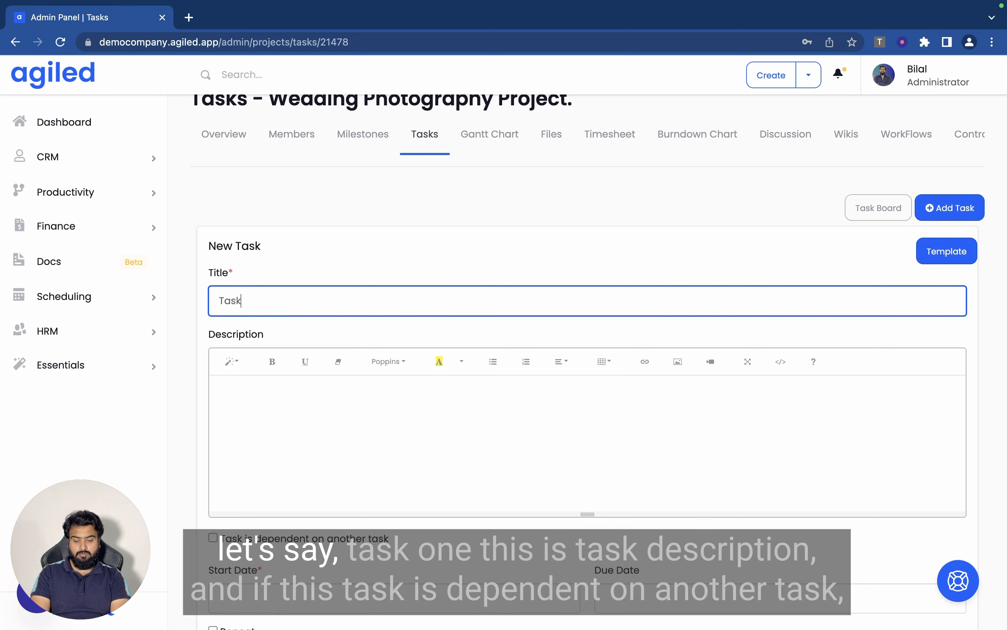
left_click(279, 430)
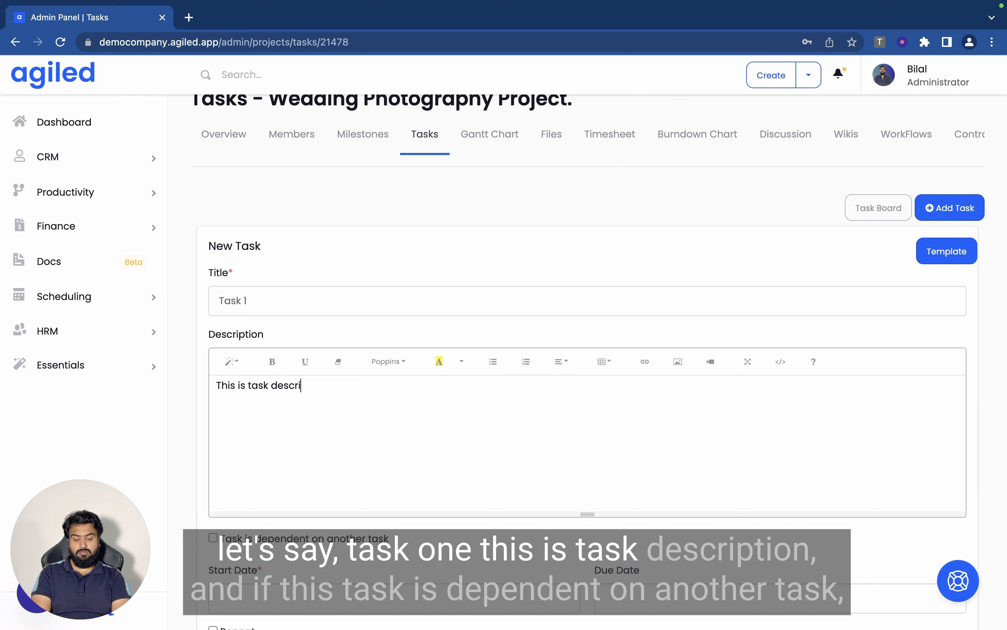
type("This is task description.")
Step: Try marking the task as dependent on another task and check the dependent task choices
scroll(583, 358, "down", 5)
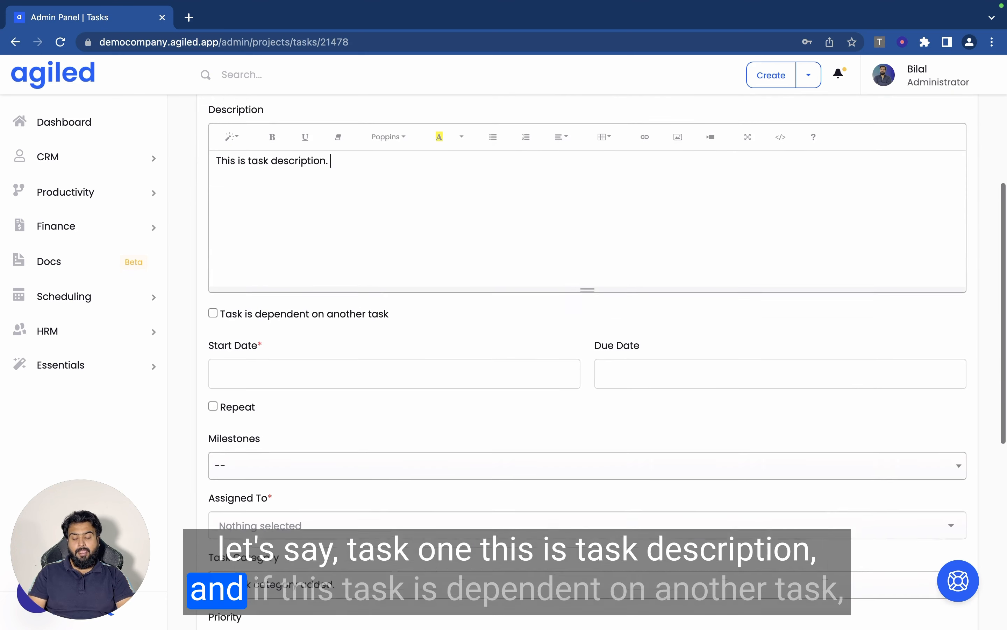
left_click(213, 308)
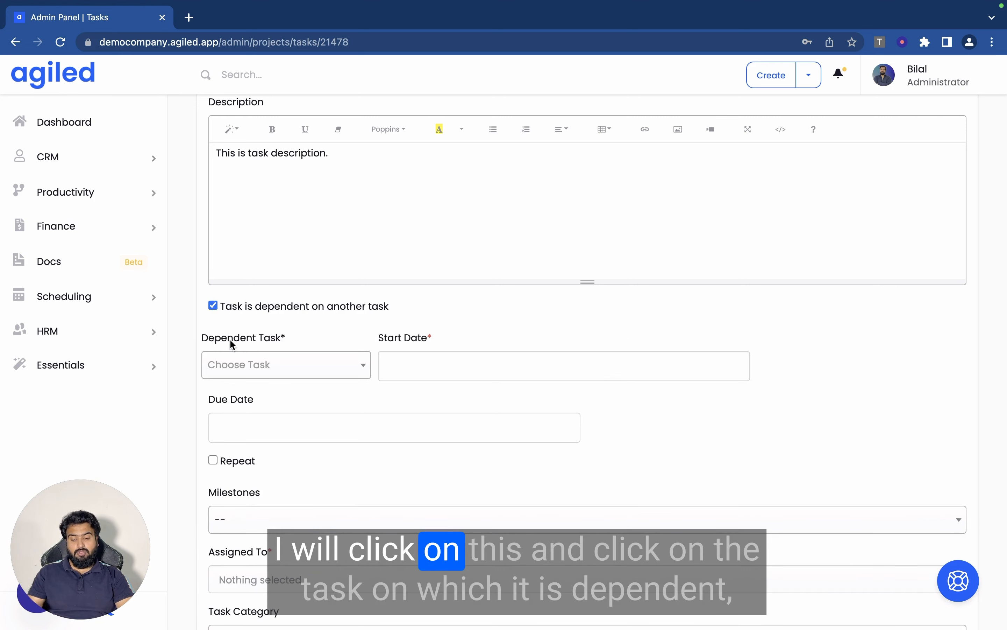
left_click(238, 359)
left_click(295, 338)
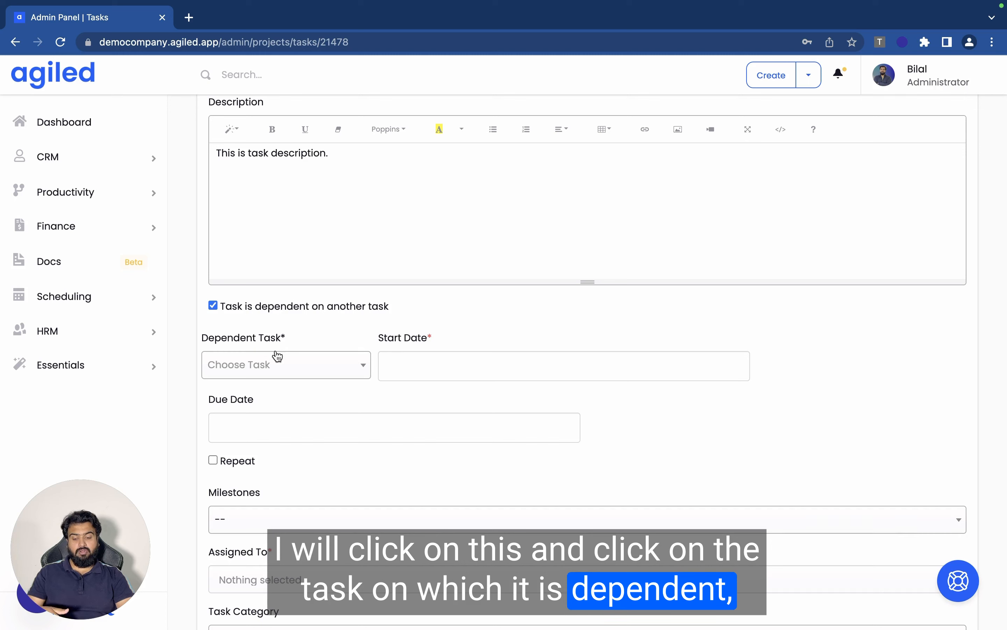
left_click(408, 361)
left_click(213, 306)
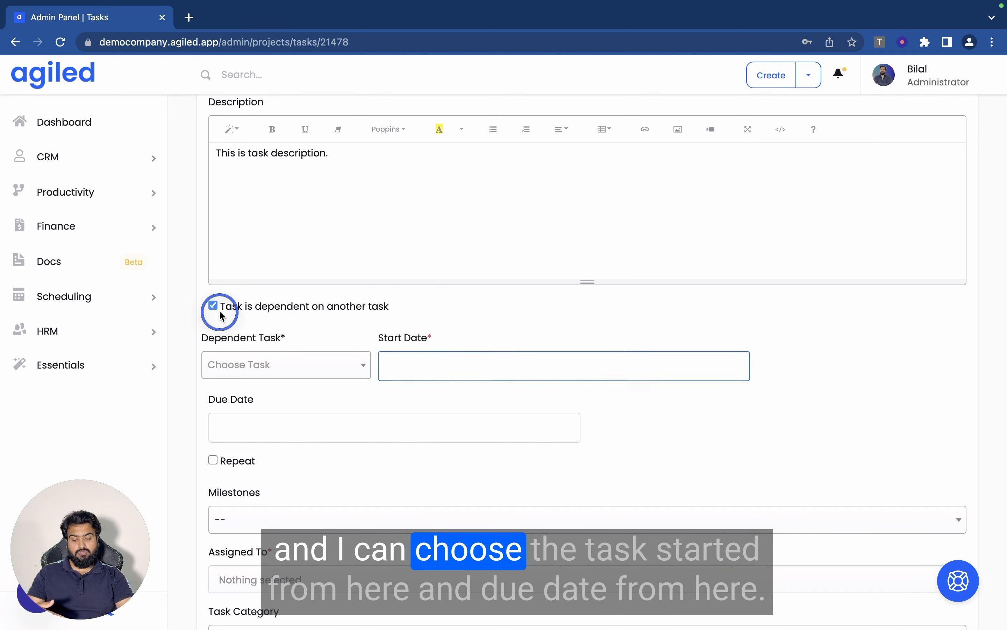
Step: Set the task's start date to 31-05-2023 and its due date to 01-06-2023
left_click(313, 364)
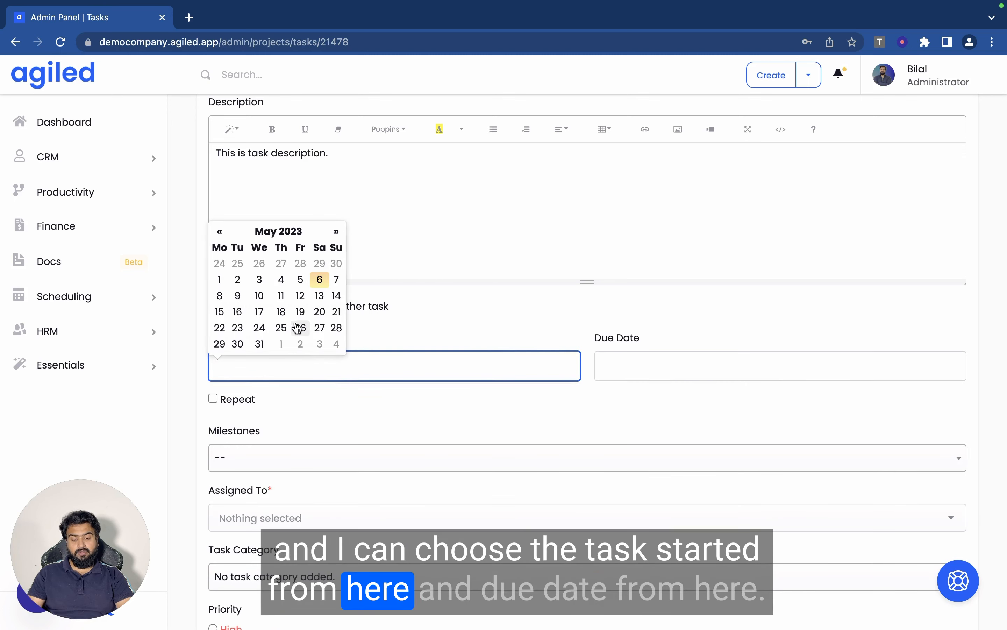
left_click(259, 343)
left_click(625, 363)
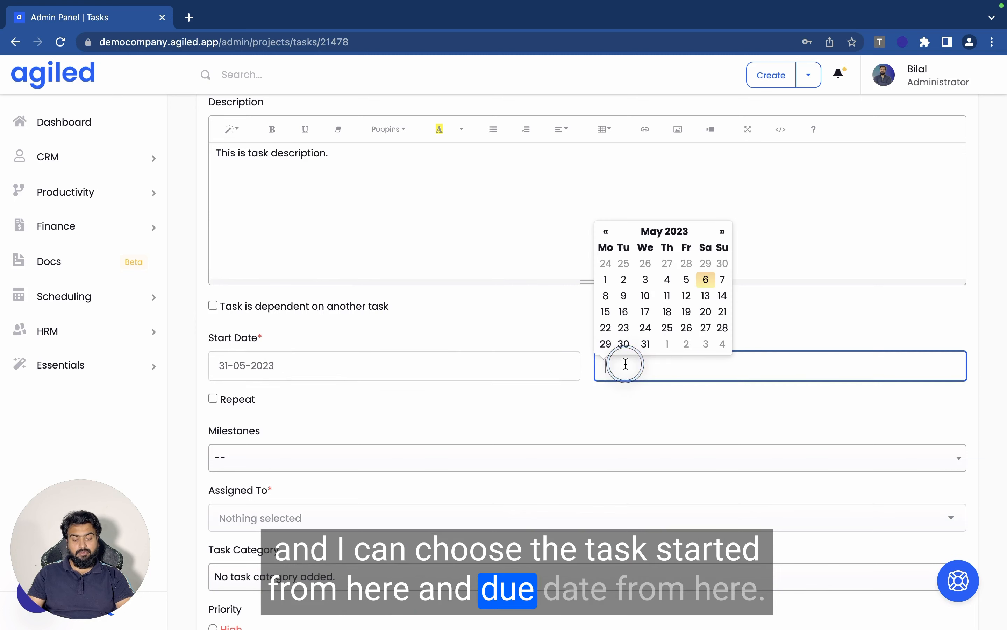
left_click(662, 344)
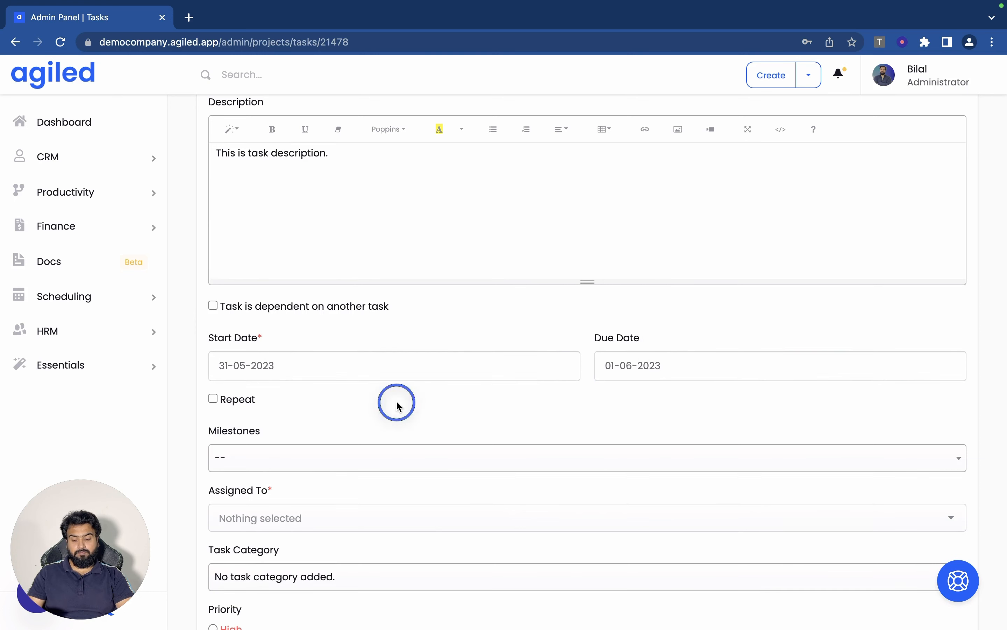
Step: Try setting the task to repeat every 1 day for 3 cycles
scroll(397, 406, "down", 3)
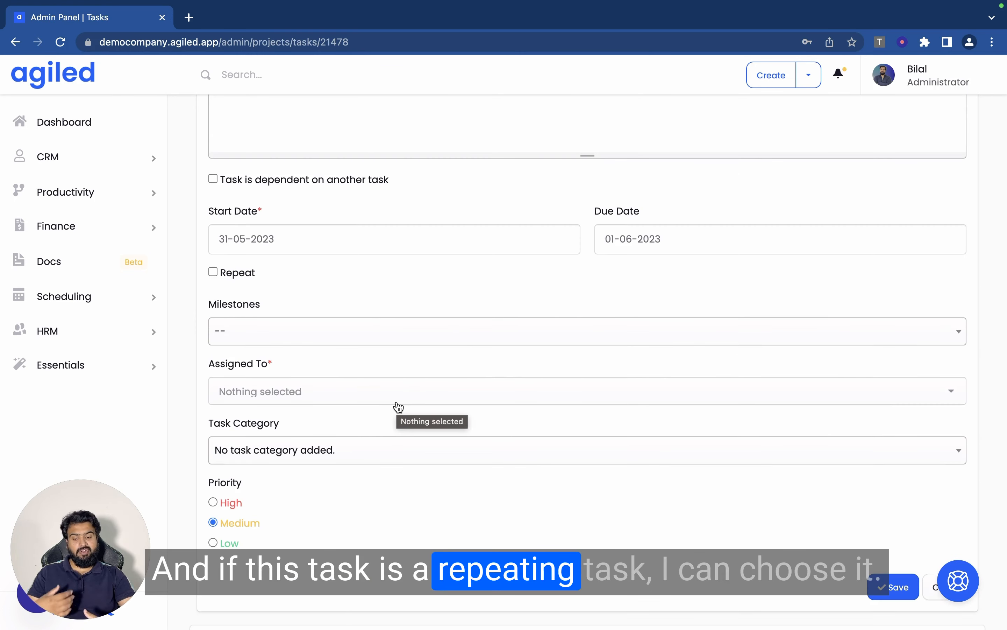
left_click(213, 271)
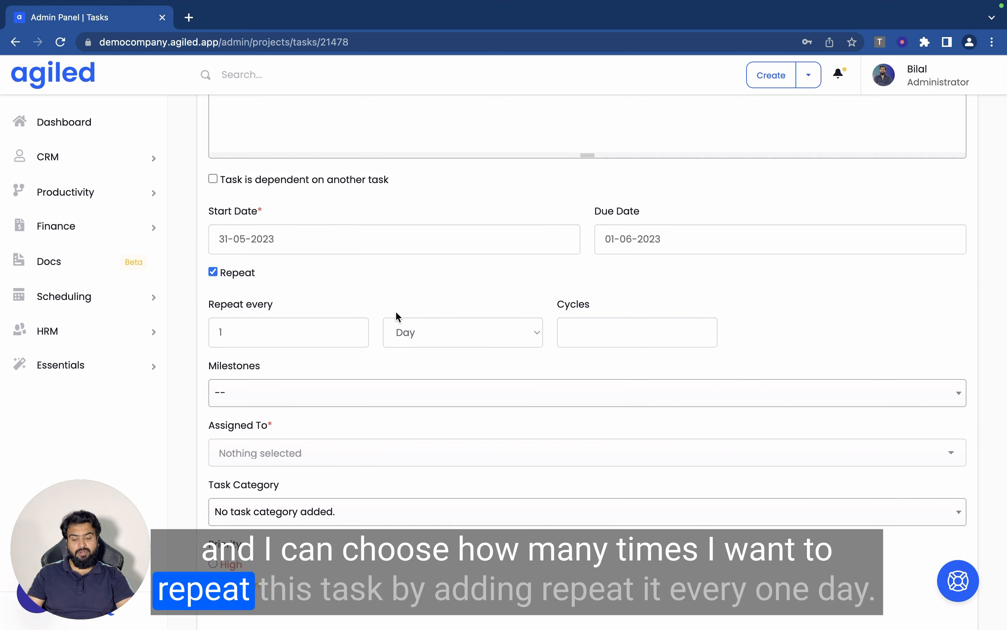
left_click(281, 332)
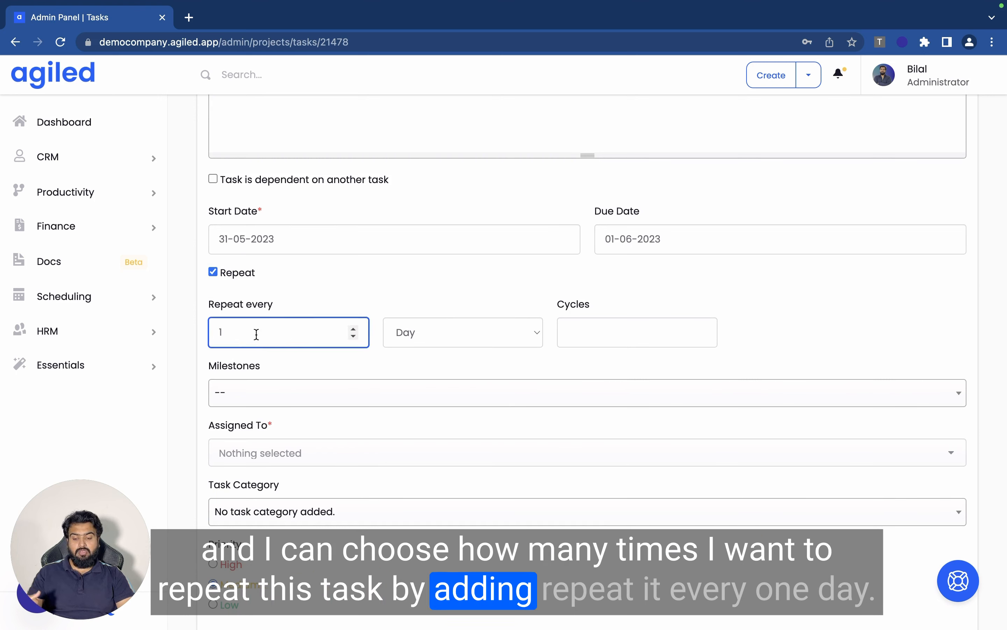
left_click(430, 339)
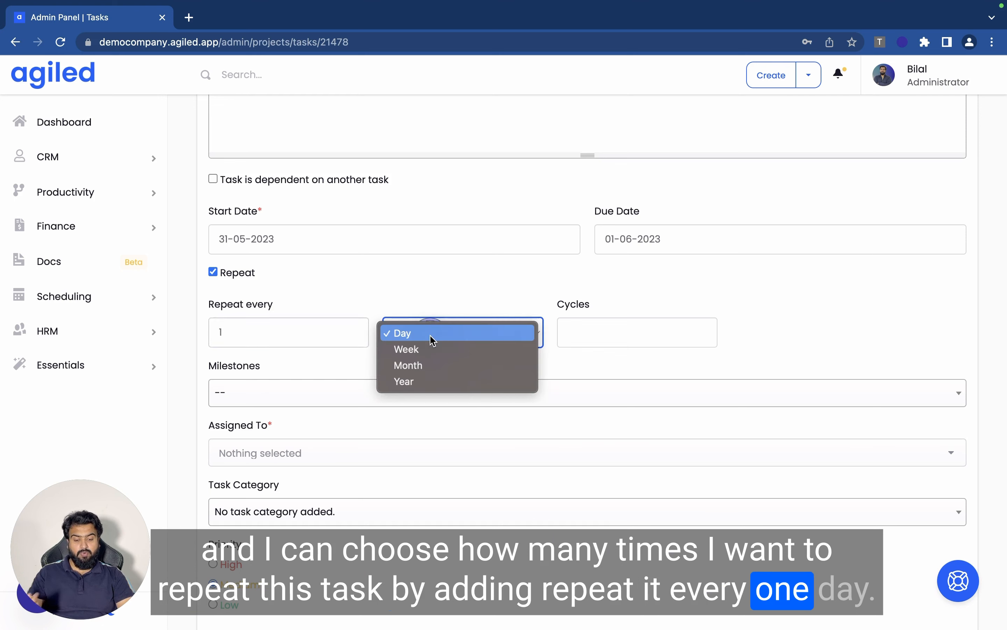
left_click(596, 332)
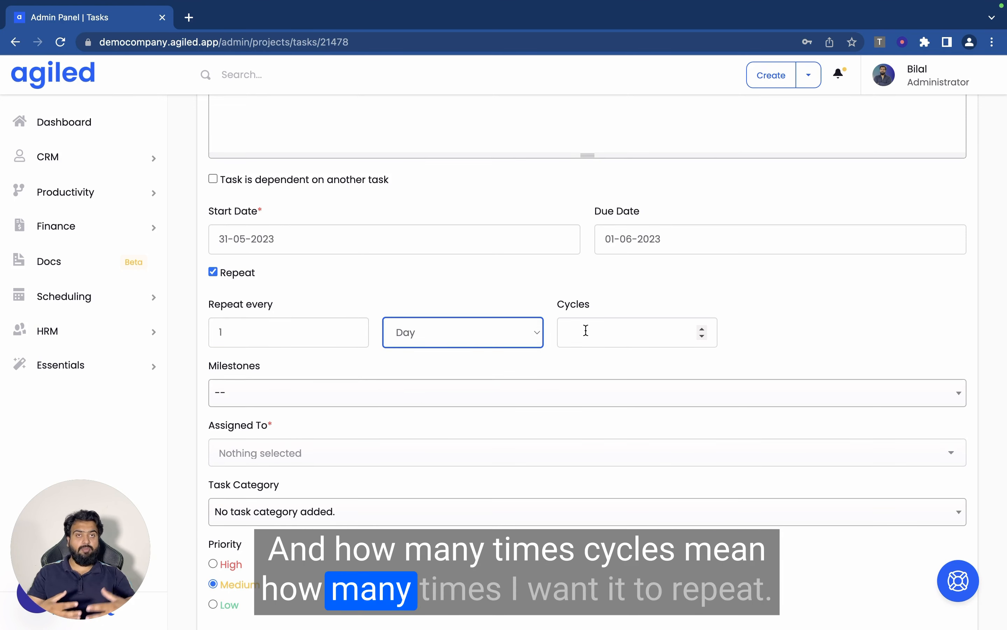
left_click(586, 330)
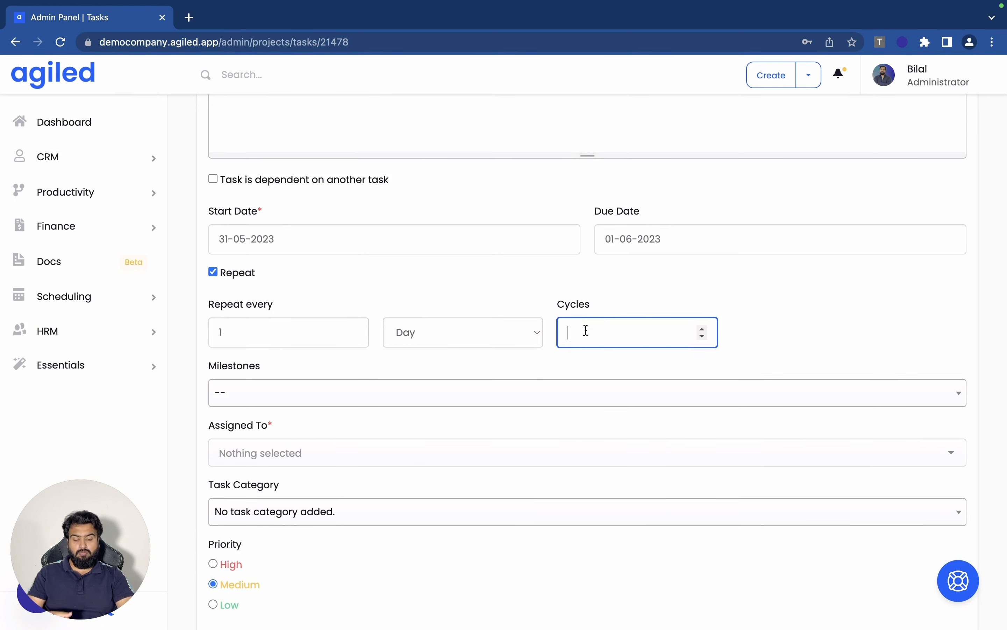
type("3")
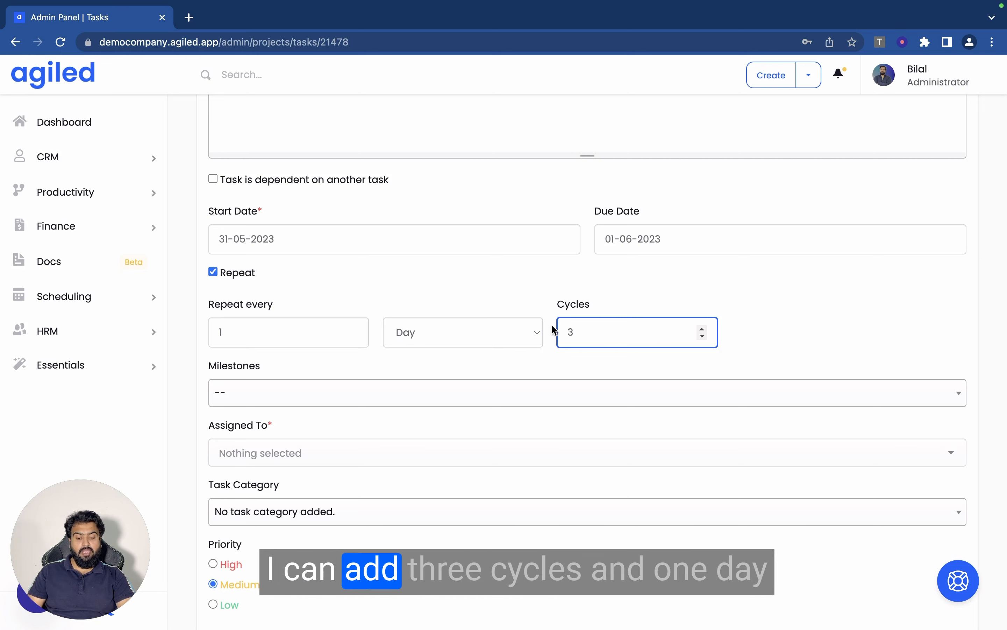
left_click(405, 338)
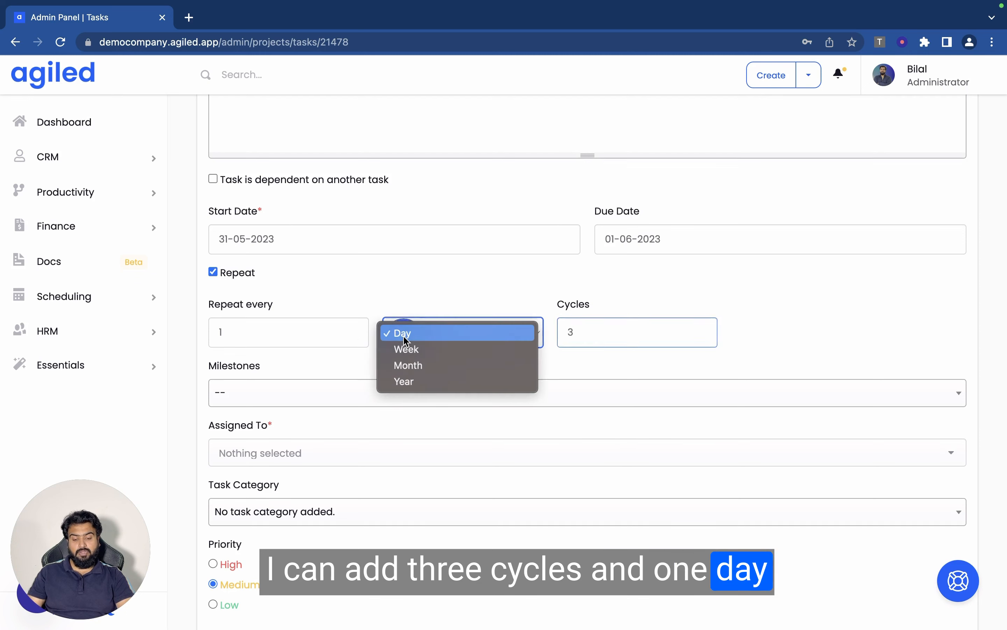
left_click(365, 296)
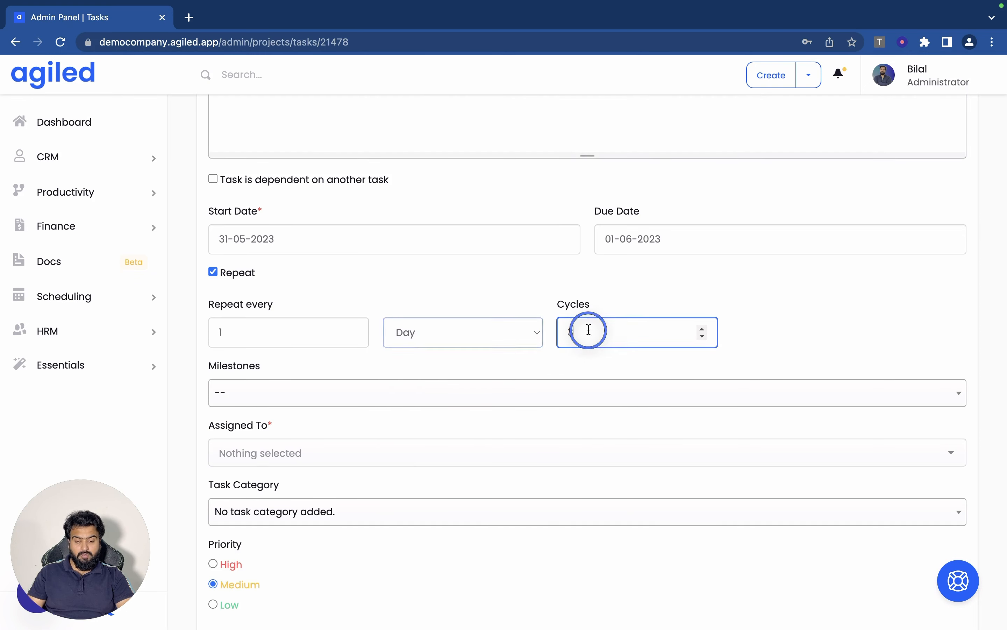
left_click(213, 272)
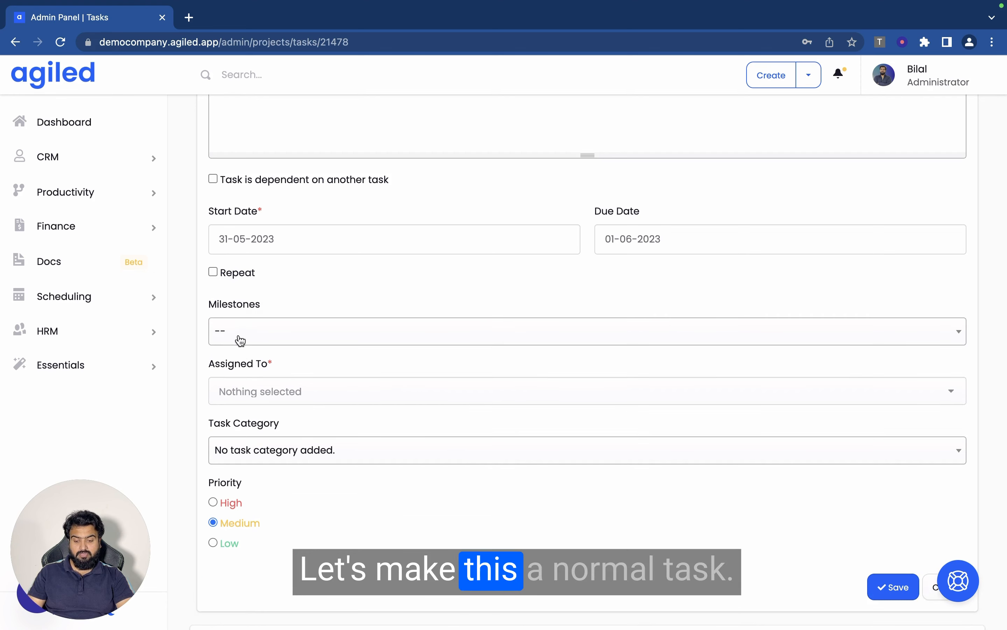
Step: Link the task to Milestone 1 and check who it can be assigned to
left_click(256, 334)
left_click(273, 413)
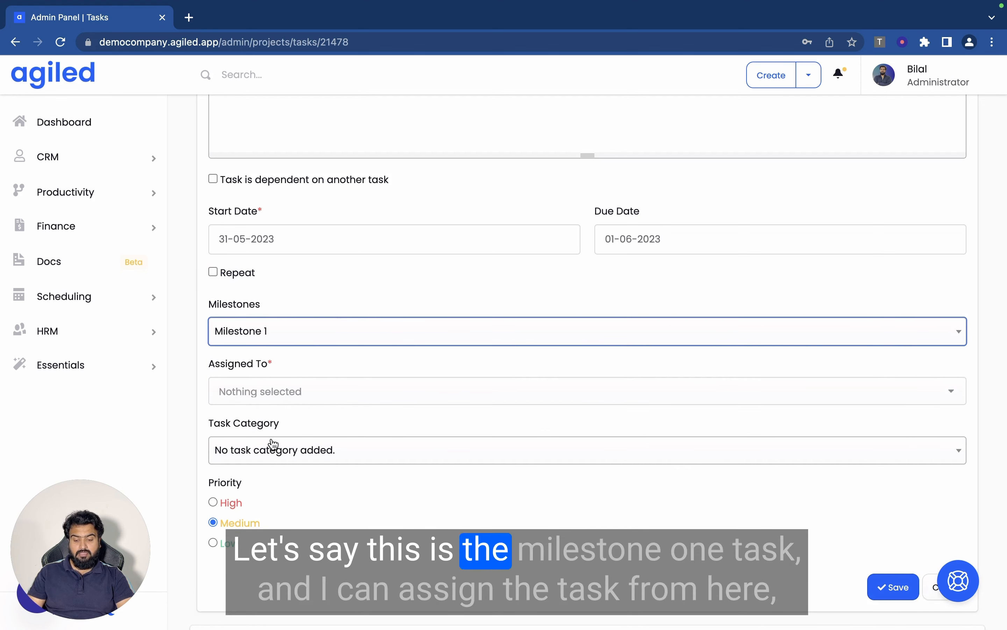
scroll(274, 429, "down", 3)
left_click(271, 249)
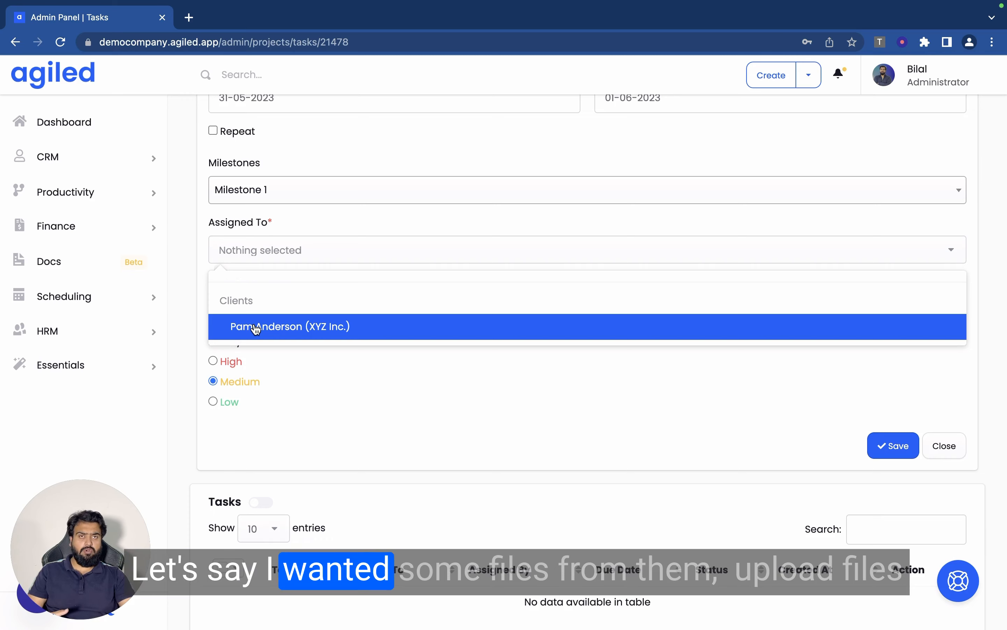
Step: Change the task's title to "Upload Files."
triple_click(247, 349)
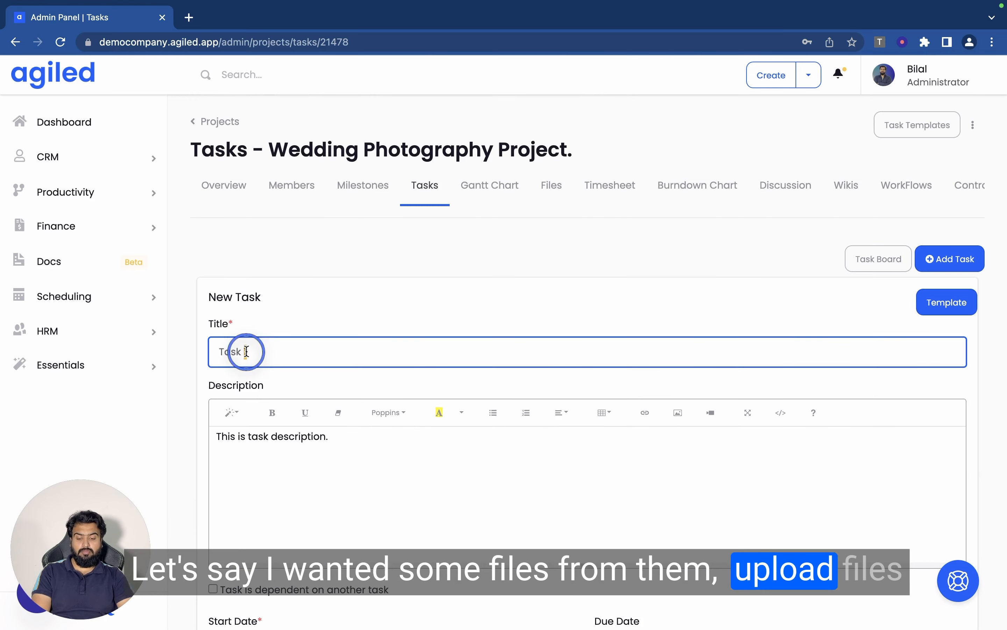
type("U")
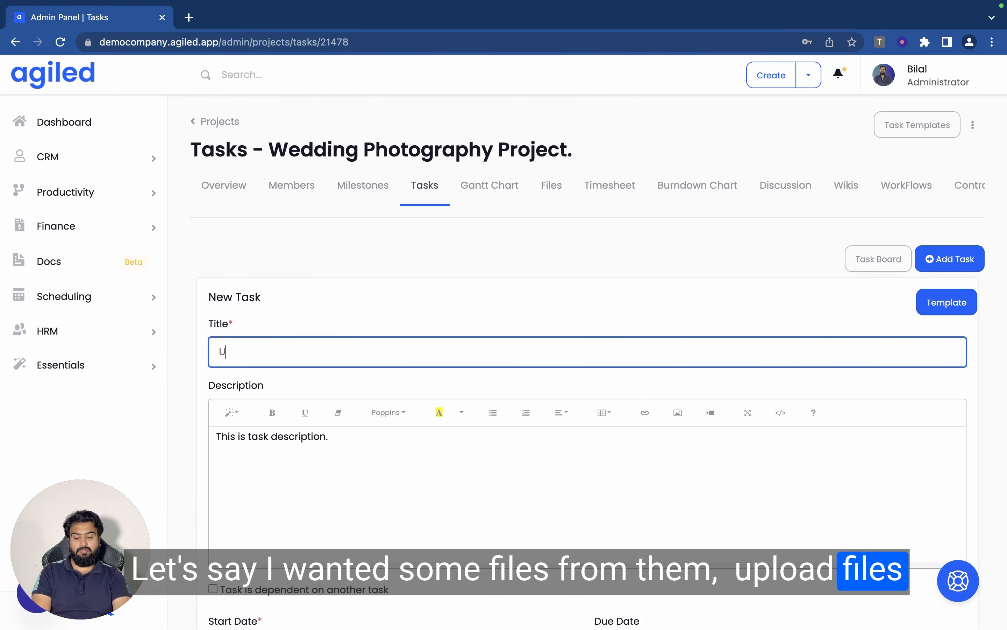
type("pload ")
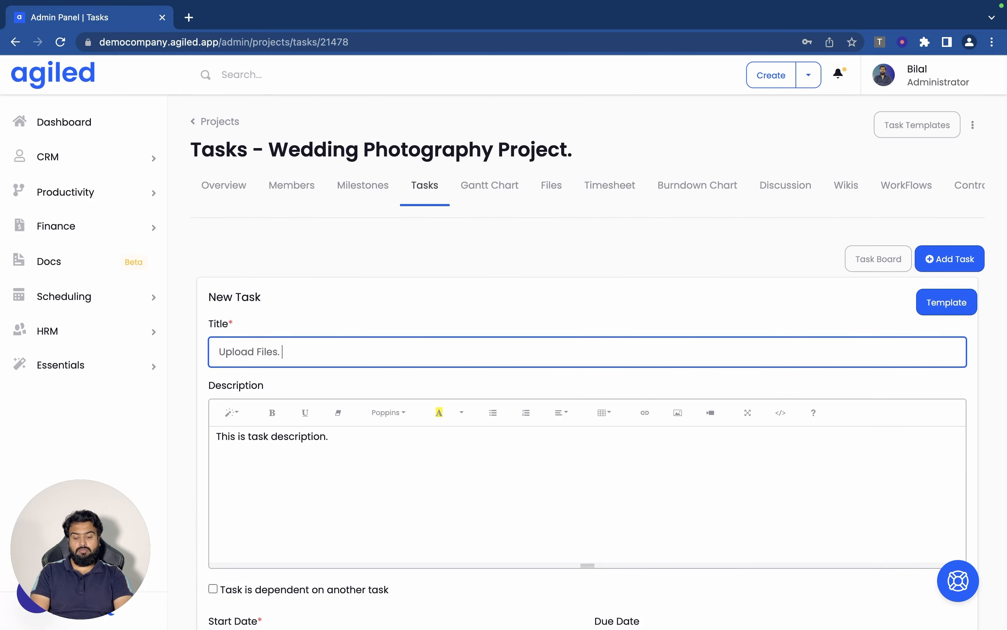
type("Files.")
scroll(583, 375, "down", 10)
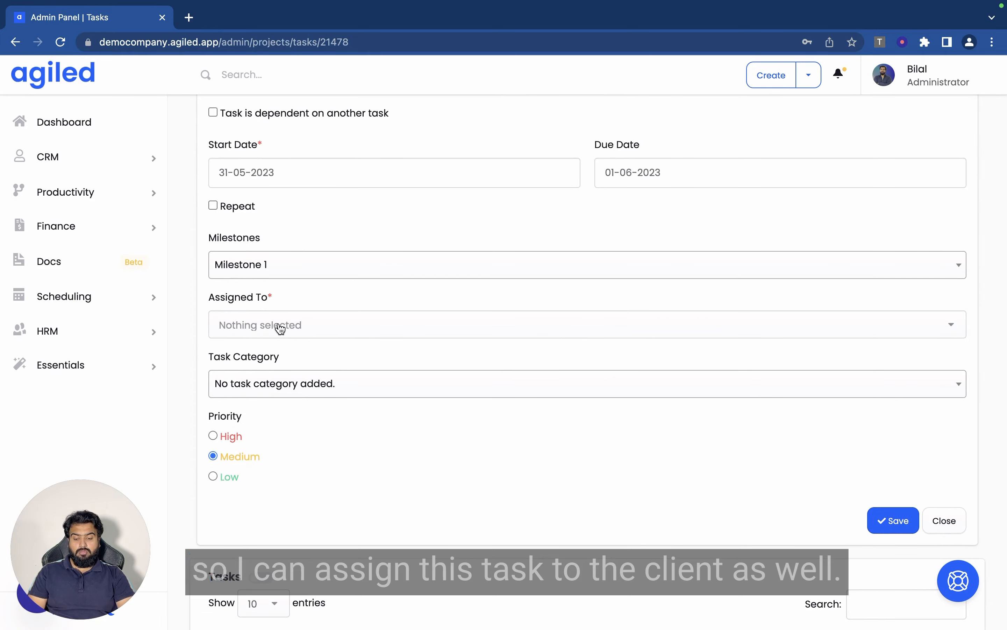
Step: Assign the task to the XYZ Inc. client contact and check the available task categories
left_click(280, 329)
left_click(291, 401)
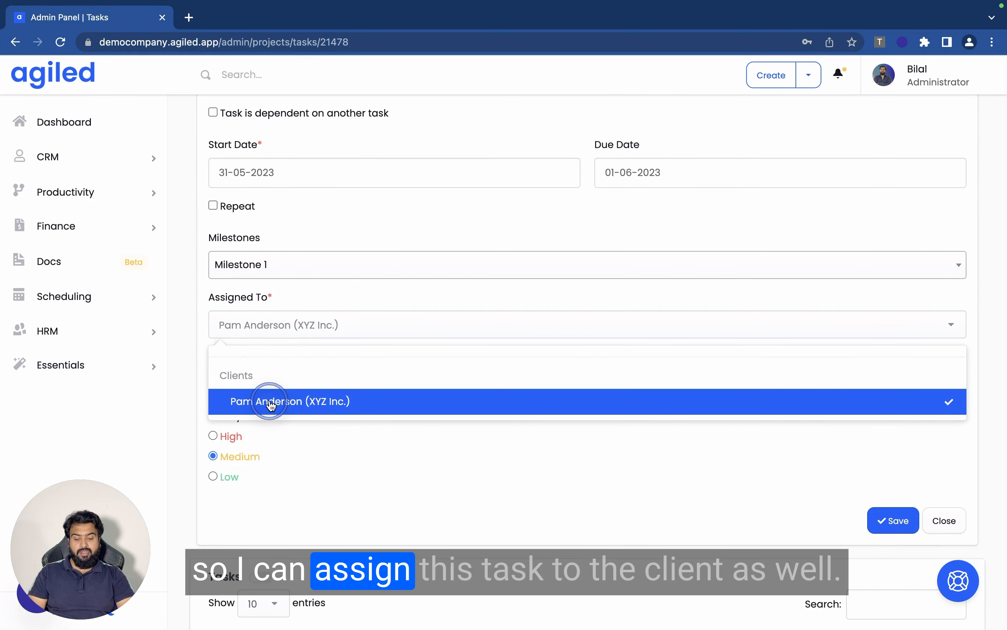
left_click(374, 288)
scroll(358, 353, "down", 3)
left_click(268, 264)
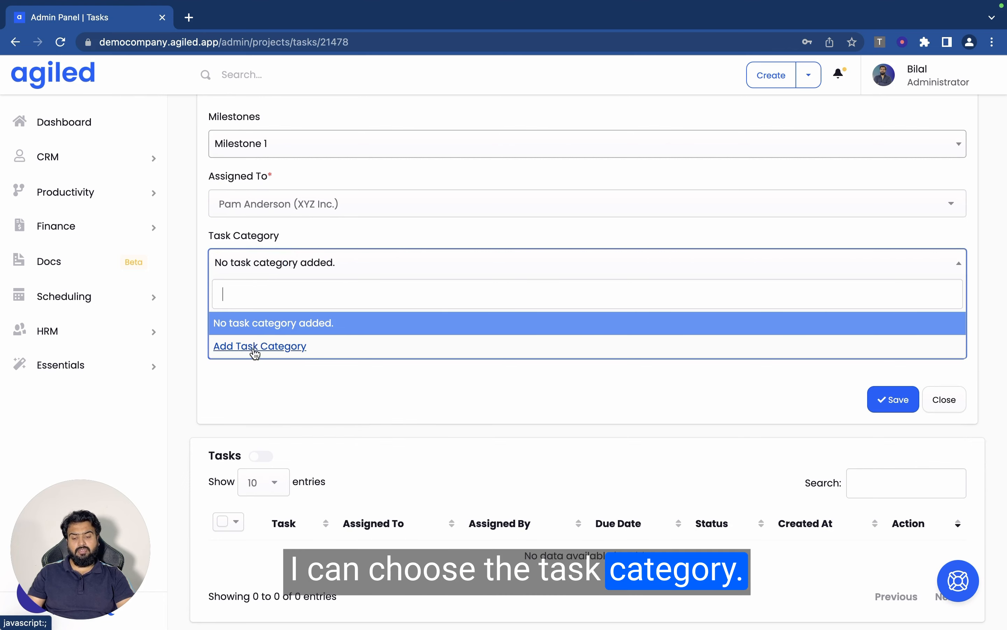
left_click(273, 225)
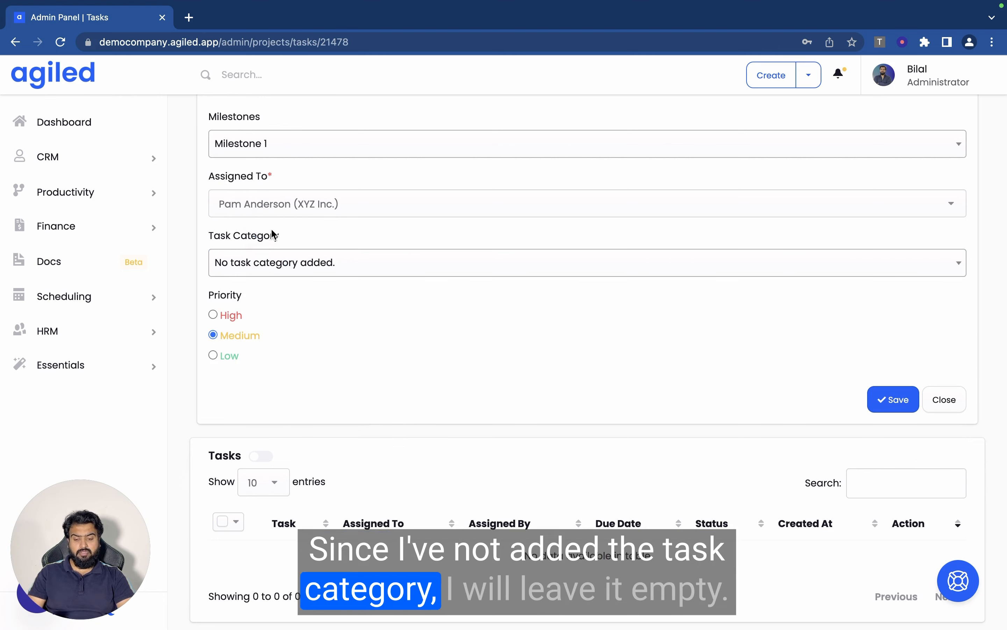
Step: Set the task's priority to High and save the task
scroll(258, 310, "down", 2)
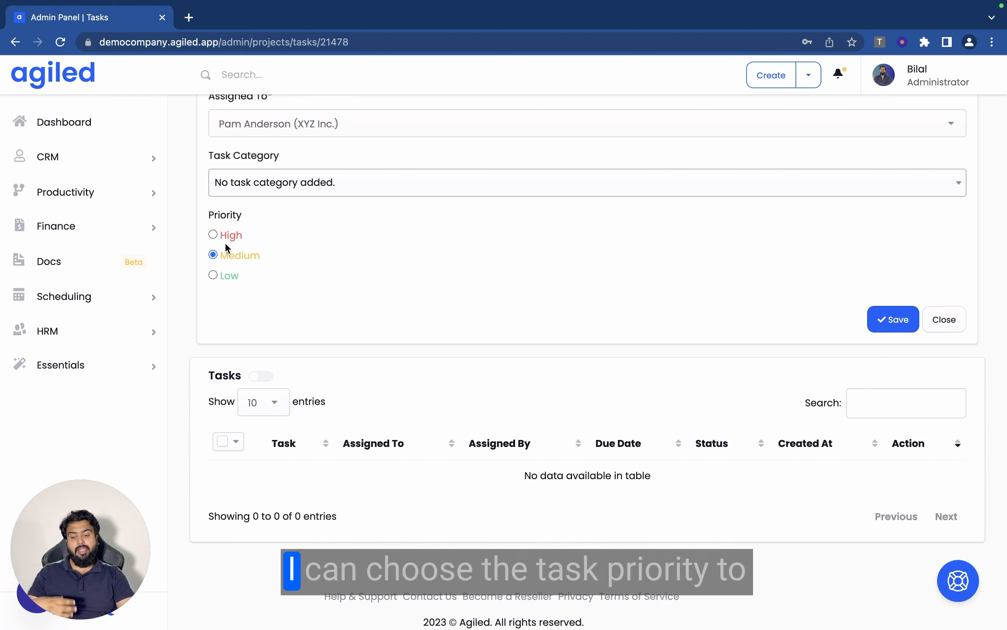
left_click(214, 234)
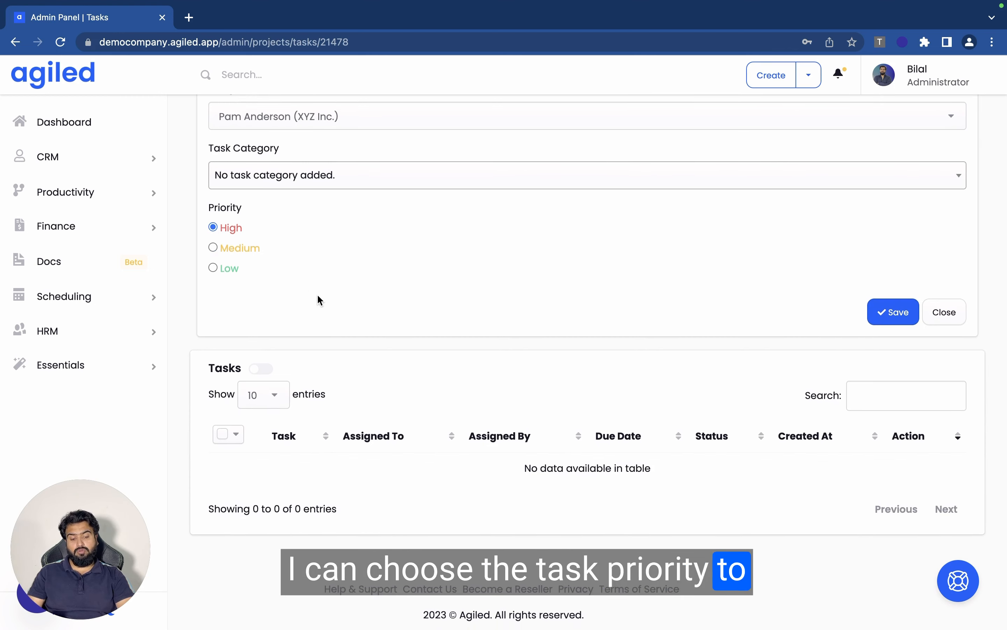
scroll(535, 331, "up", 10)
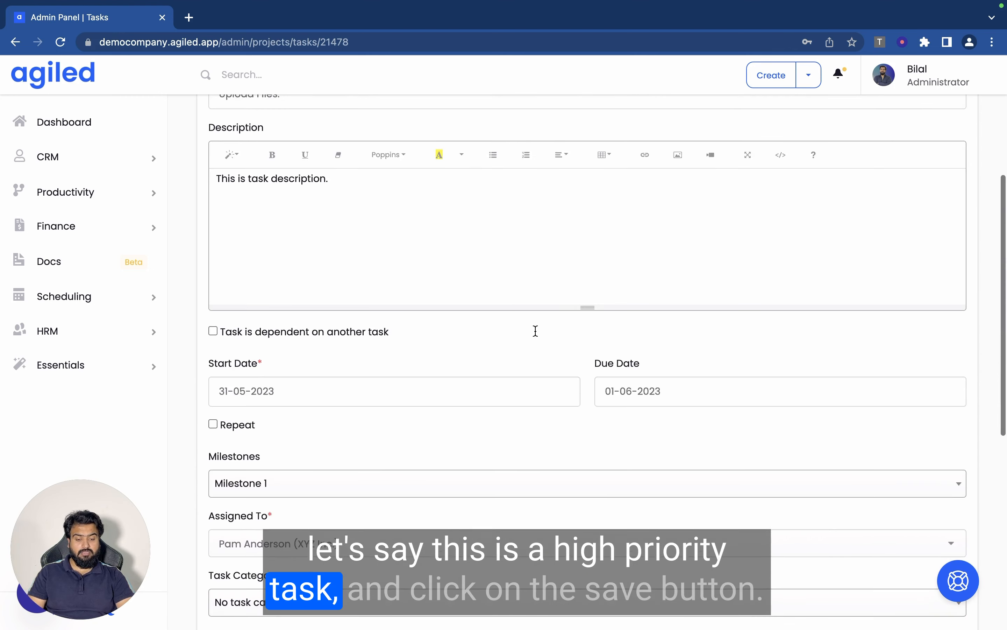
scroll(536, 331, "down", 10)
left_click(895, 321)
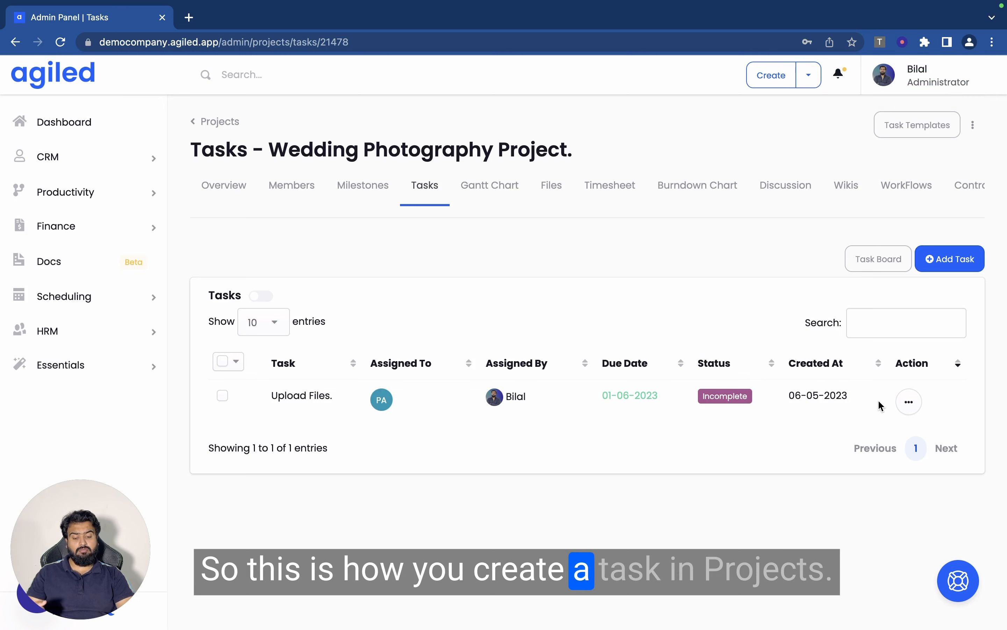
Step: Open the project's task board and add a list titled "To Do"
left_click(870, 267)
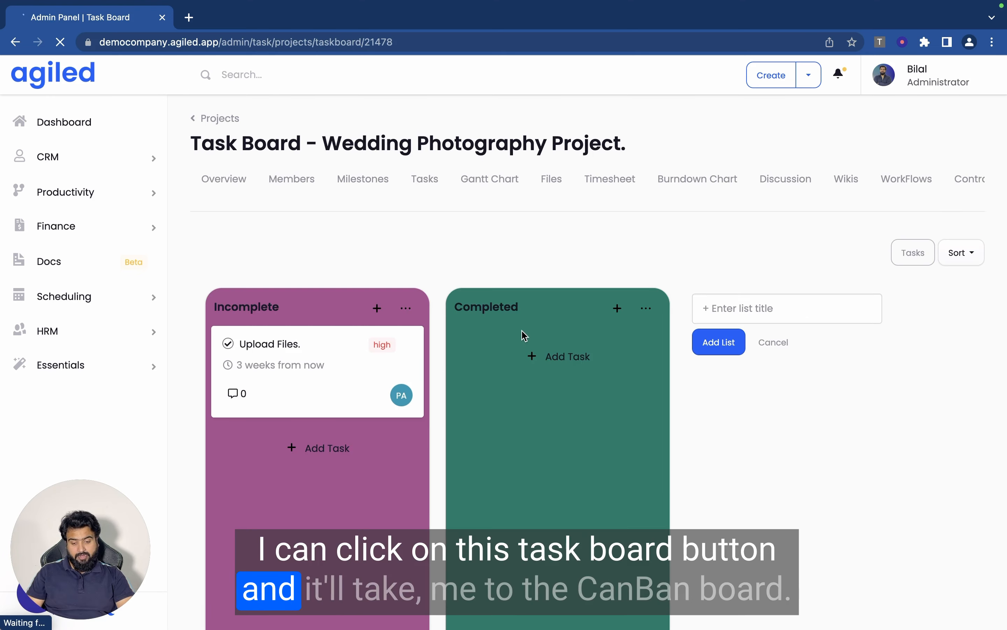
scroll(525, 335, "down", 5)
scroll(522, 330, "up", 5)
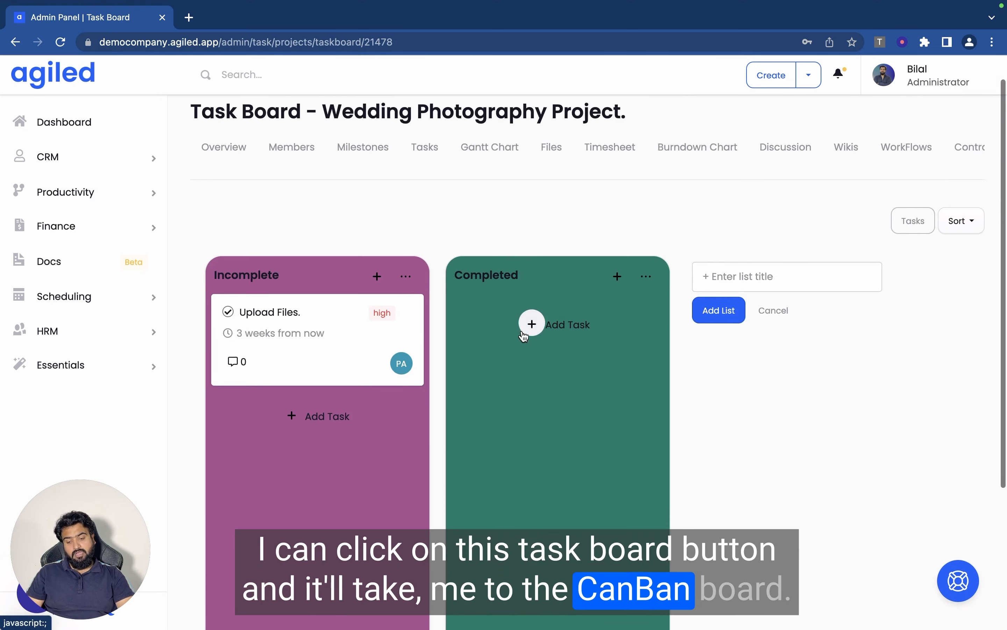
scroll(521, 330, "down", 2)
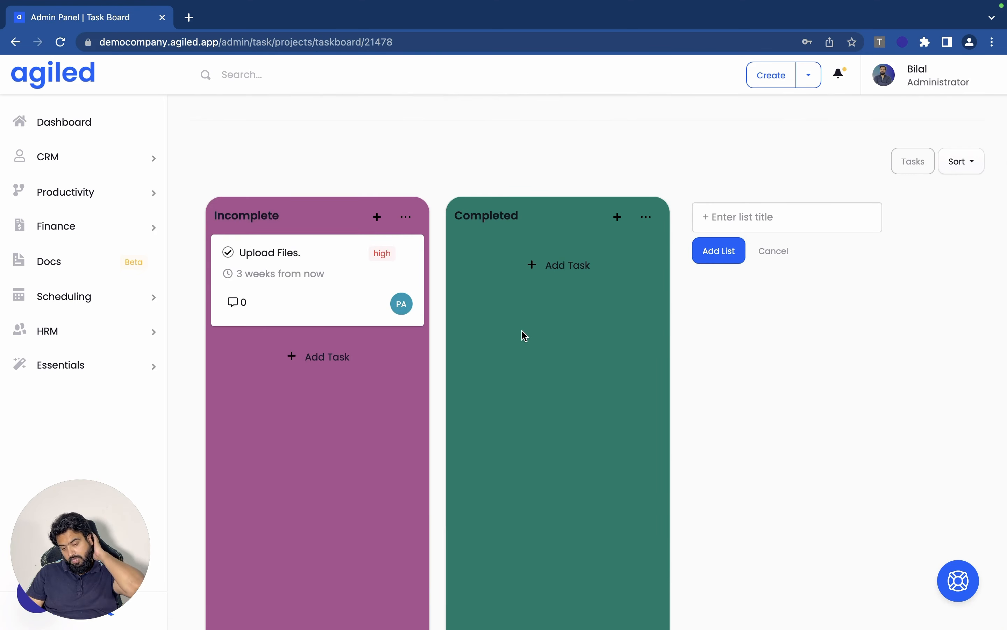
scroll(524, 335, "down", 3)
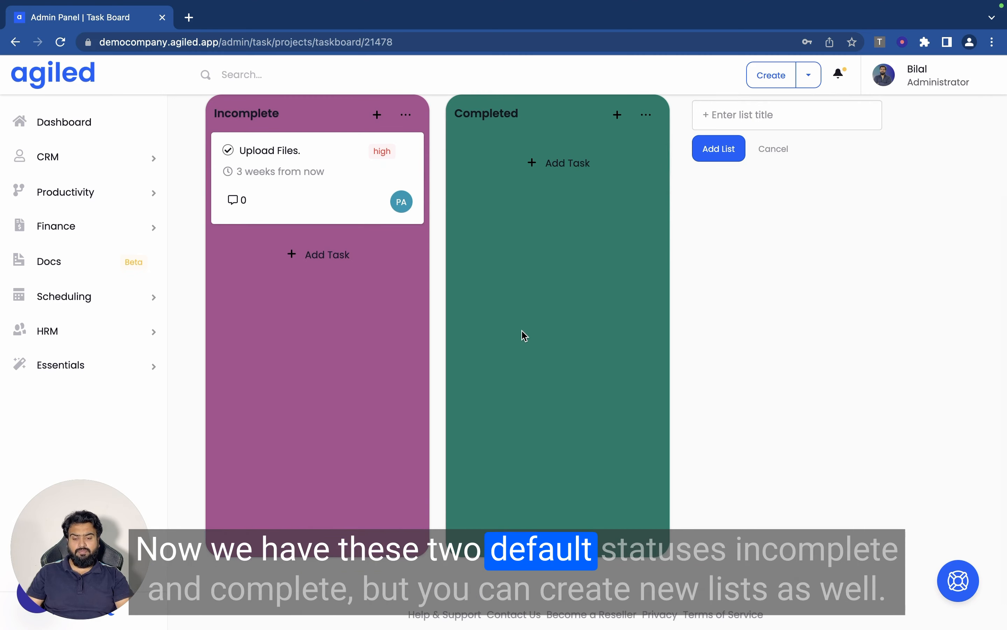
scroll(525, 335, "up", 3)
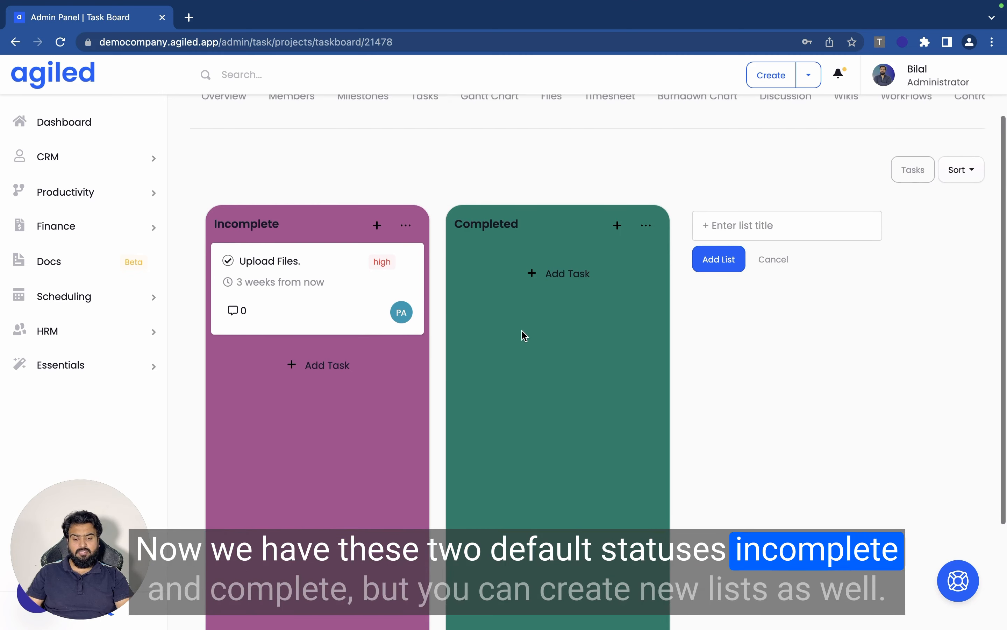
left_click(764, 227)
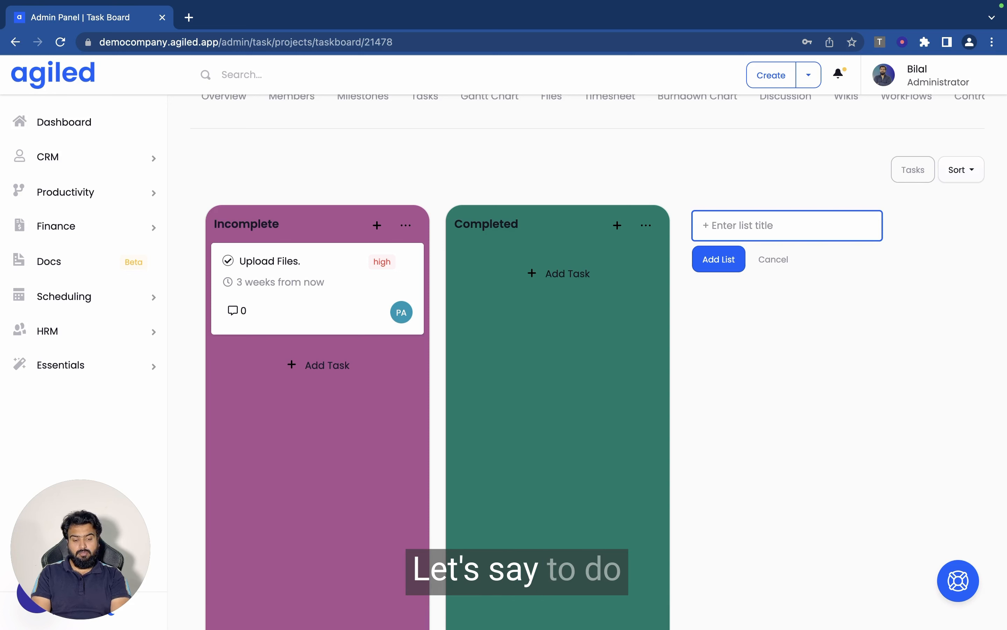
type("To DO")
key("BackSpace")
type("o")
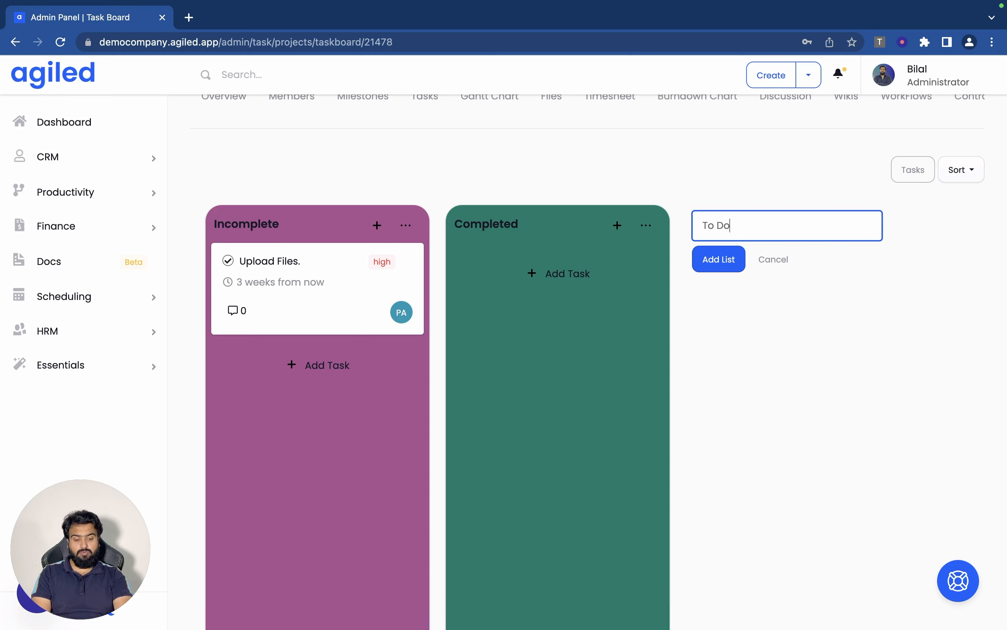
left_click(719, 260)
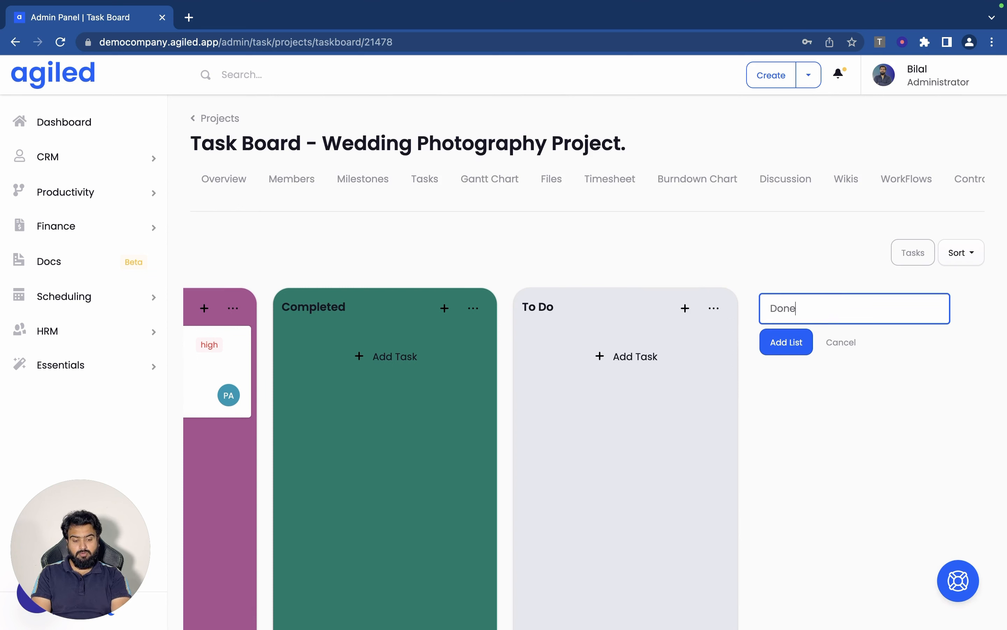
Step: Add another list titled "Under Review" to the task board
type("er R")
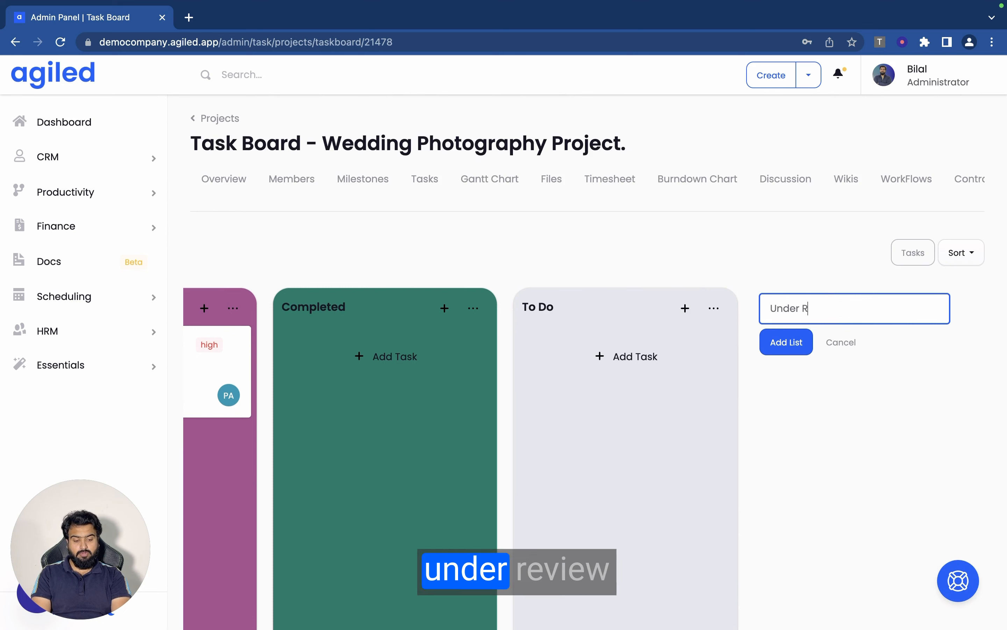
type("ebie")
key("BackSpace")
key("BackSpace")
key("BackSpace")
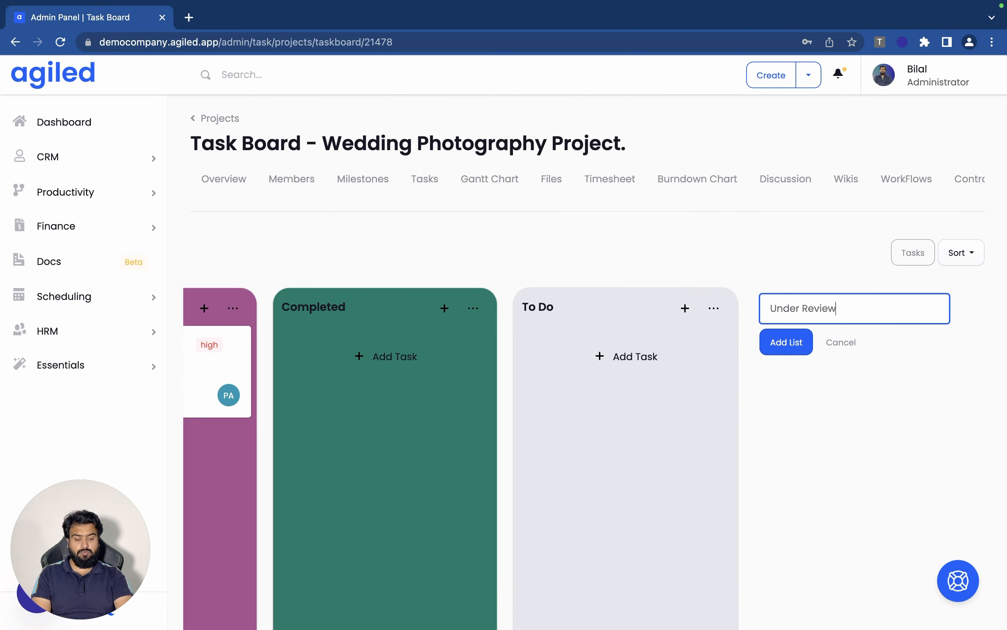
left_click(784, 341)
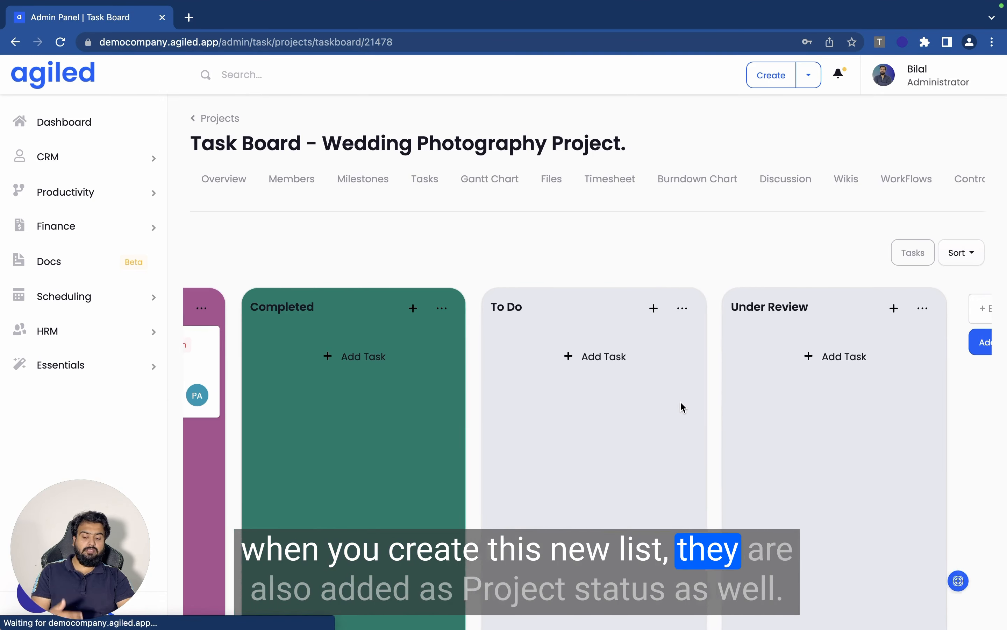
scroll(683, 406, "right", 5)
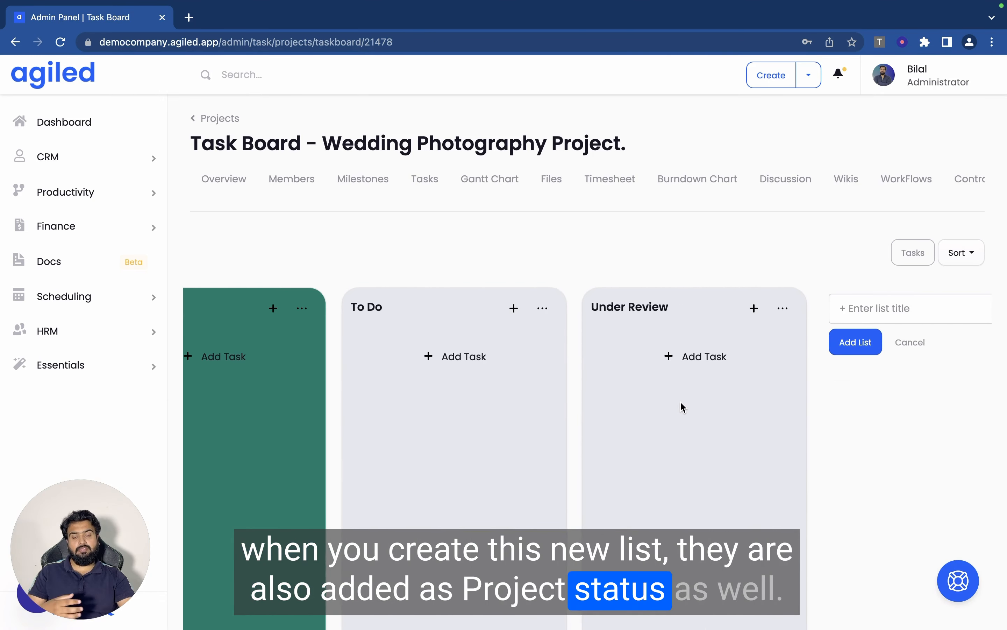
scroll(683, 406, "right", 3)
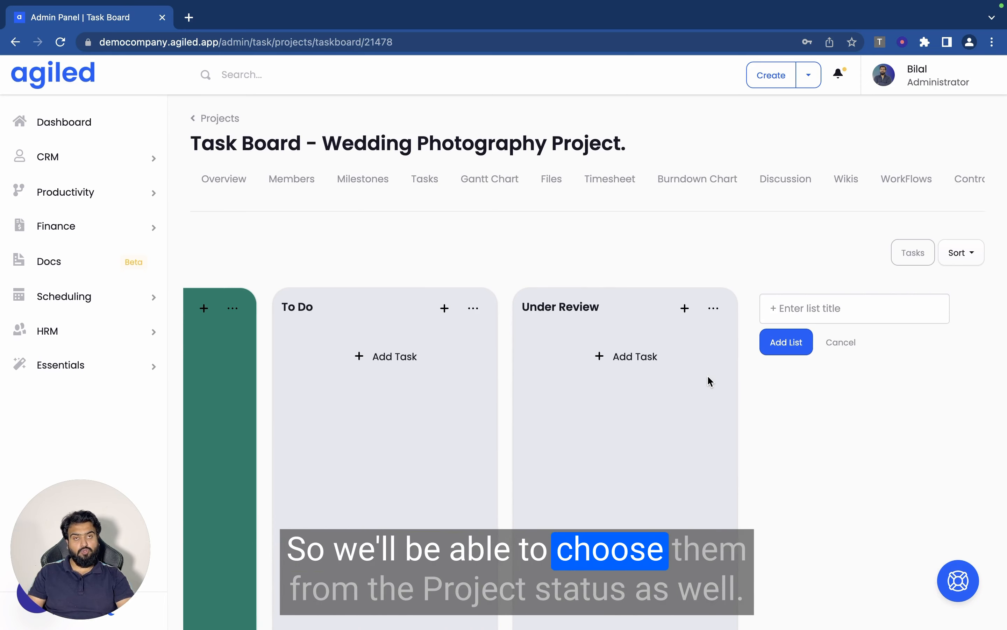
left_click(793, 306)
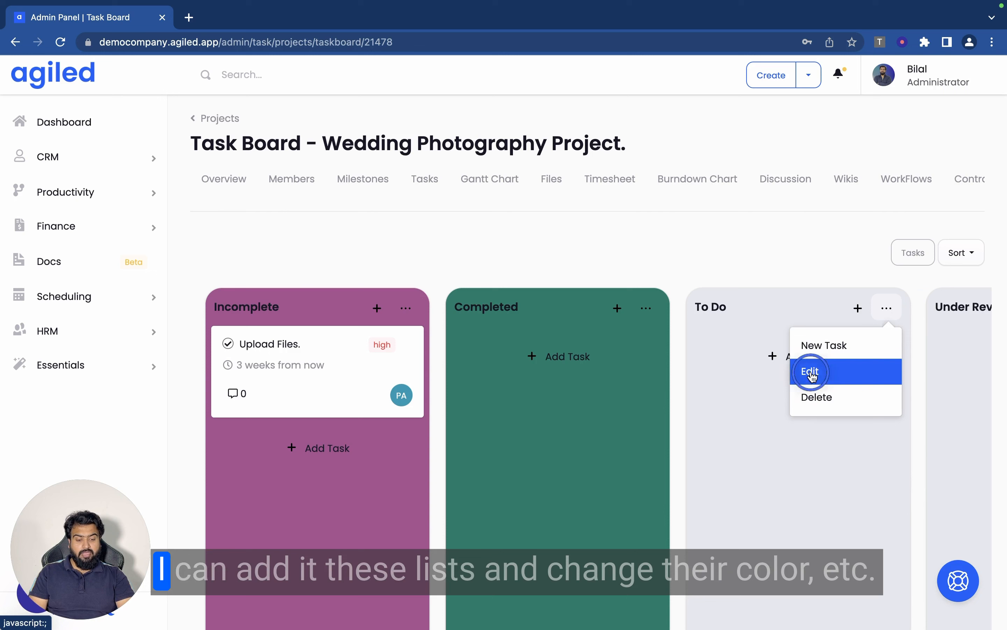
Step: Edit the To Do list, changing its label color to a light blue-grey of about #CDD5E9, and save it
left_click(812, 371)
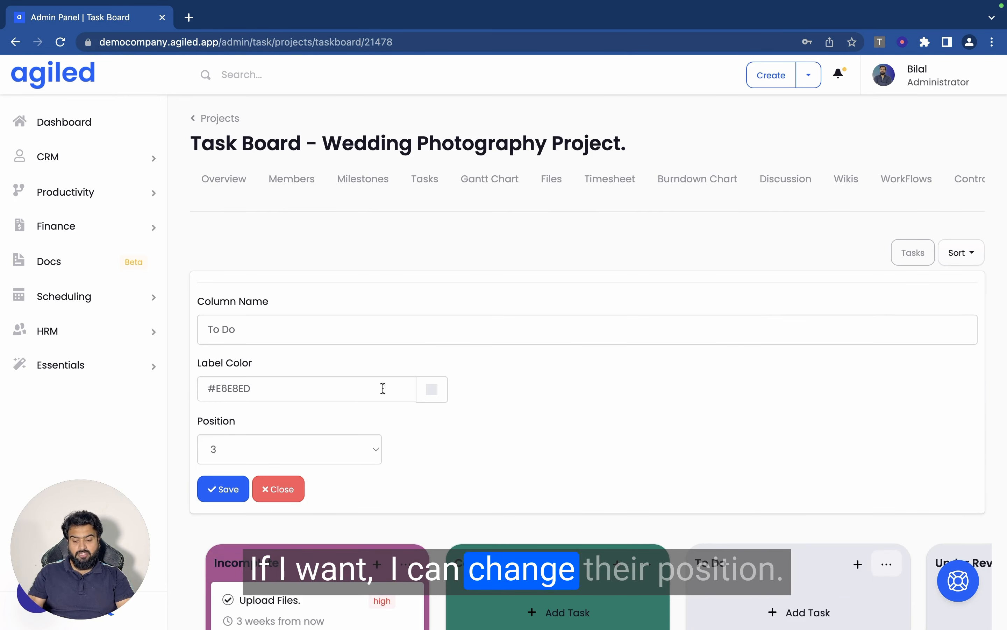
left_click(429, 388)
mouse_move(423, 427)
left_mouse_down()
mouse_move(405, 418)
mouse_move(382, 430)
mouse_move(387, 422)
left_mouse_up()
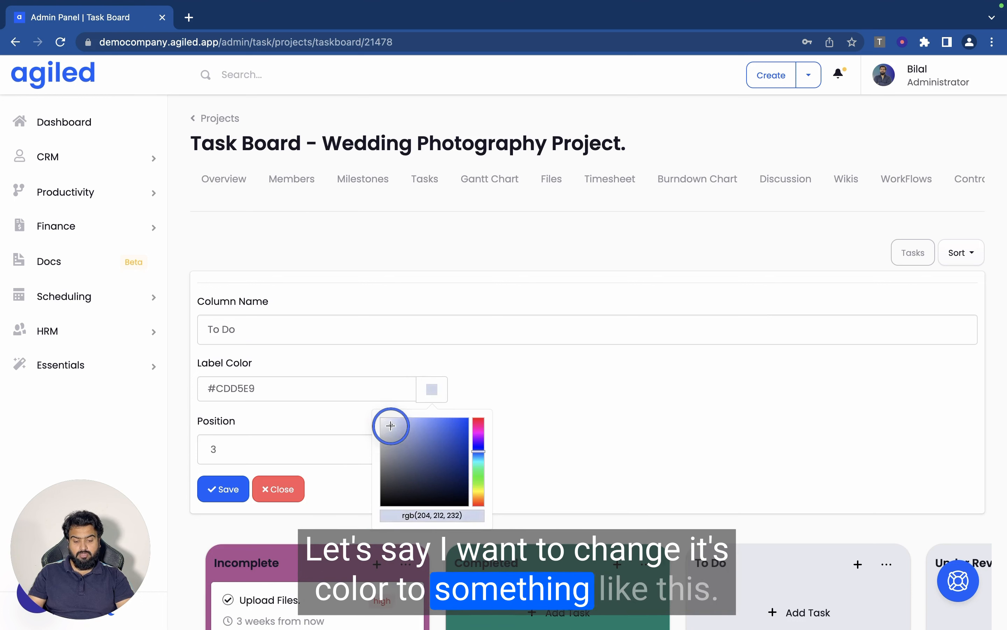
left_click(275, 419)
left_click(244, 488)
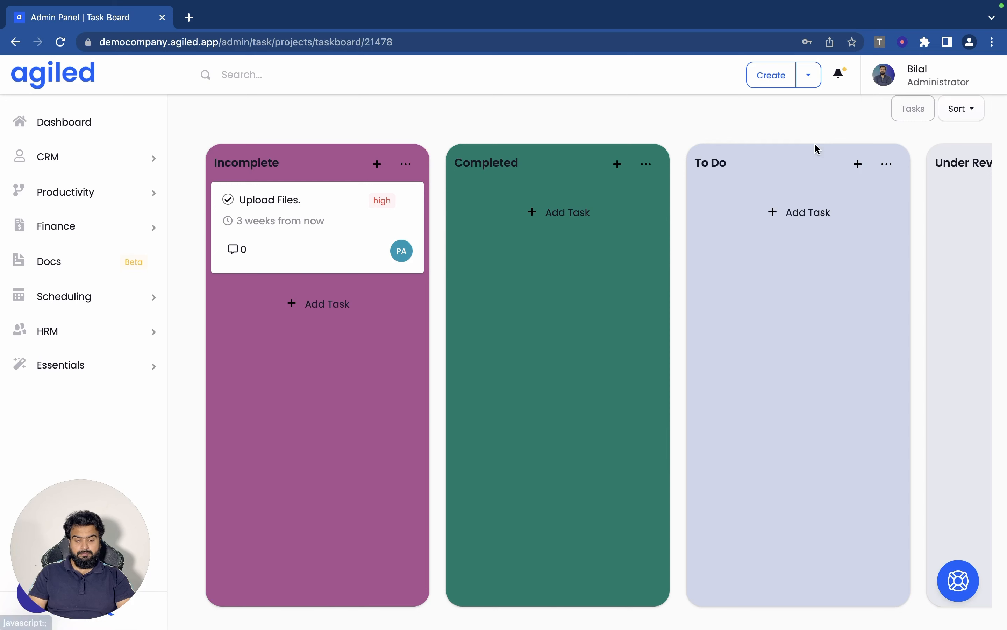
Step: Move the To Do list between the Incomplete and Completed lists
left_click_drag(814, 148, 619, 152)
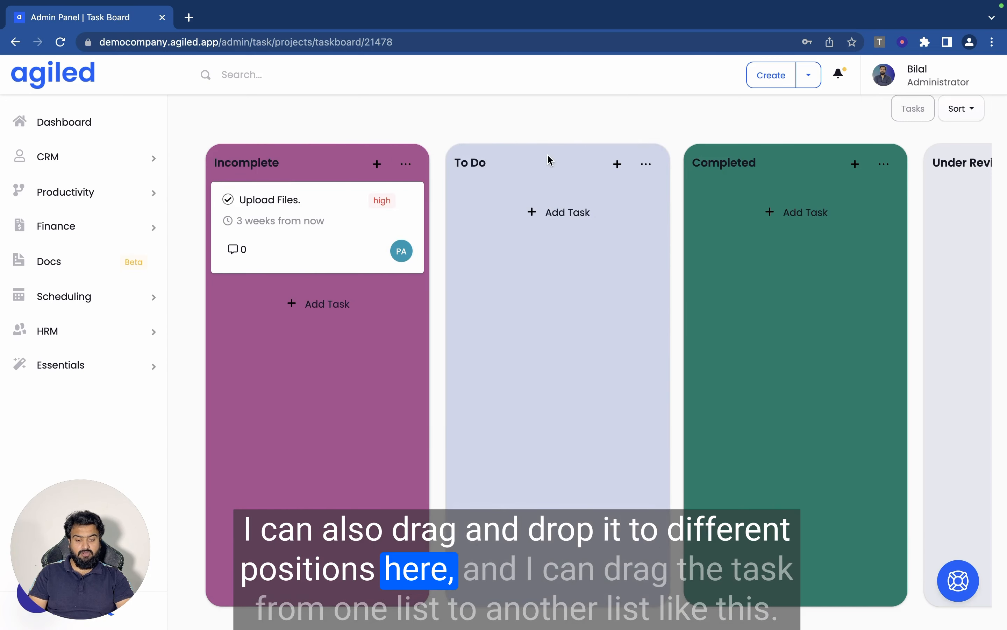
mouse_move(547, 158)
left_mouse_down()
mouse_move(580, 155)
mouse_move(553, 157)
left_mouse_up()
scroll(620, 210, "right", 3)
scroll(620, 212, "right", 2)
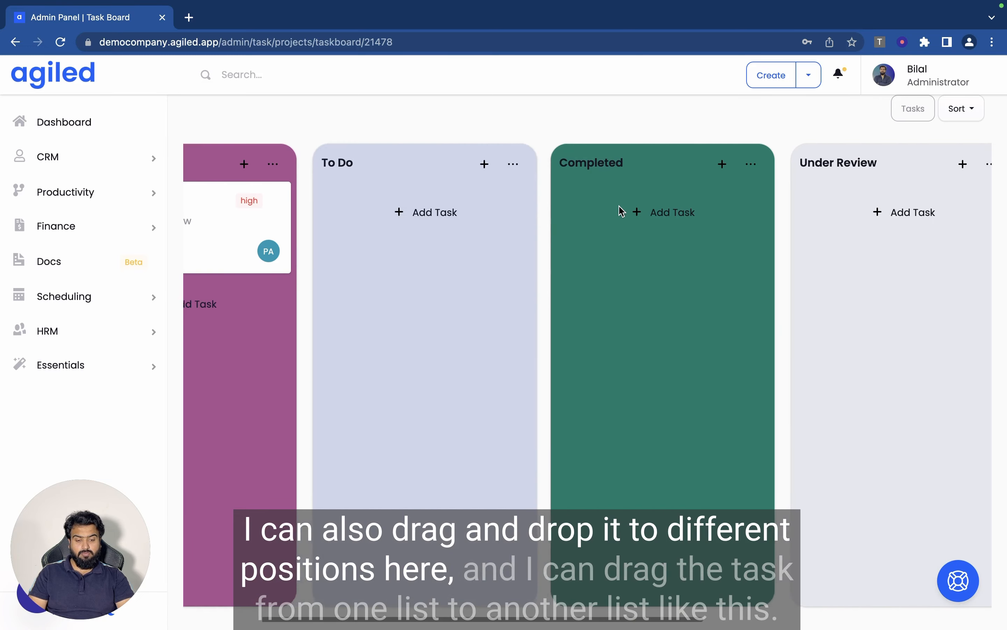
Step: Move the Upload Files task from the Incomplete list to the To Do list
scroll(620, 211, "left", 3)
scroll(253, 232, "left", 1)
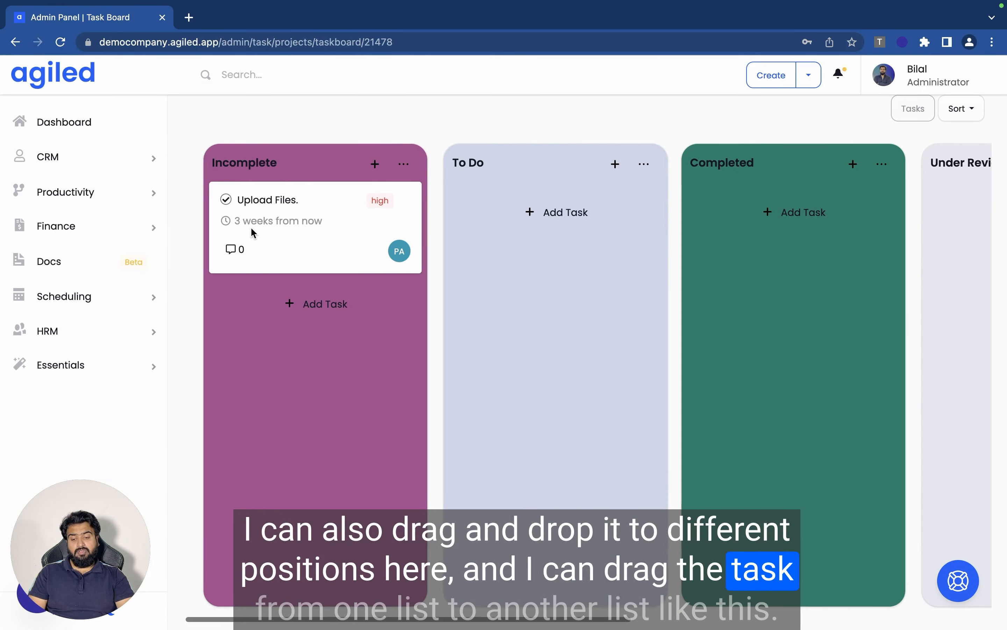
left_click_drag(233, 198, 561, 207)
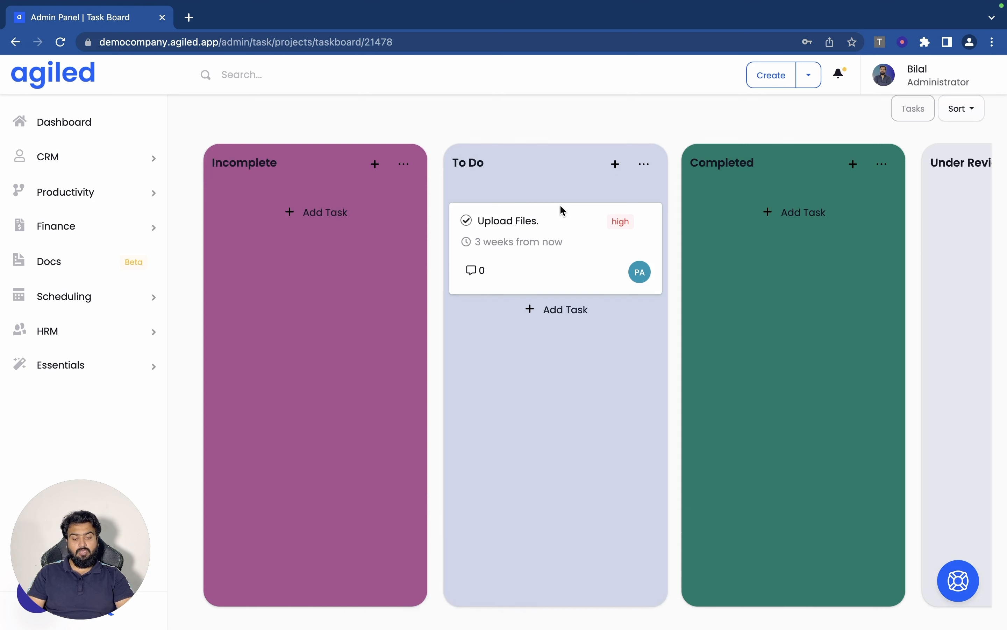
Step: Open the Upload Files task's details and examine its available actions and label options
left_click(516, 218)
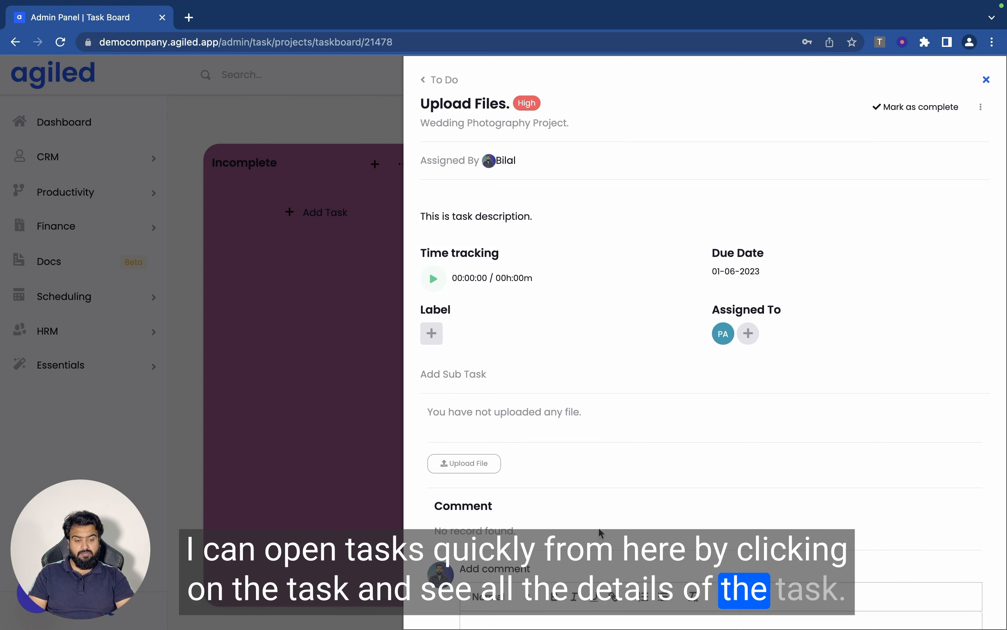
left_click(980, 107)
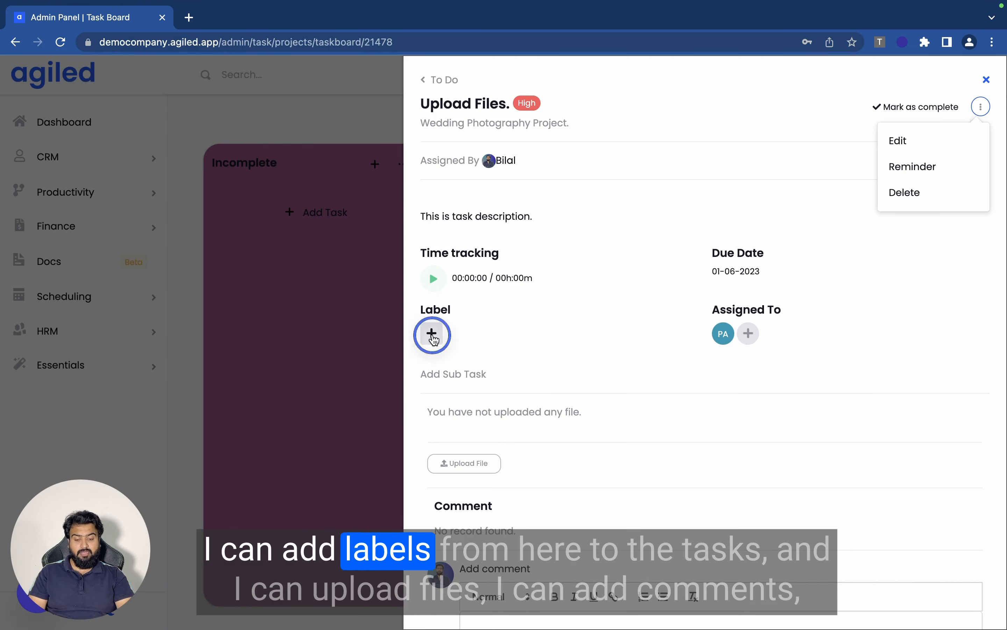
left_click(432, 333)
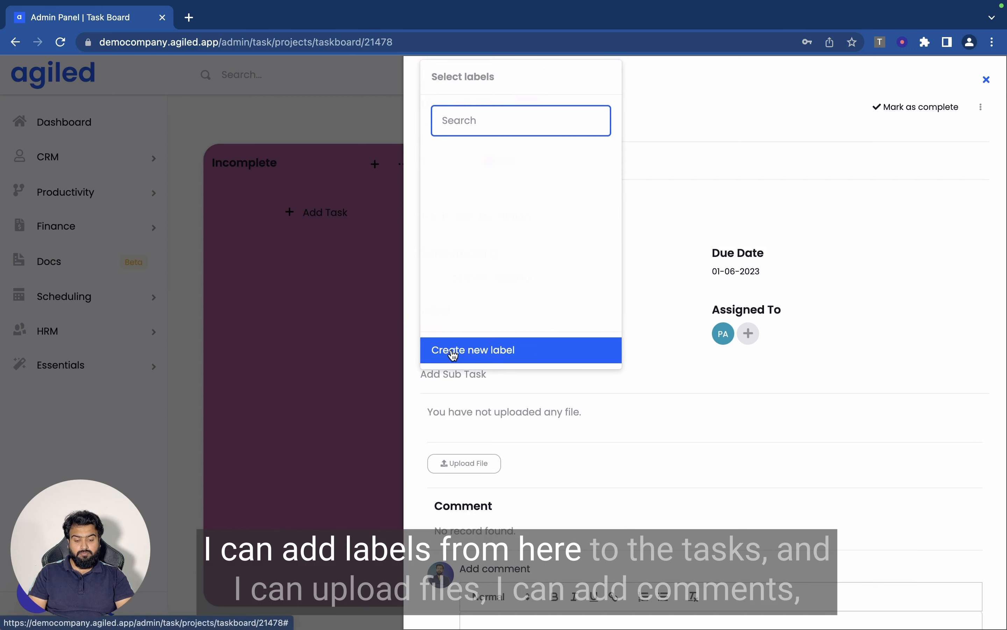
left_click(653, 306)
scroll(583, 404, "down", 3)
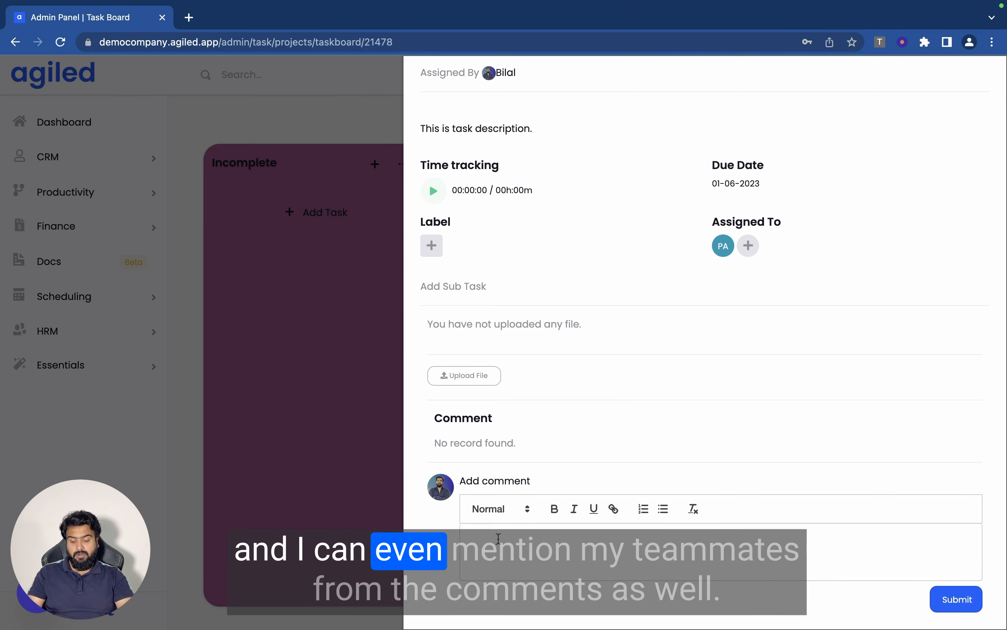
Step: Mention a teammate in a draft comment on the Upload Files task without submitting it
left_click(499, 538)
type("@pa")
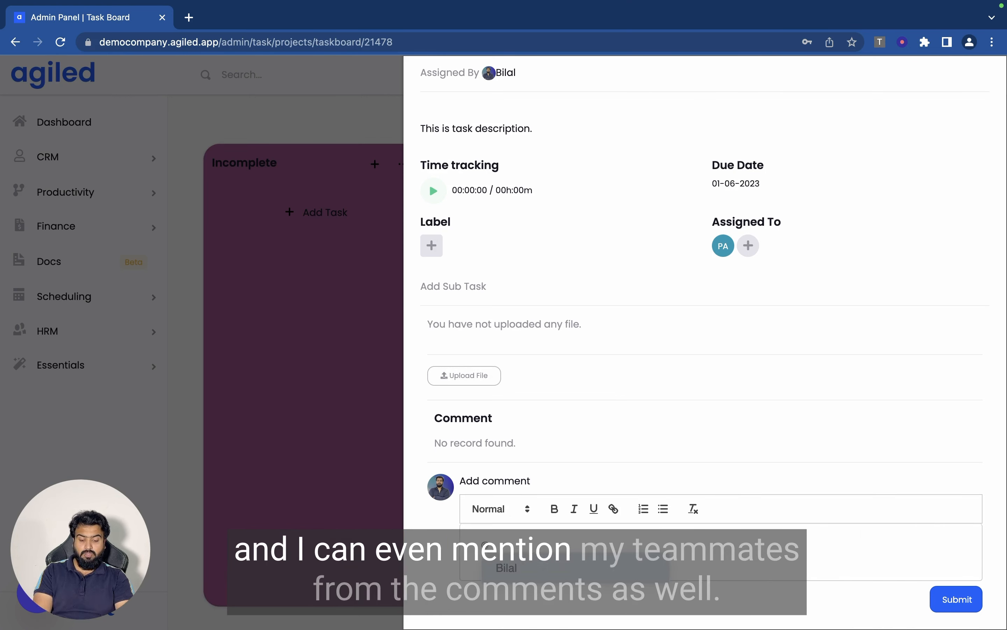
key("Return")
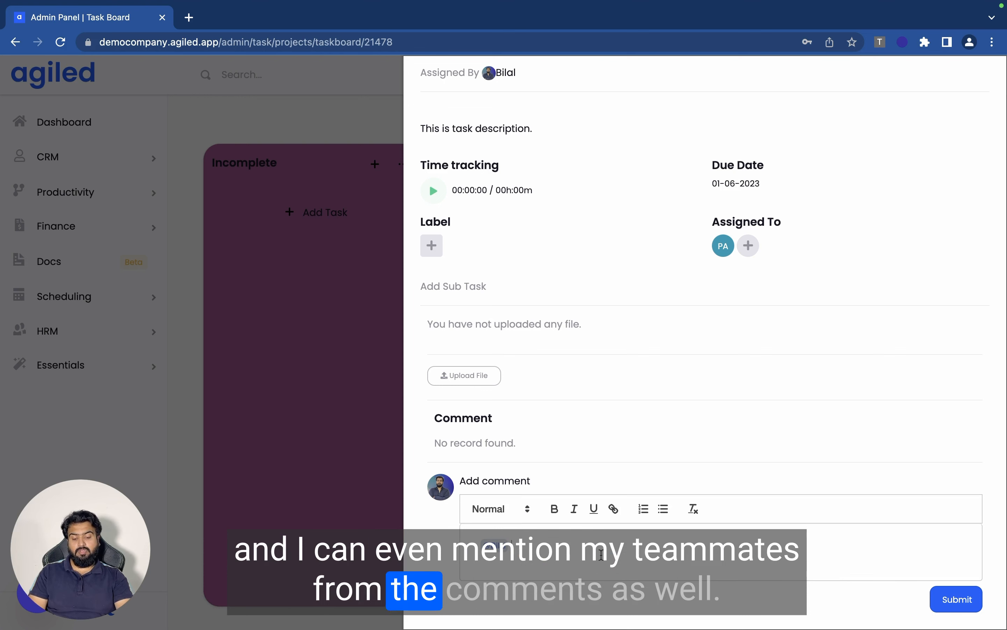
scroll(641, 535, "up", 3)
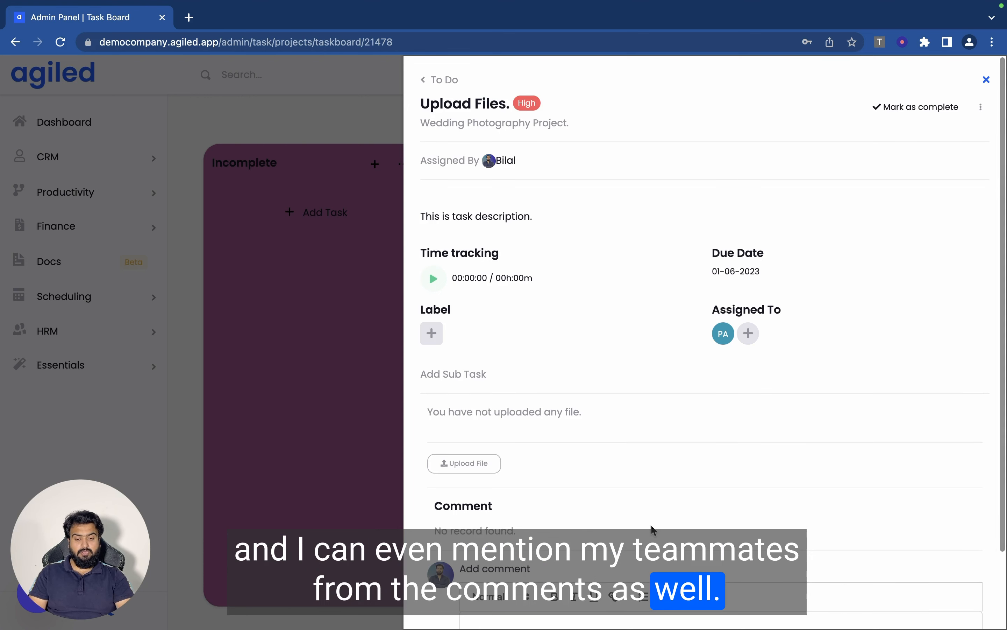
Step: Examine the Upload Files task's file upload area and sub-task form without adding anything, and close the task details
scroll(564, 407, "down", 3)
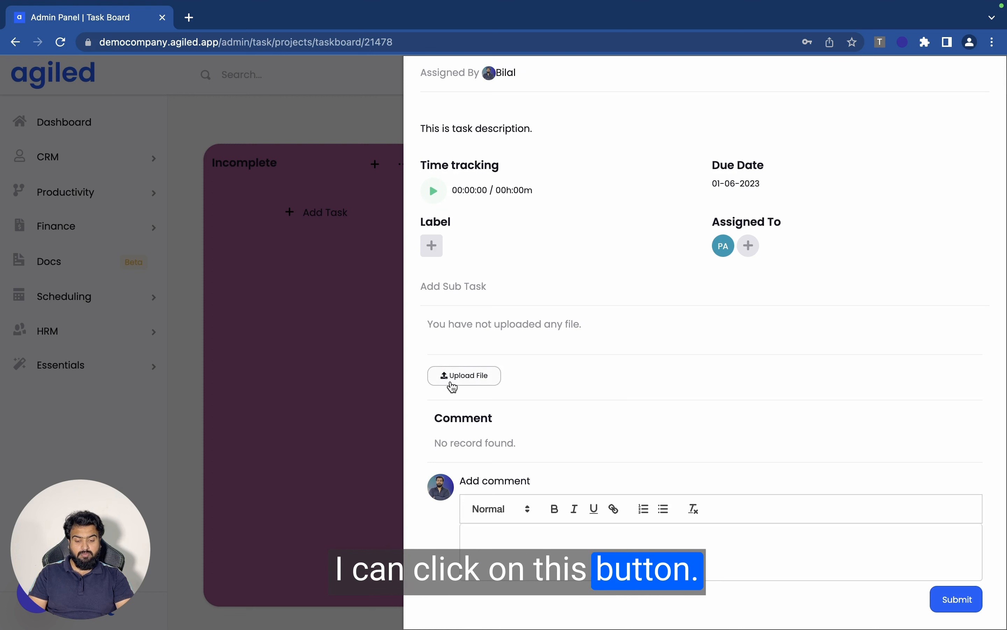
left_click(453, 379)
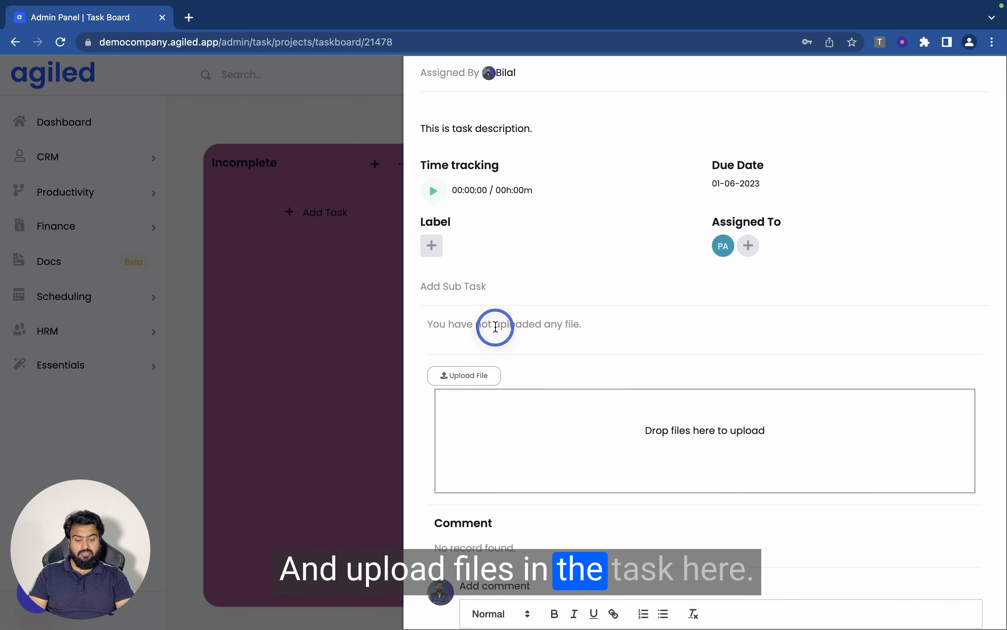
left_click(449, 287)
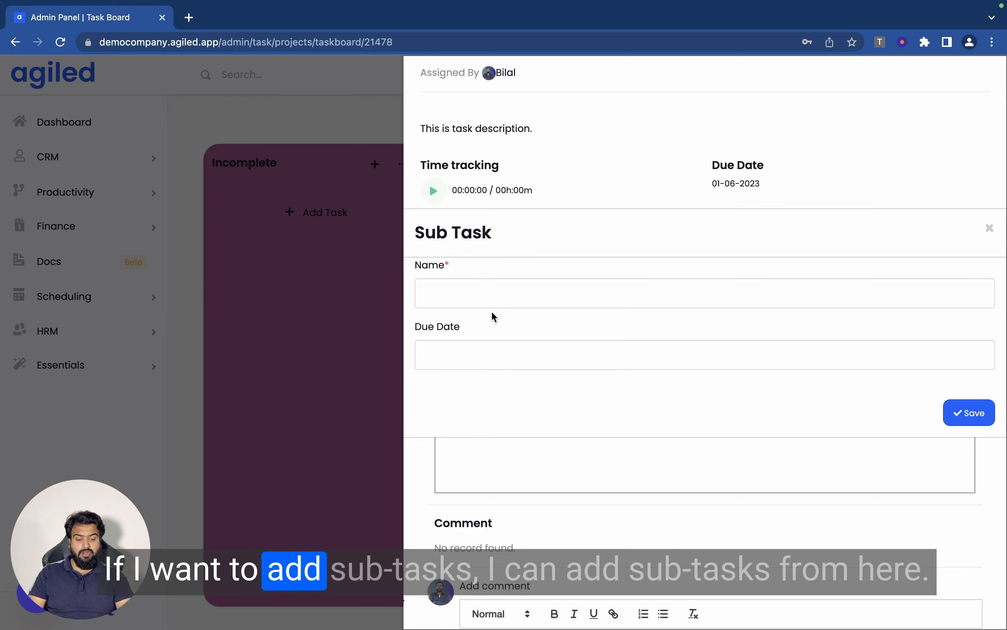
left_click(454, 282)
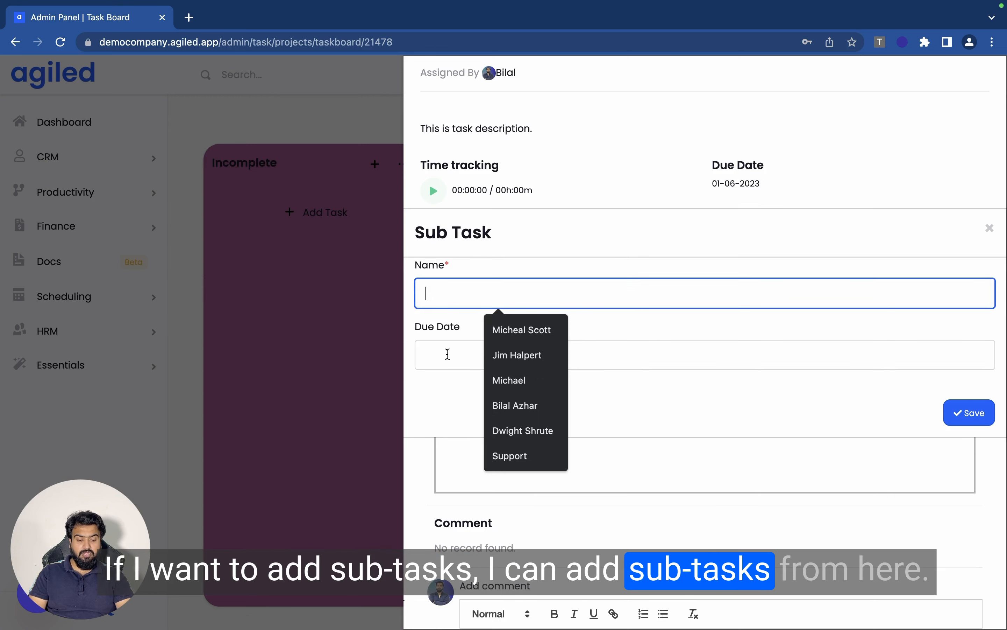
left_click(991, 228)
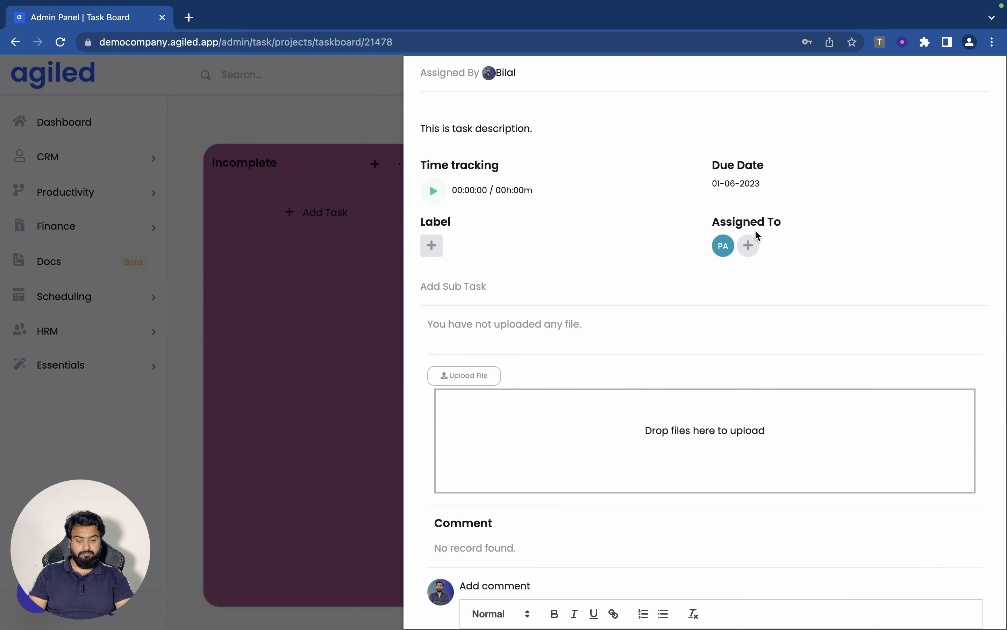
scroll(757, 236, "up", 3)
left_click(988, 82)
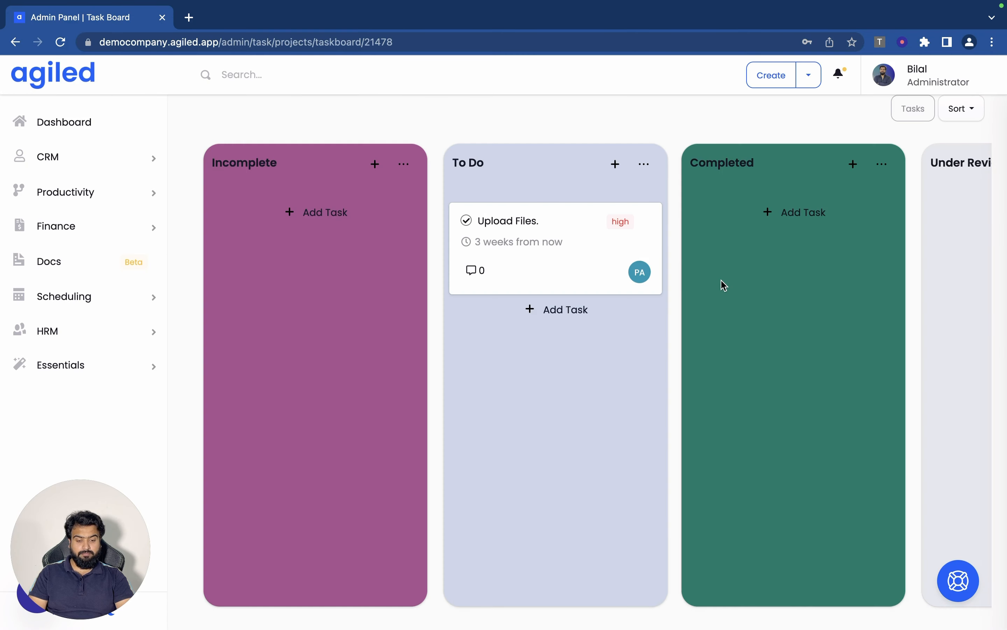
Step: Review the remaining lists on the task board and its available sorting options without applying a sort
scroll(661, 400, "right", 5)
scroll(658, 406, "right", 5)
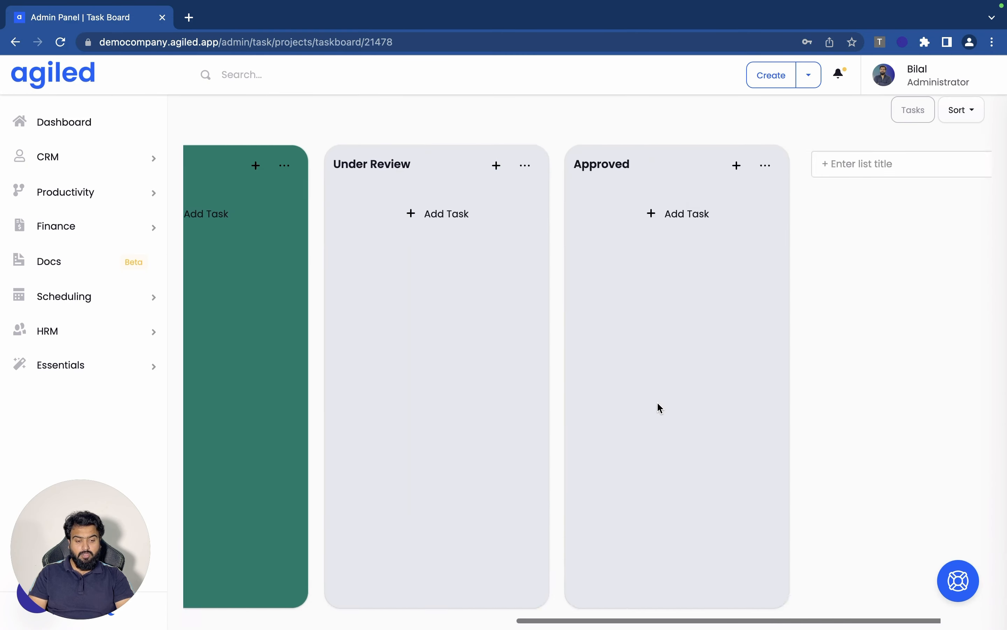
scroll(656, 406, "up", 3)
scroll(657, 407, "down", 2)
left_click(953, 177)
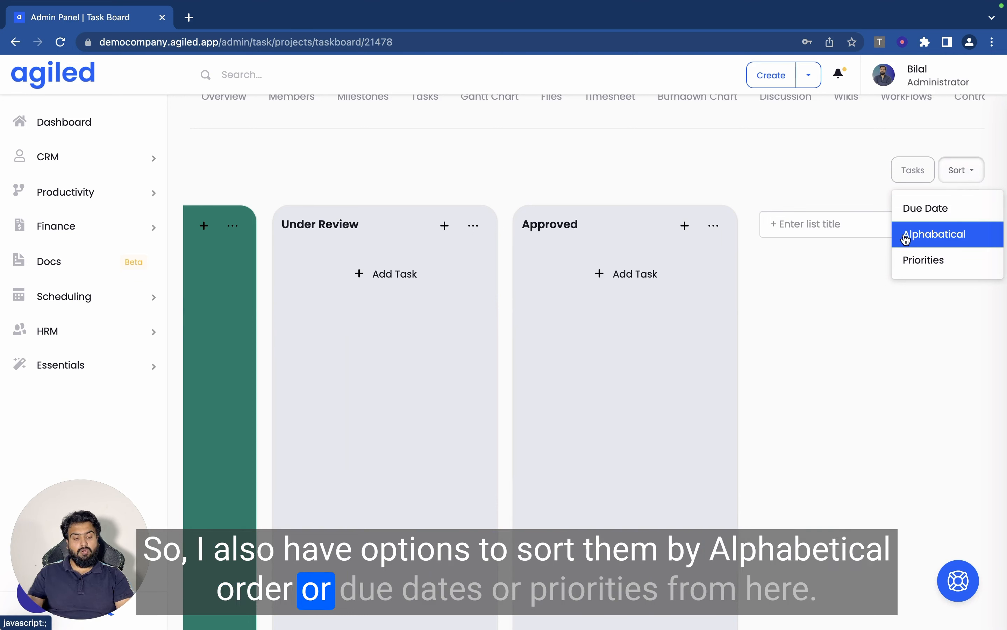
left_click(748, 179)
scroll(748, 179, "up", 3)
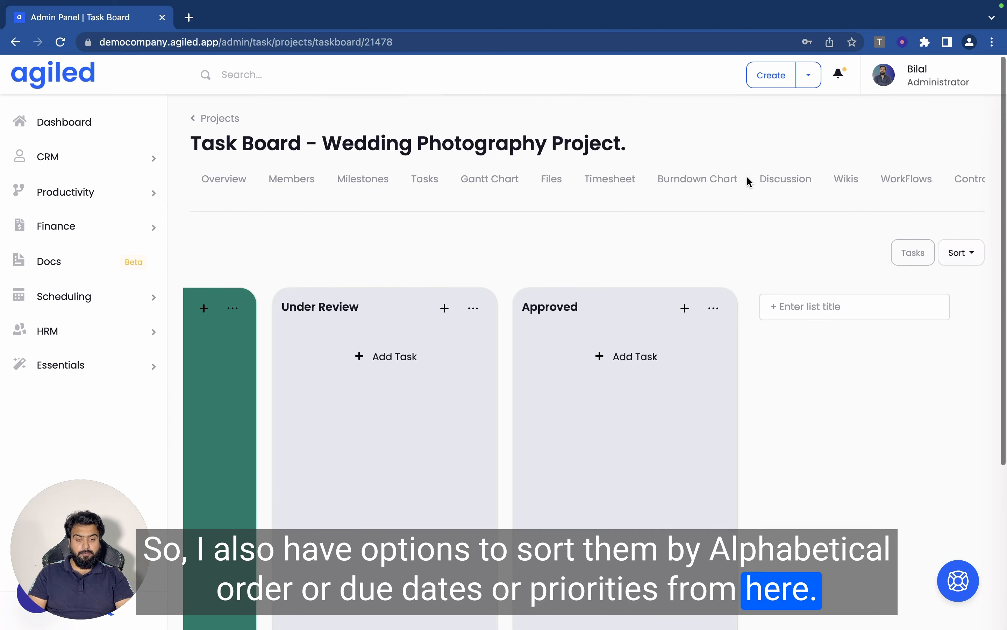
Step: Open the Wedding Photography Project's Gantt chart and examine its new task form without creating a task
left_click(499, 185)
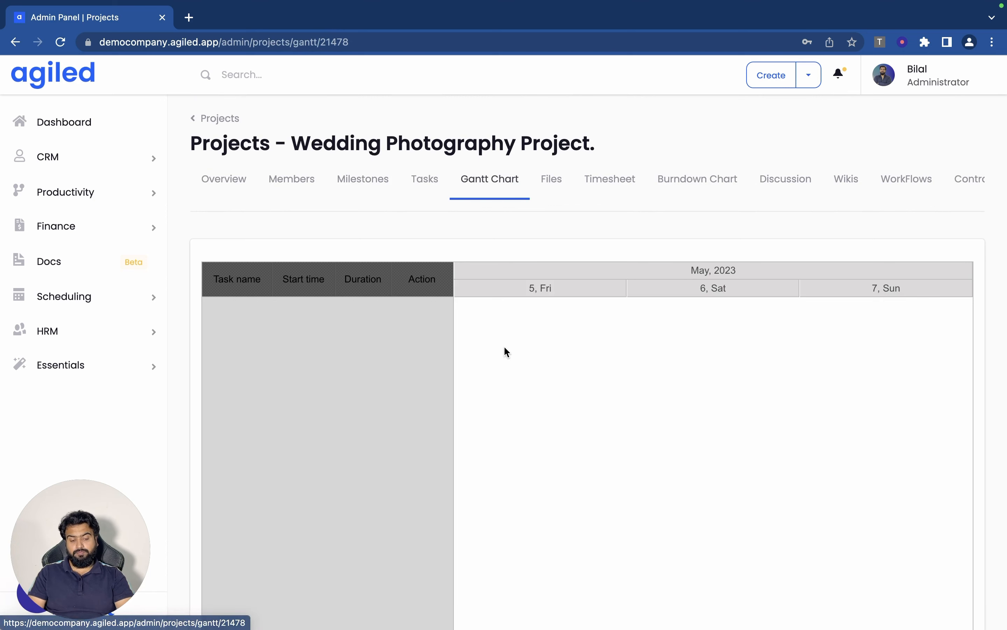
scroll(506, 352, "down", 2)
scroll(504, 351, "down", 2)
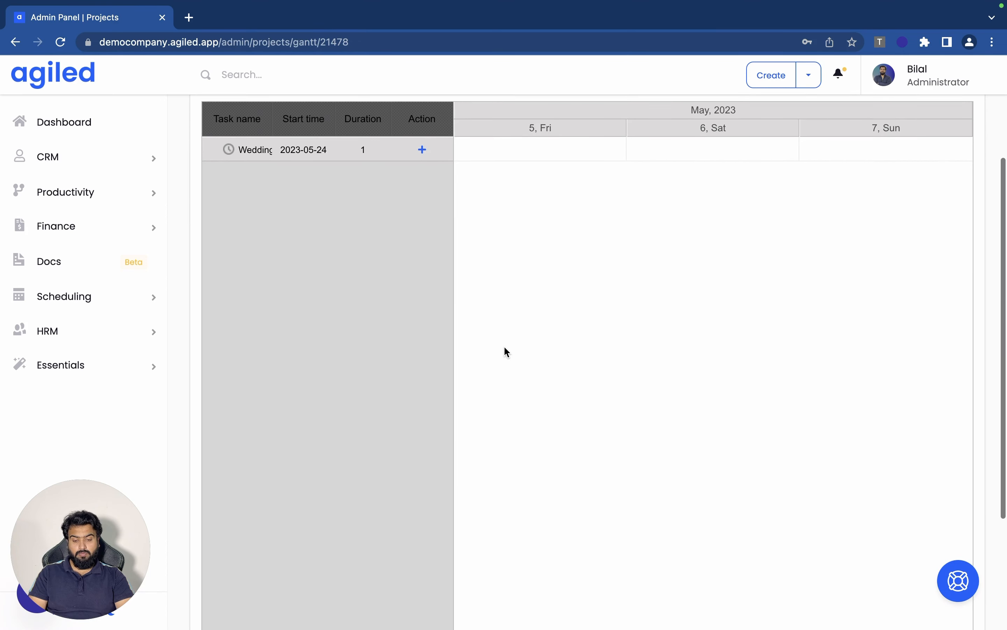
scroll(460, 465, "left", 5)
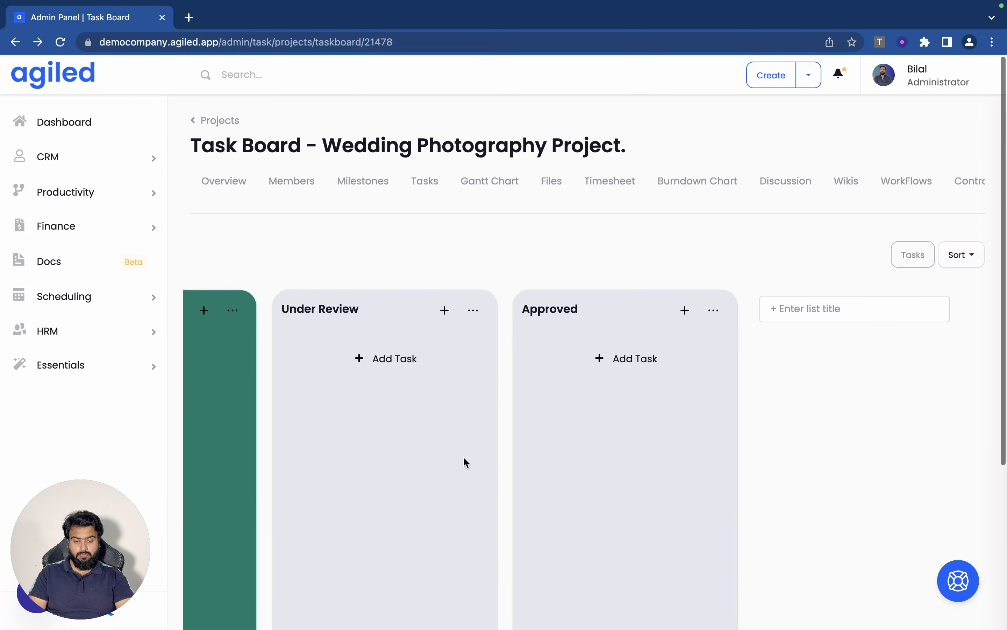
left_click(492, 188)
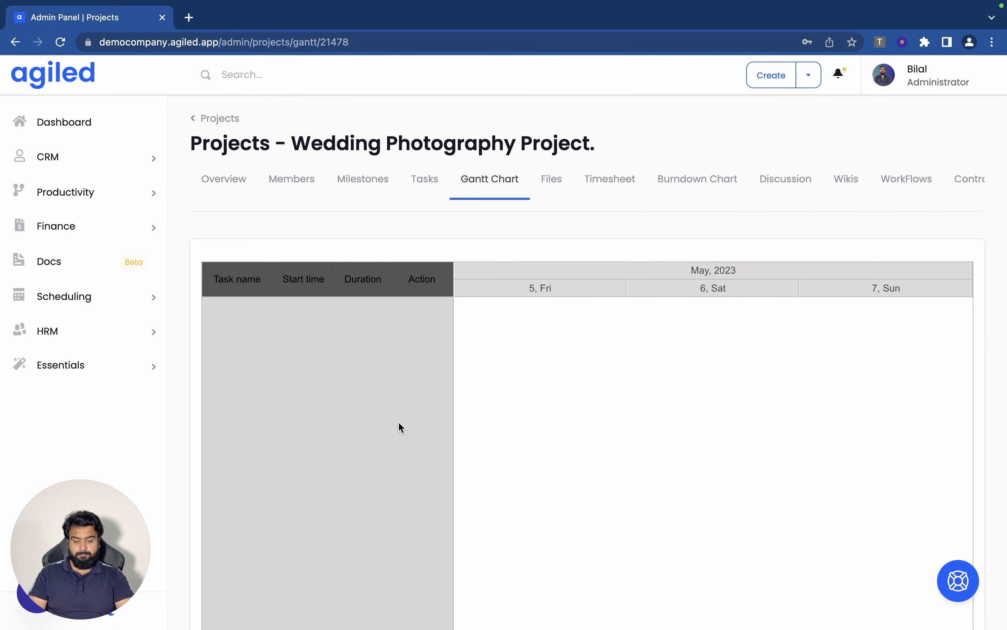
scroll(401, 428, "down", 3)
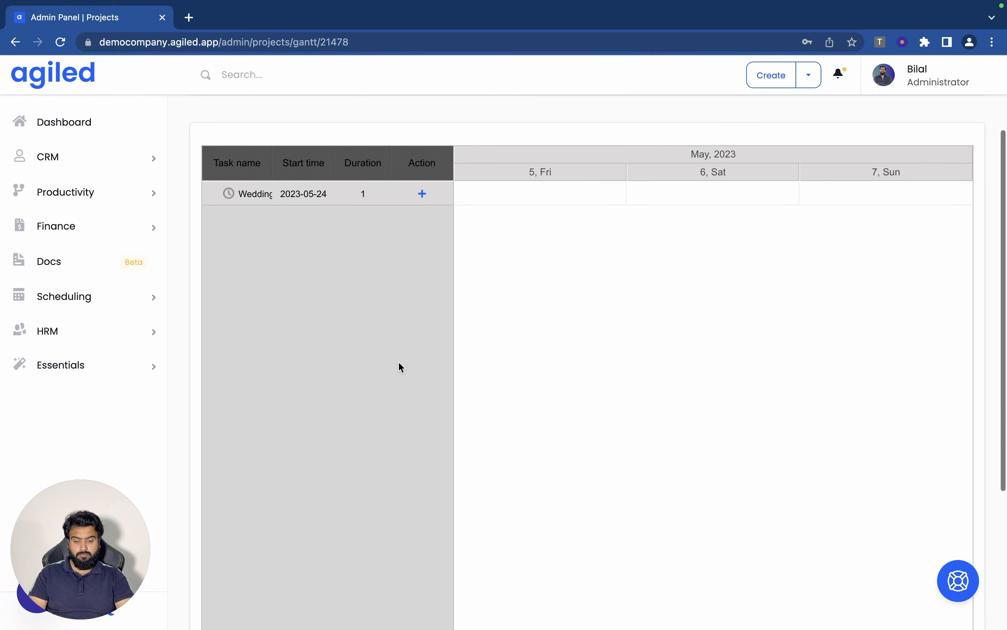
scroll(306, 197, "up", 1)
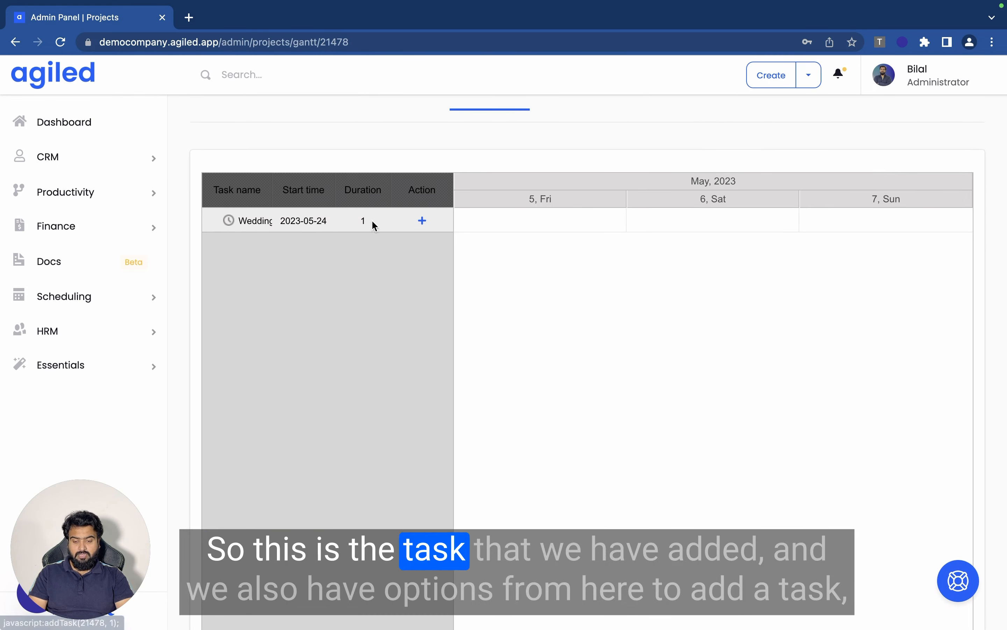
left_click(422, 221)
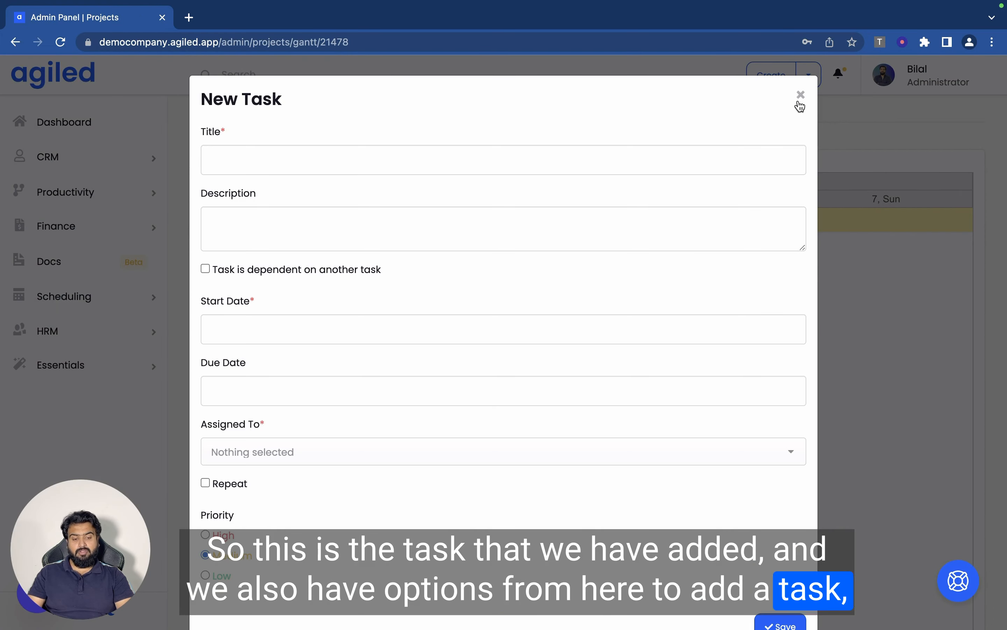
left_click(801, 95)
scroll(581, 323, "up", 3)
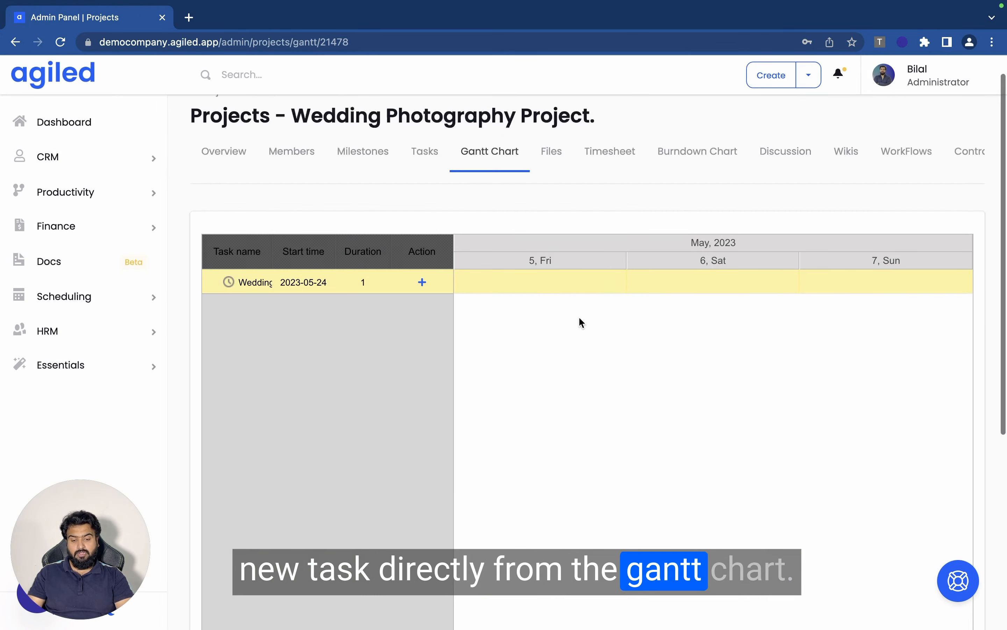
Step: Open the project's files, show the upload area, and submit an external https file link named "FIle LInk"
left_click(547, 185)
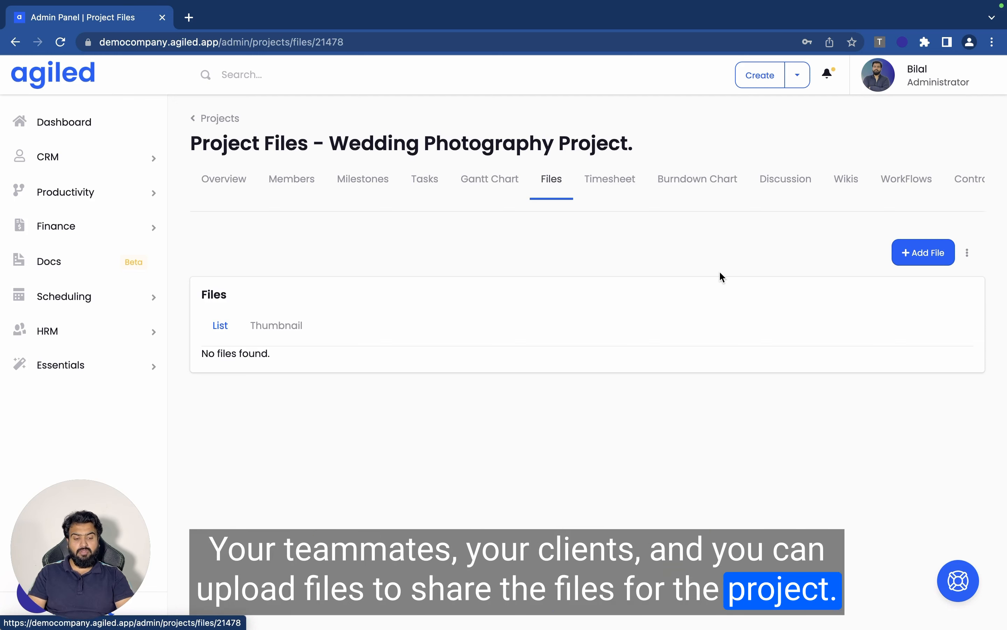
left_click(917, 256)
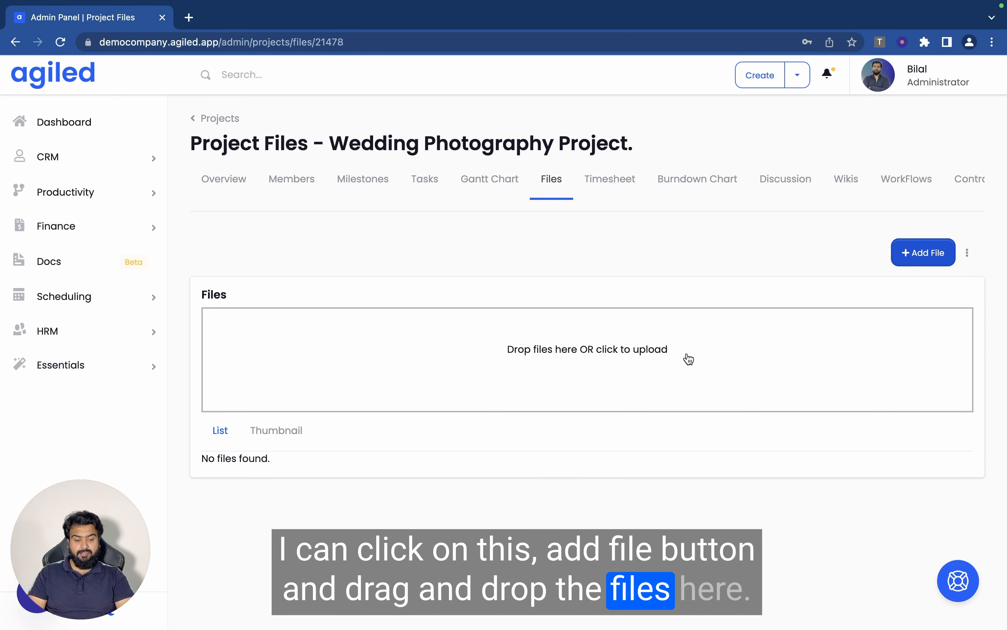
left_click(966, 254)
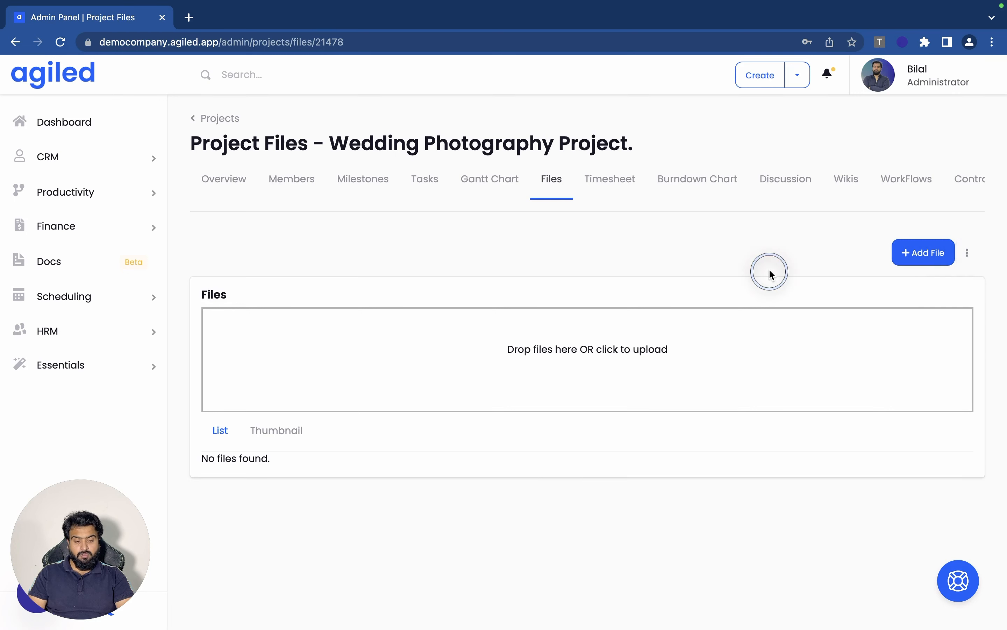
left_click(966, 254)
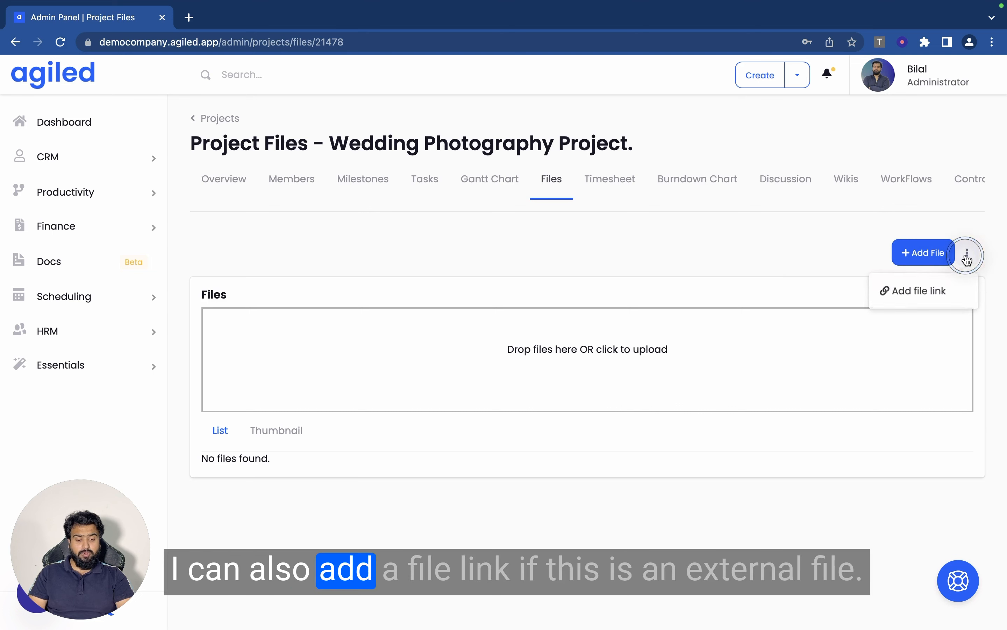
left_click(902, 293)
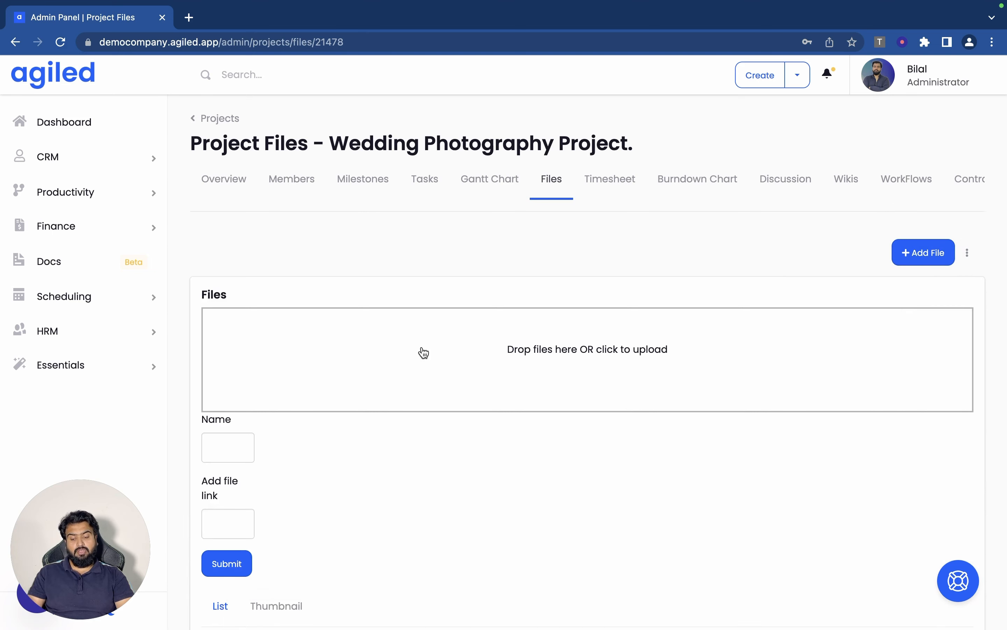
left_click(225, 459)
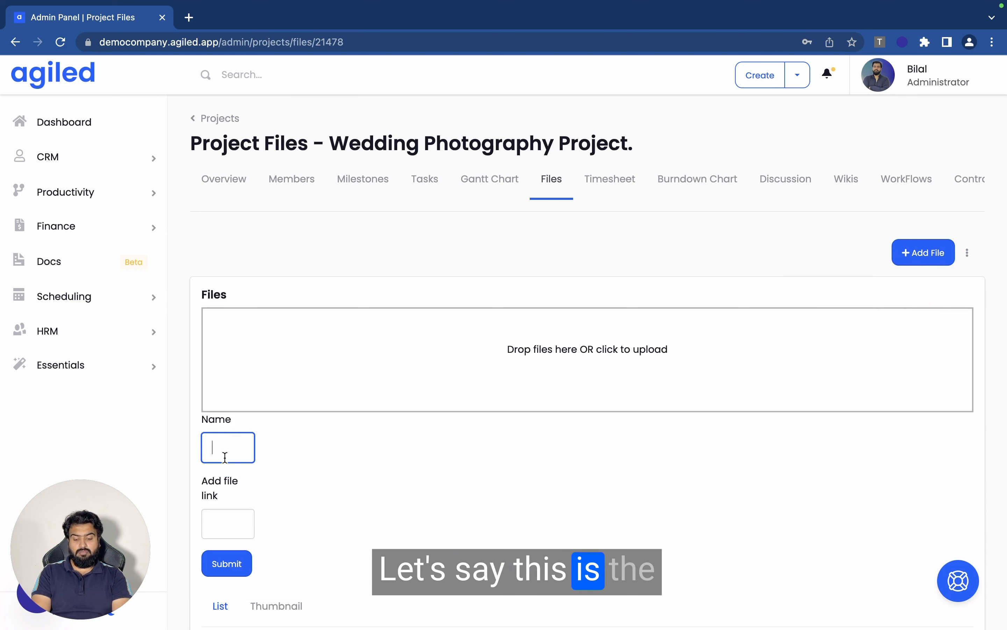
type("GOogl")
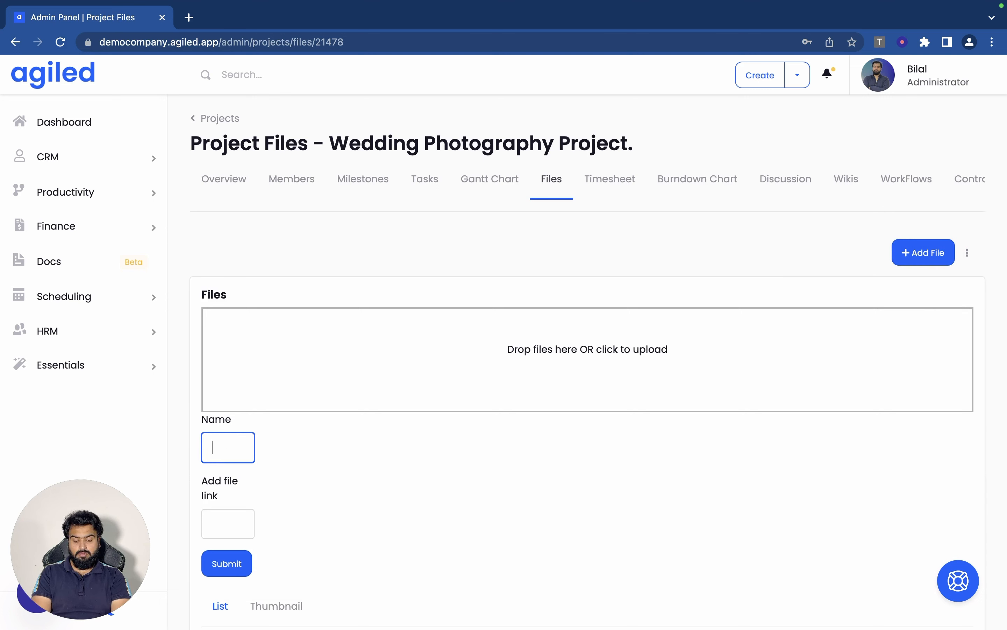
type("File Lin")
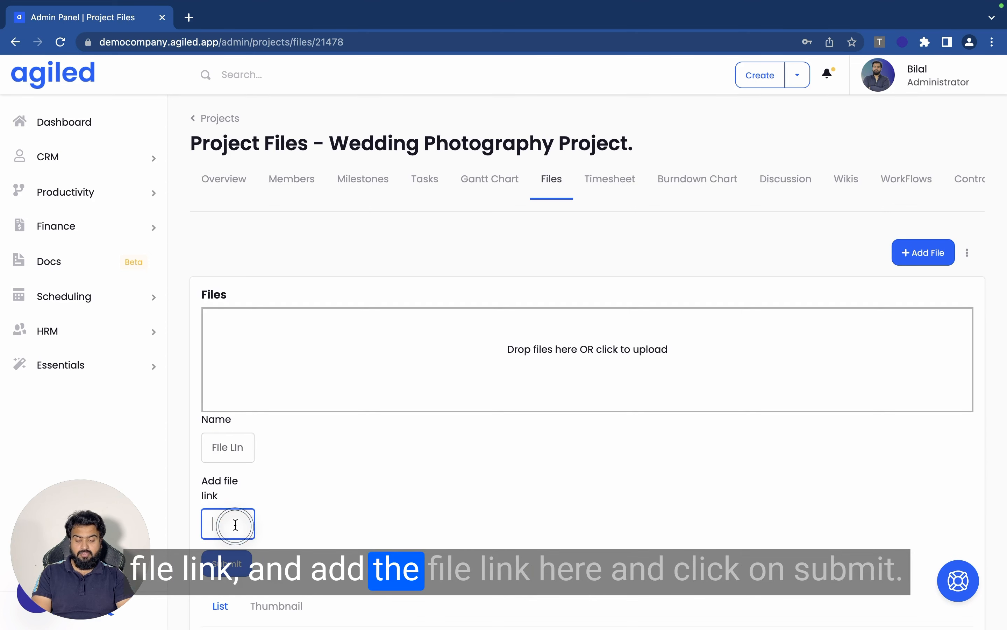
left_click(235, 524)
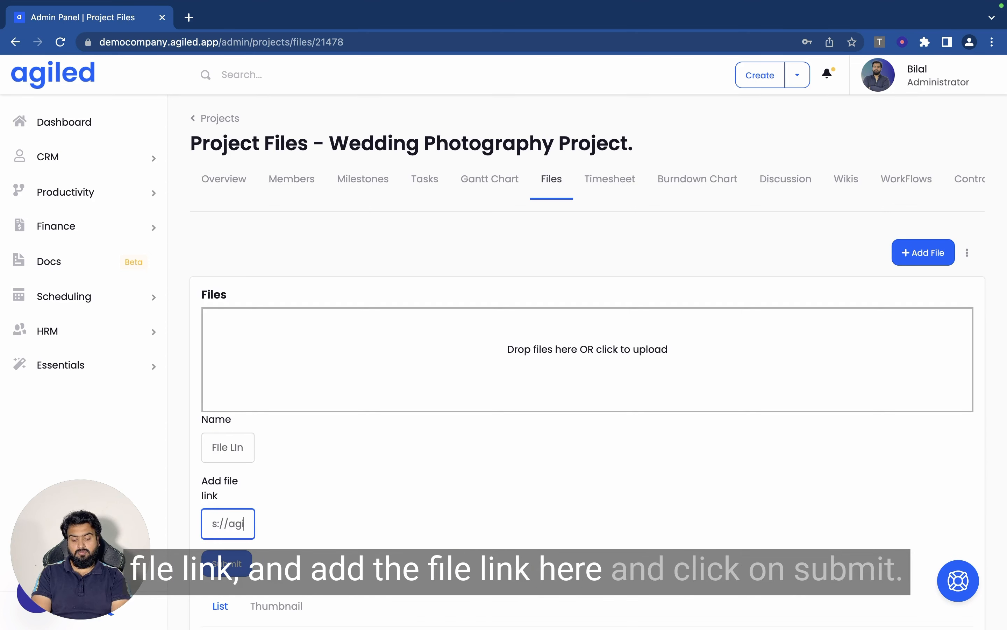
left_click(232, 568)
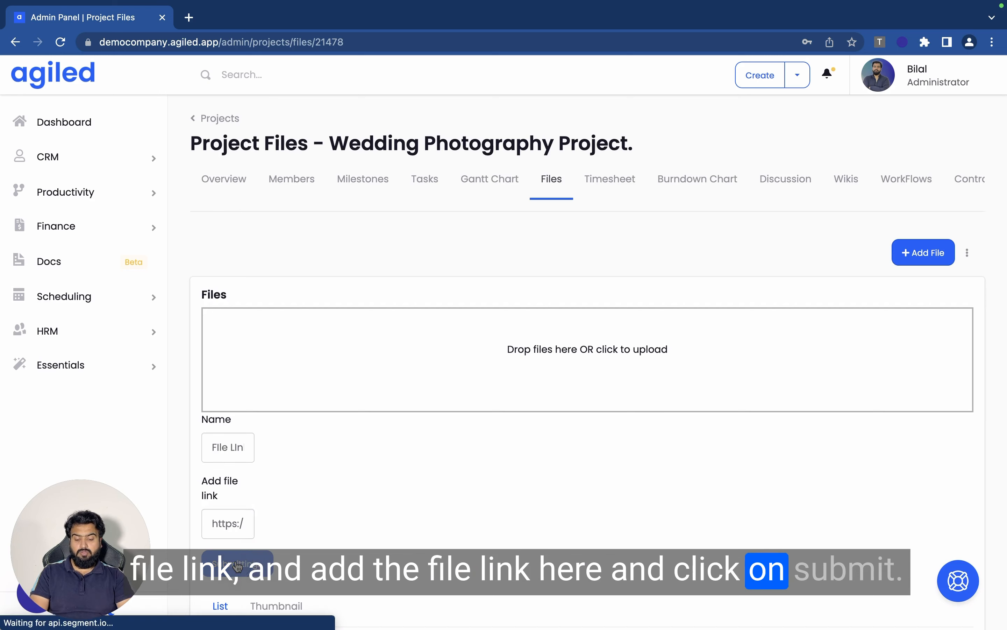
scroll(371, 459, "down", 3)
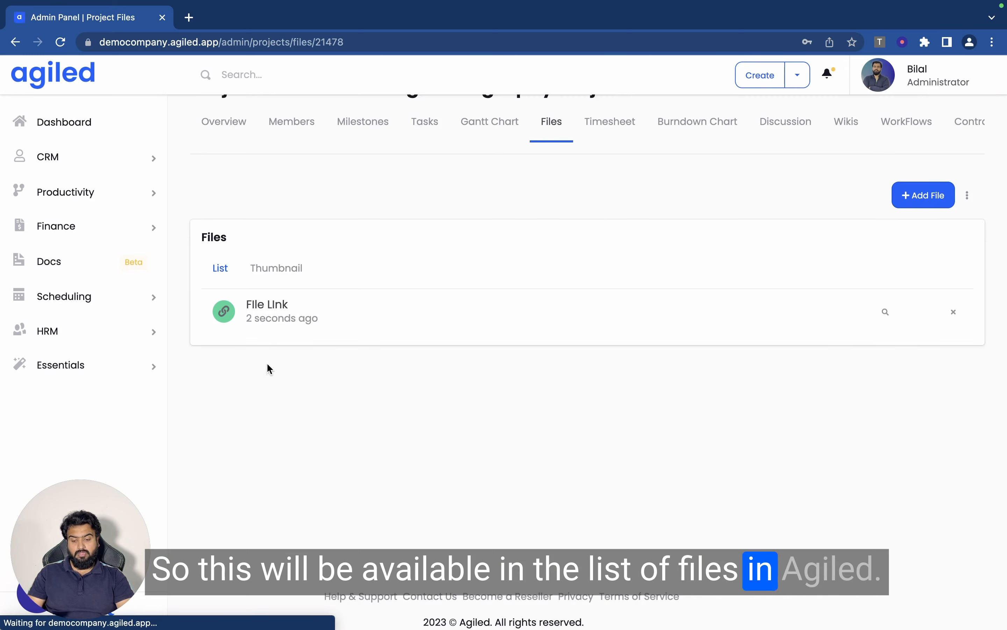
Step: Open the project's timesheets and examine the entry form, the time log table and the teammate choices
left_click(617, 184)
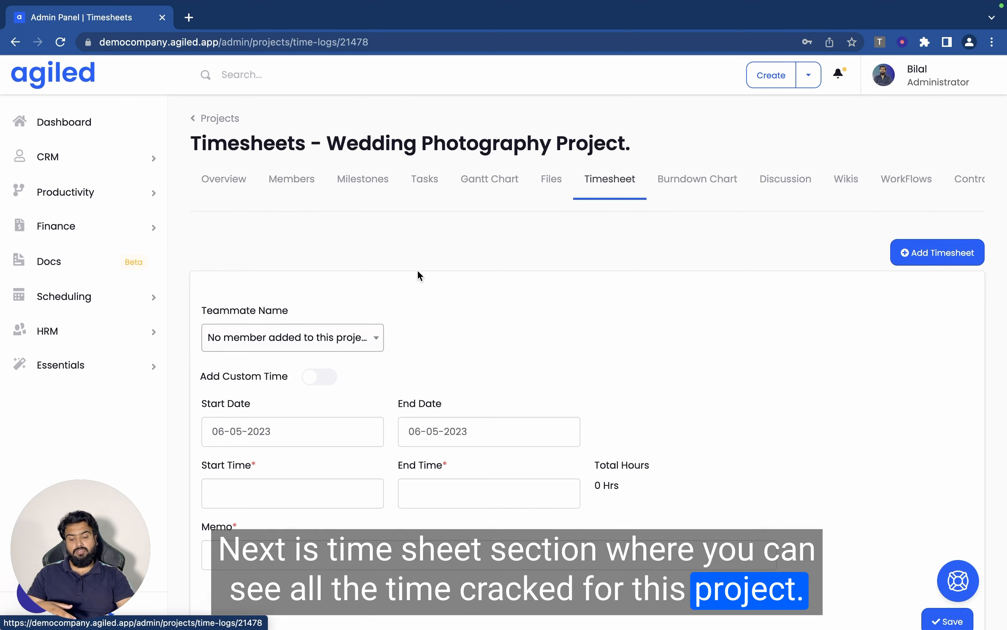
scroll(337, 336, "down", 3)
scroll(337, 336, "down", 1)
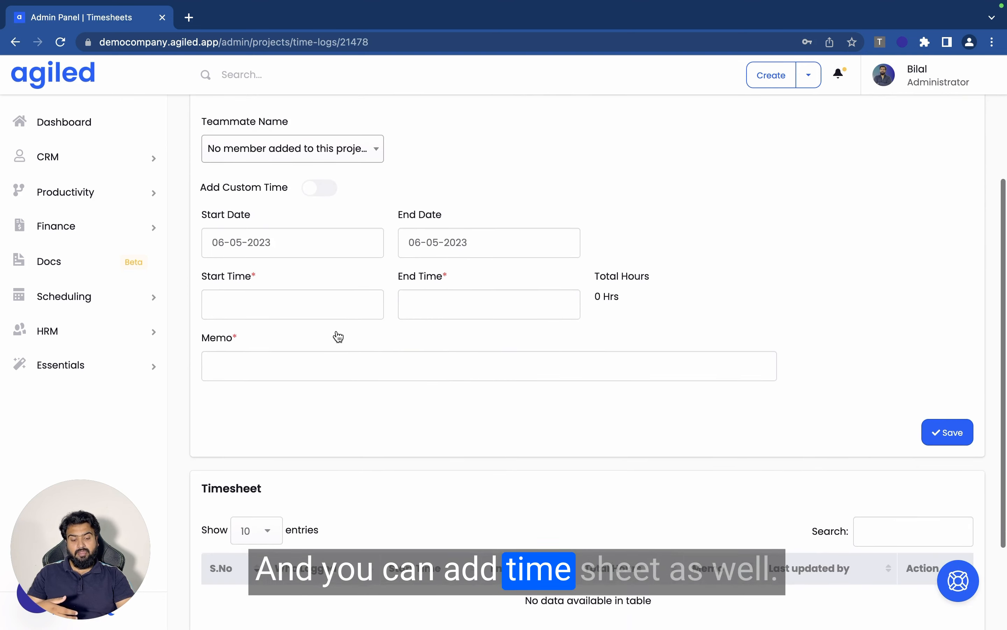
scroll(338, 336, "up", 3)
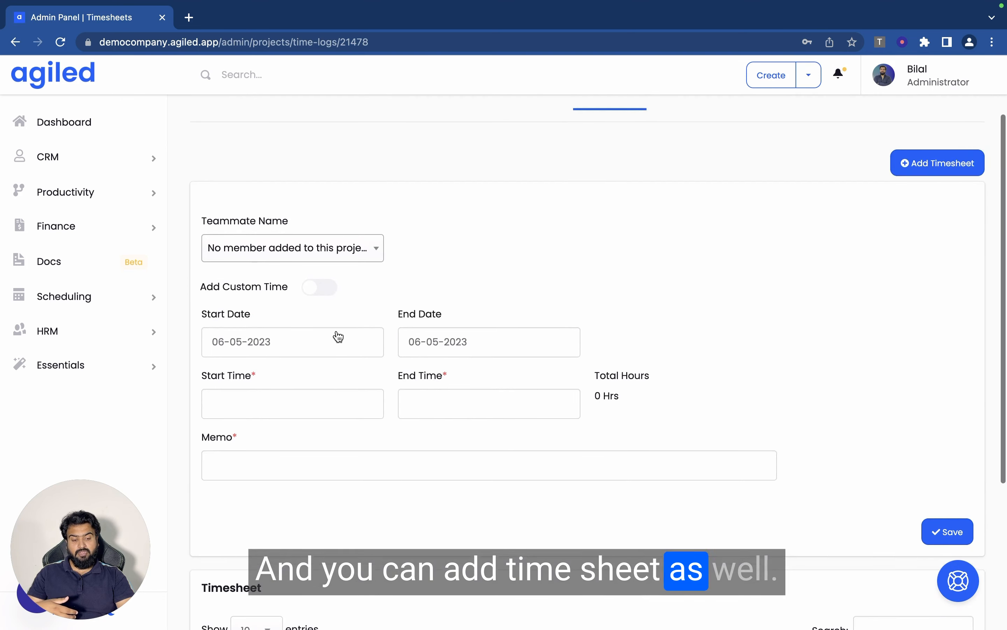
left_click(279, 241)
left_click(479, 214)
Step: Preview the timesheet form's custom time option, switch it back off, and check the start date calendar without changing the date
scroll(479, 214, "down", 4)
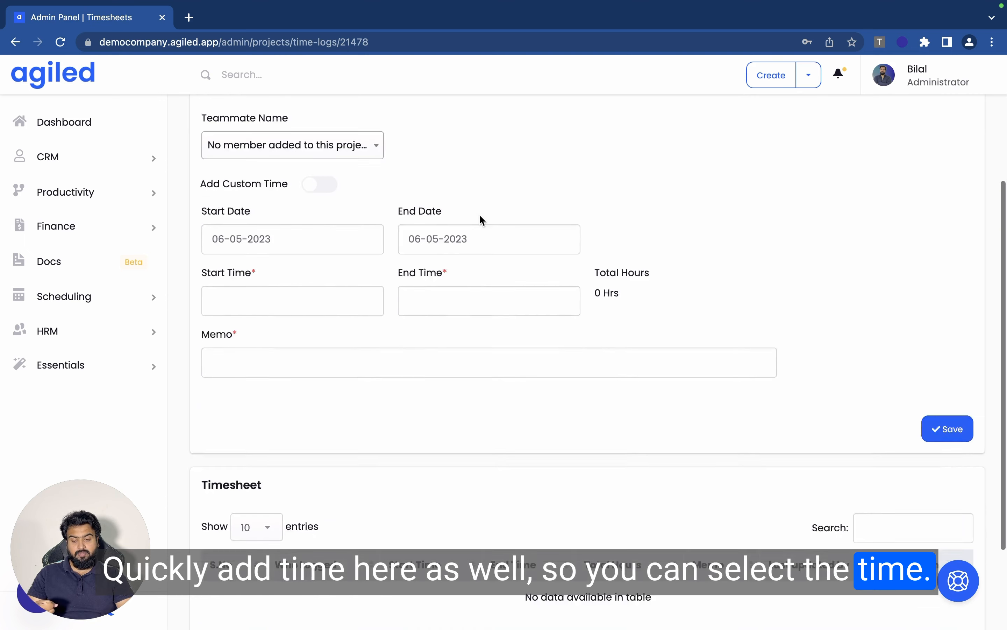
left_click(316, 126)
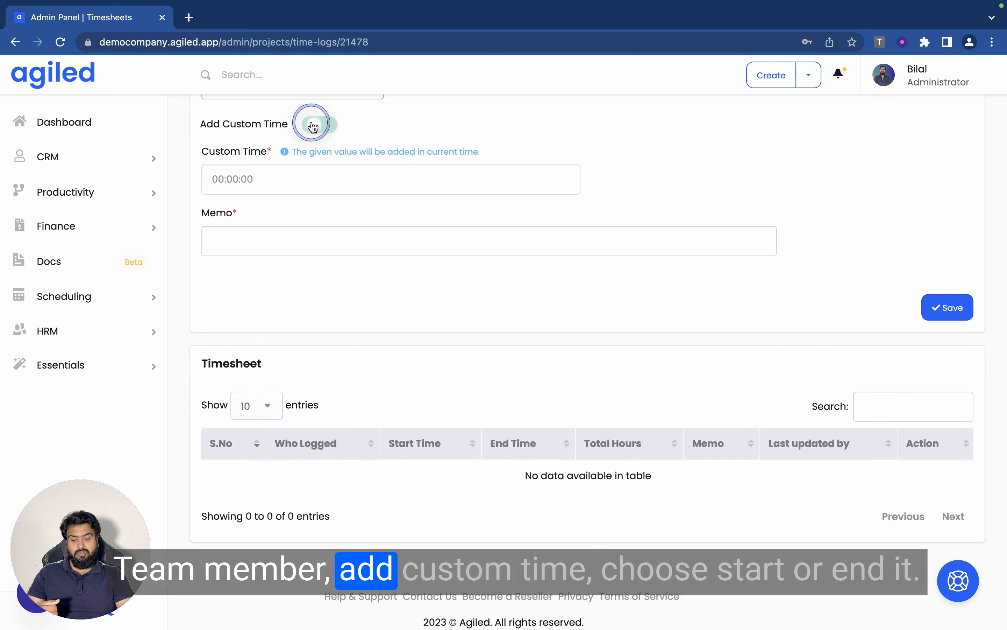
left_click(310, 127)
left_click(243, 165)
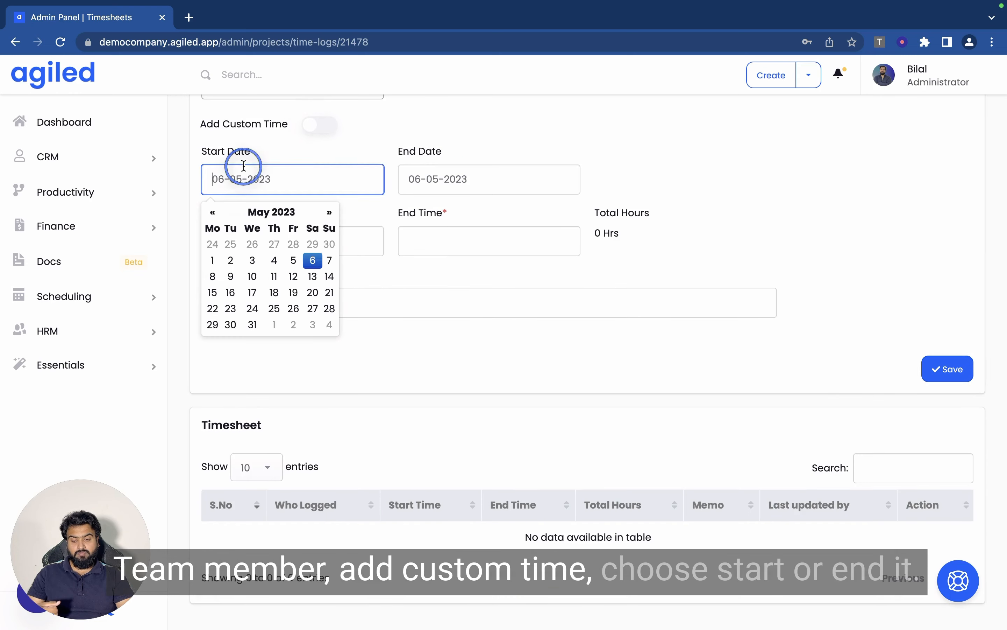
left_click(331, 151)
Step: Set the timesheet entry's start and end times to 12:00 PM, leave the memo blank, and review the form and log table without saving
left_click(311, 247)
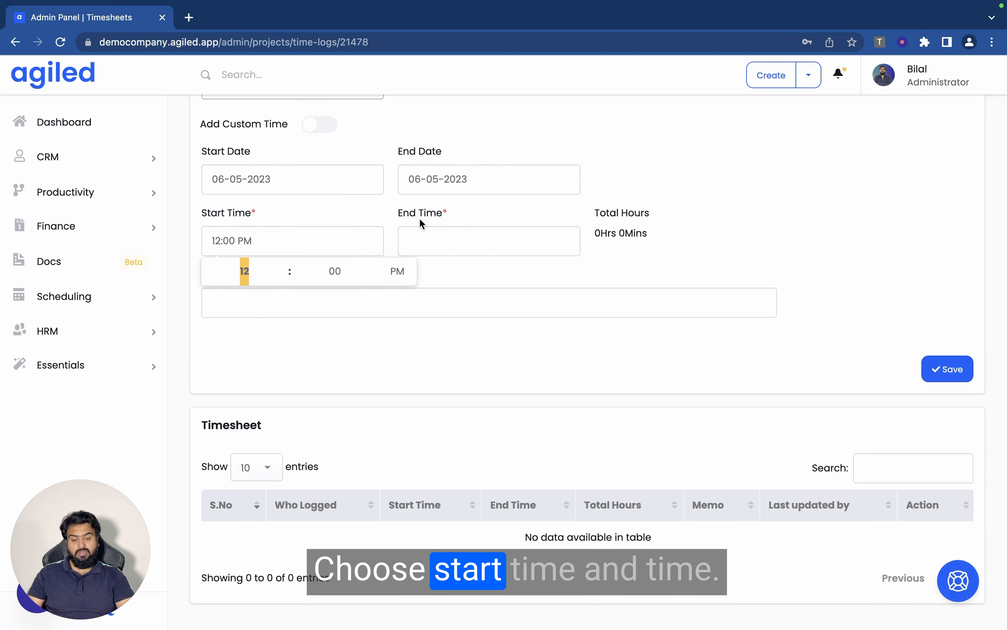
left_click(446, 240)
left_click(299, 301)
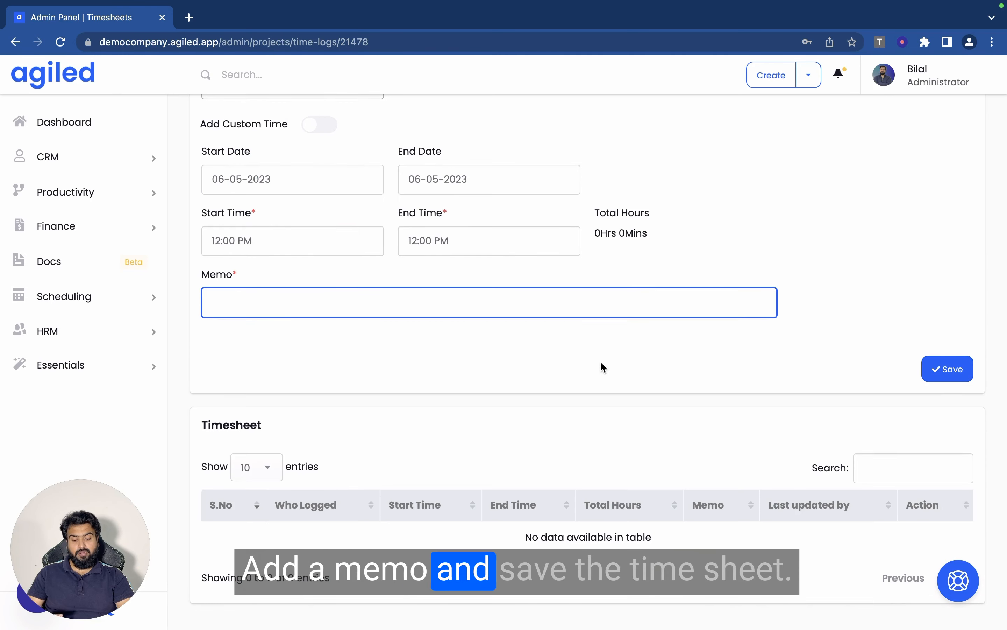
scroll(600, 366, "down", 2)
scroll(607, 362, "up", 7)
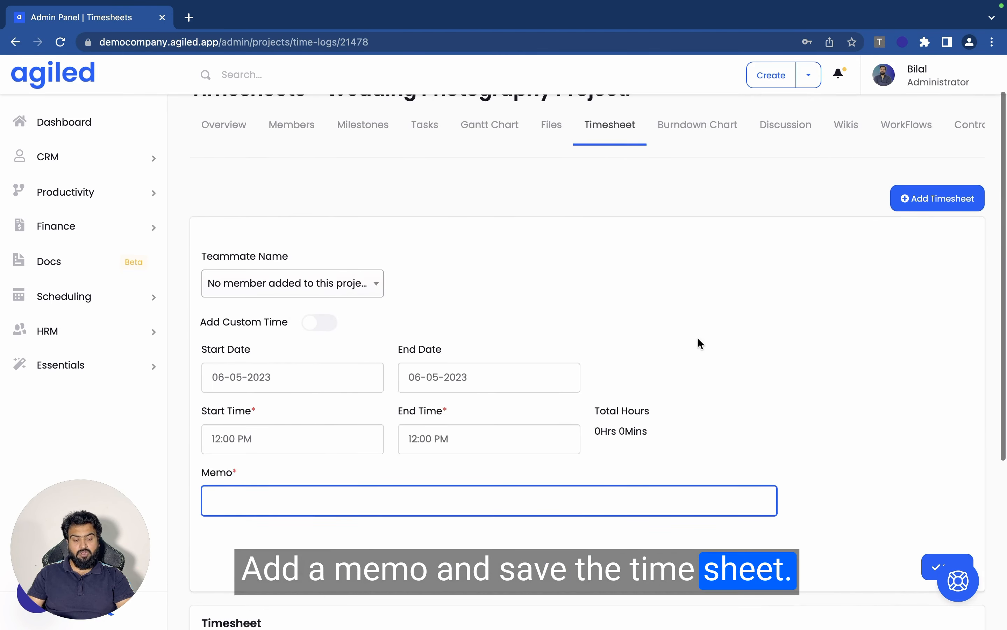
scroll(663, 267, "down", 2)
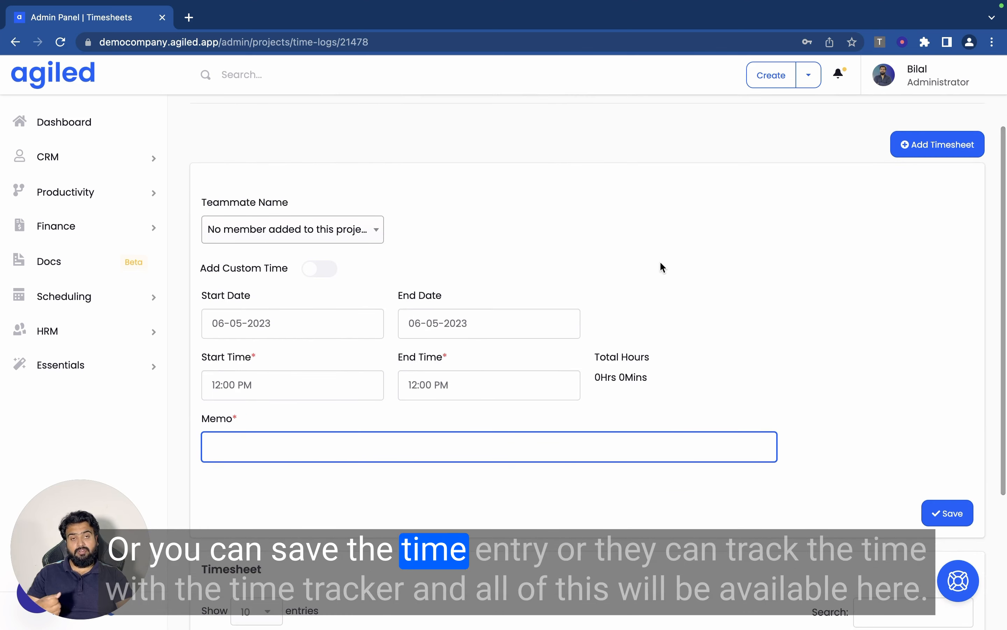
scroll(664, 416, "down", 5)
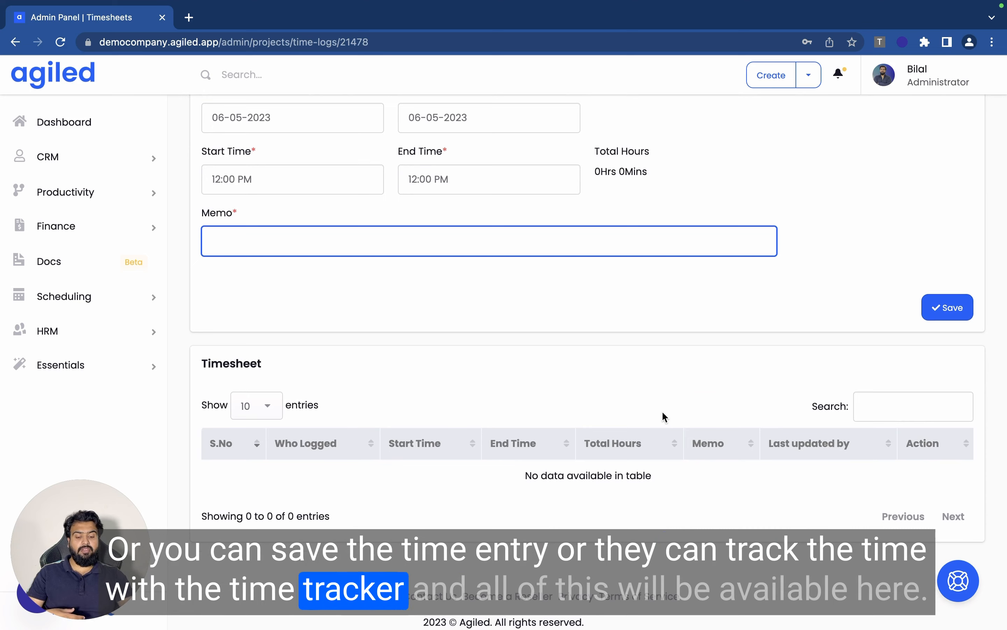
scroll(664, 417, "up", 8)
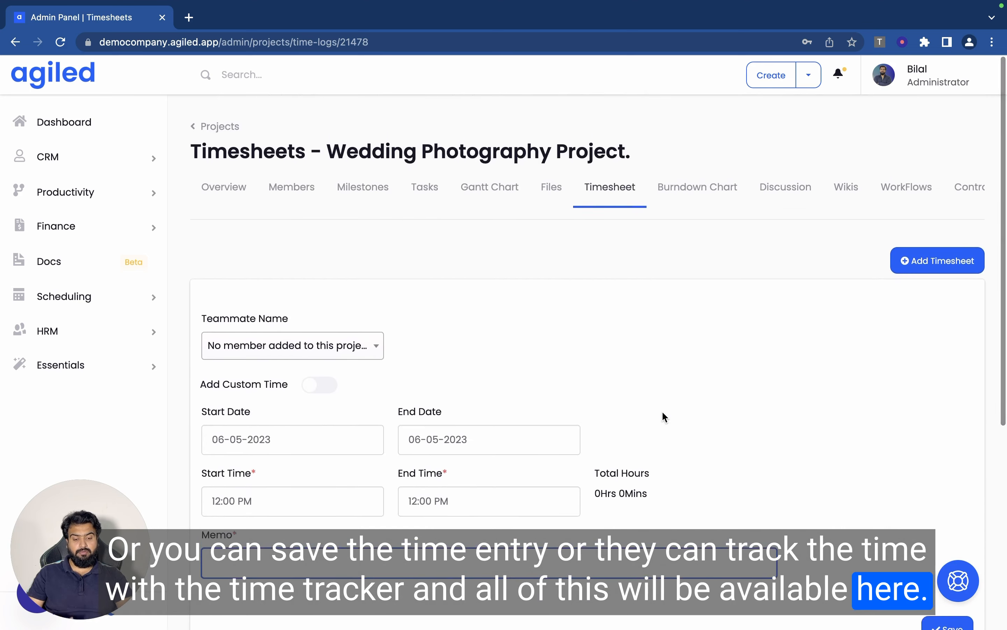
Step: Create a project discussion titled "Location For The Project" in the Normal Discussion category with the text "This is discussion about location.", and open it
left_click(681, 184)
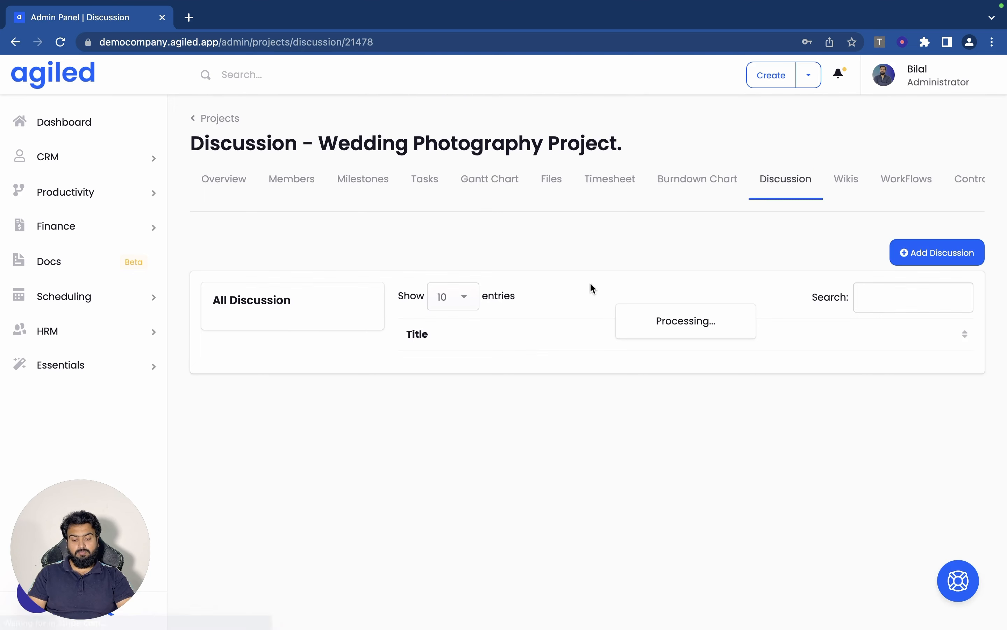
scroll(591, 284, "down", 3)
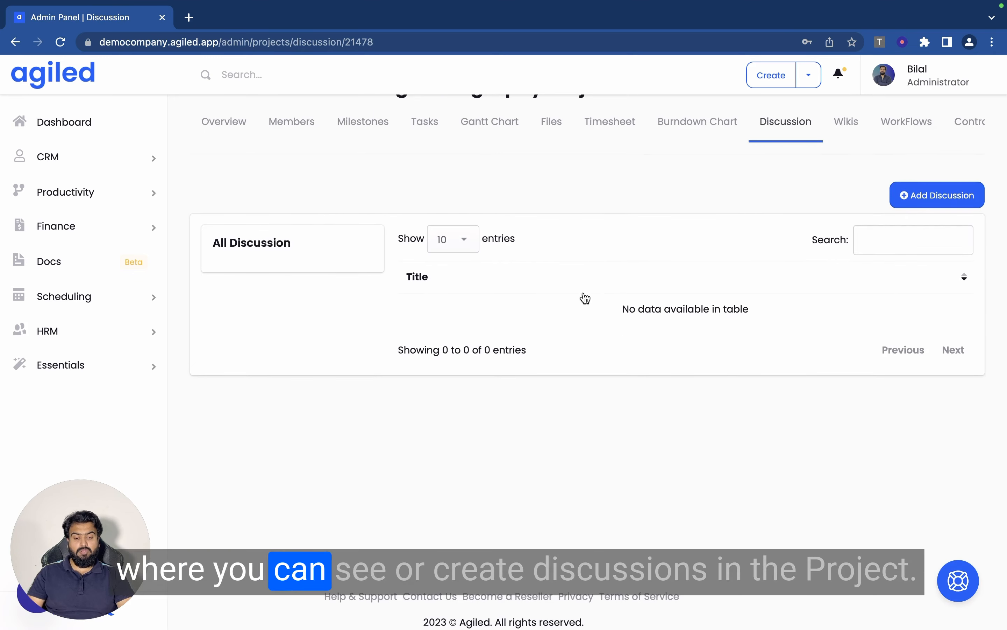
left_click(918, 201)
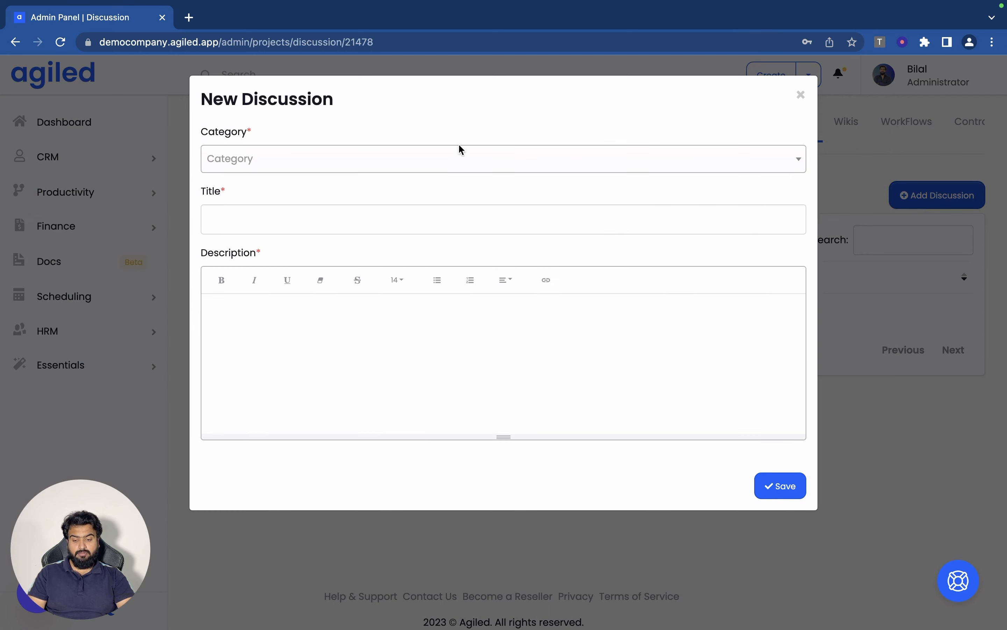
left_click(444, 161)
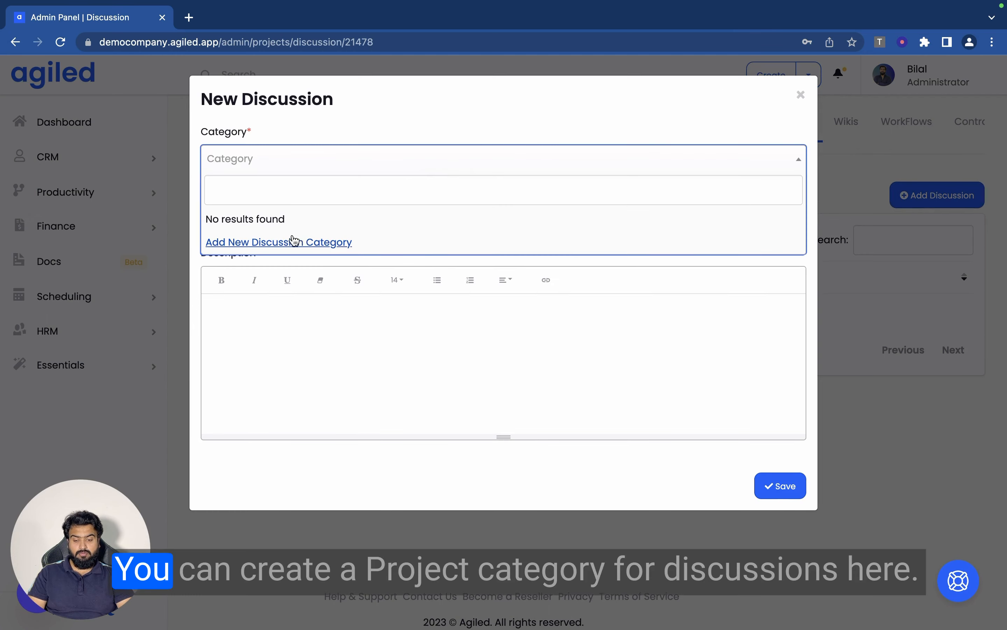
left_click(280, 244)
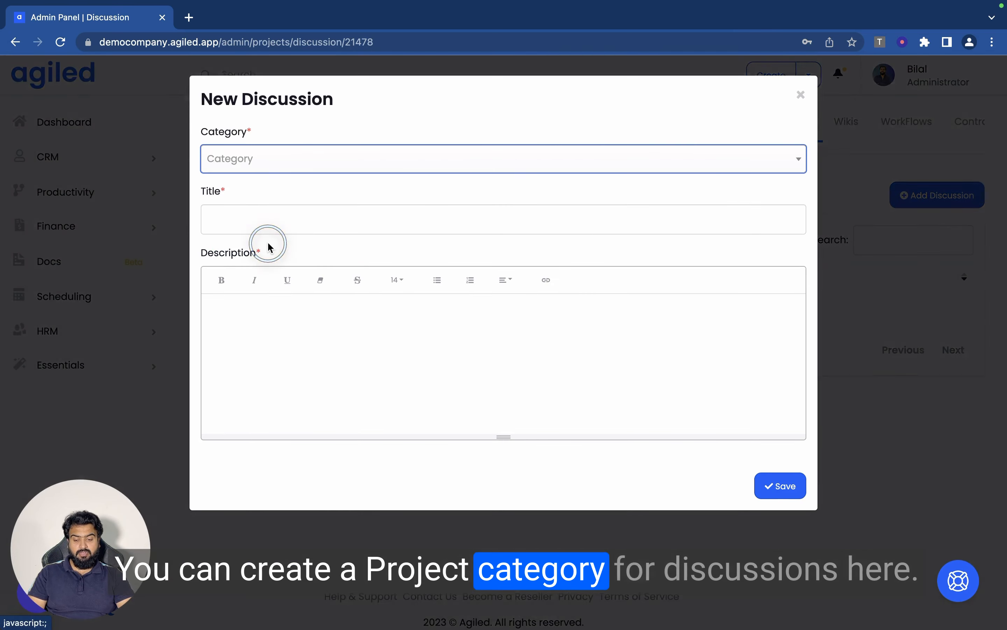
left_click(258, 231)
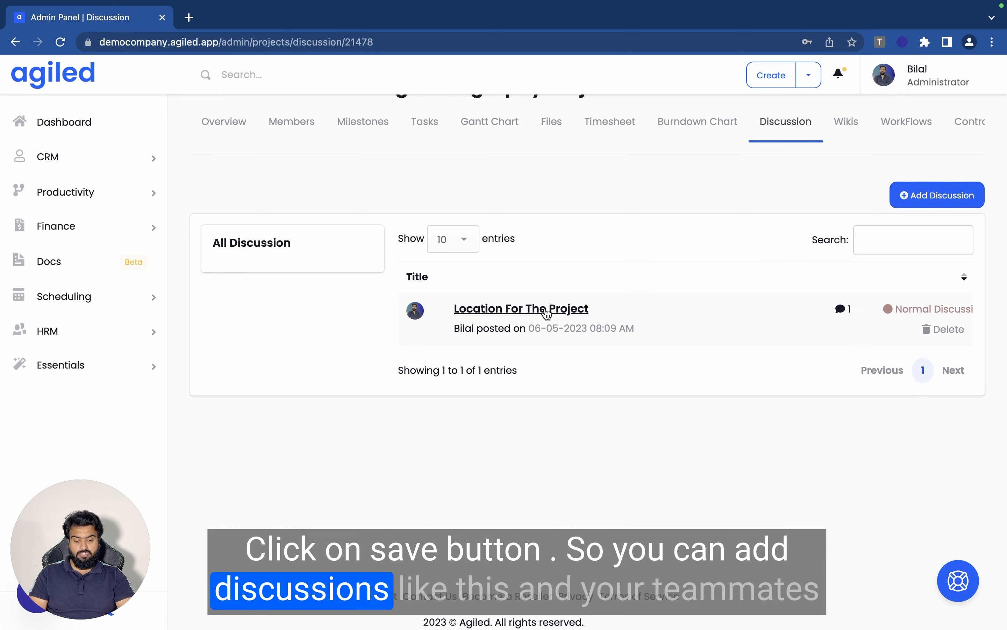
left_click(547, 312)
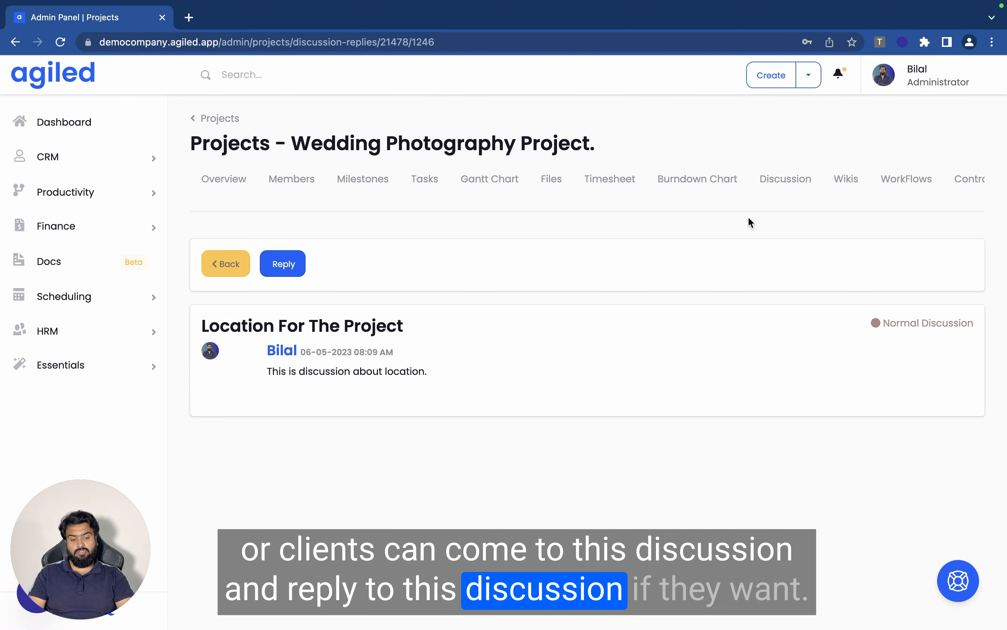
Step: Add the existing "New Workflow." to the project's workflows and pause it
left_click(843, 180)
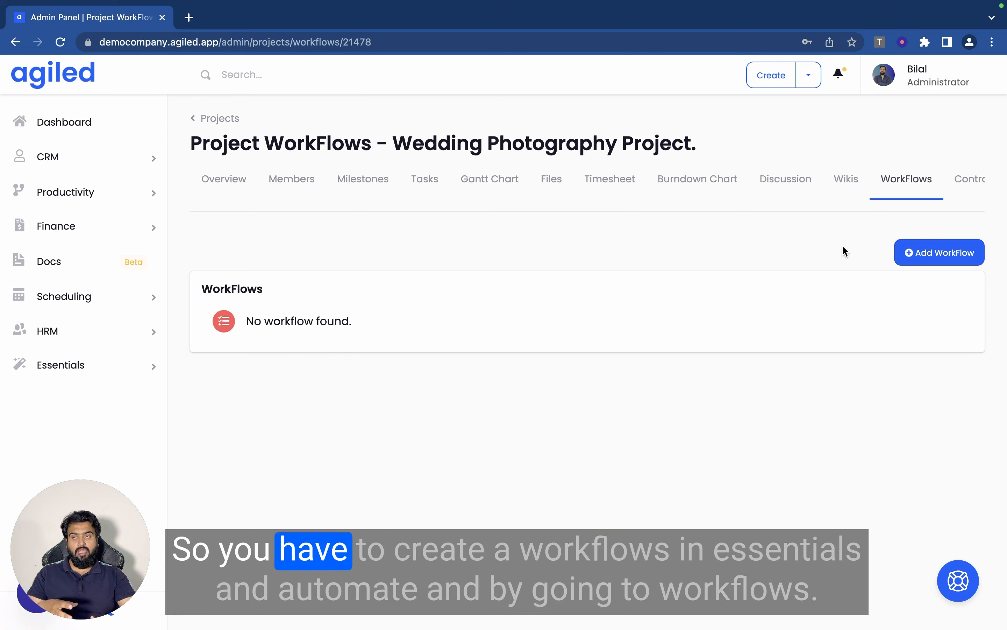
left_click(132, 374)
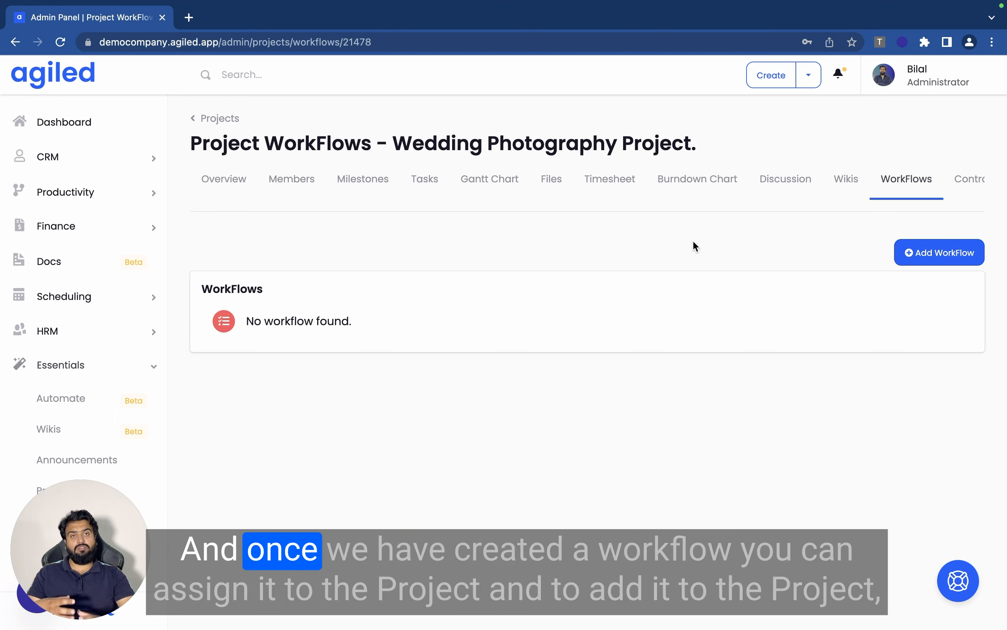
left_click(915, 253)
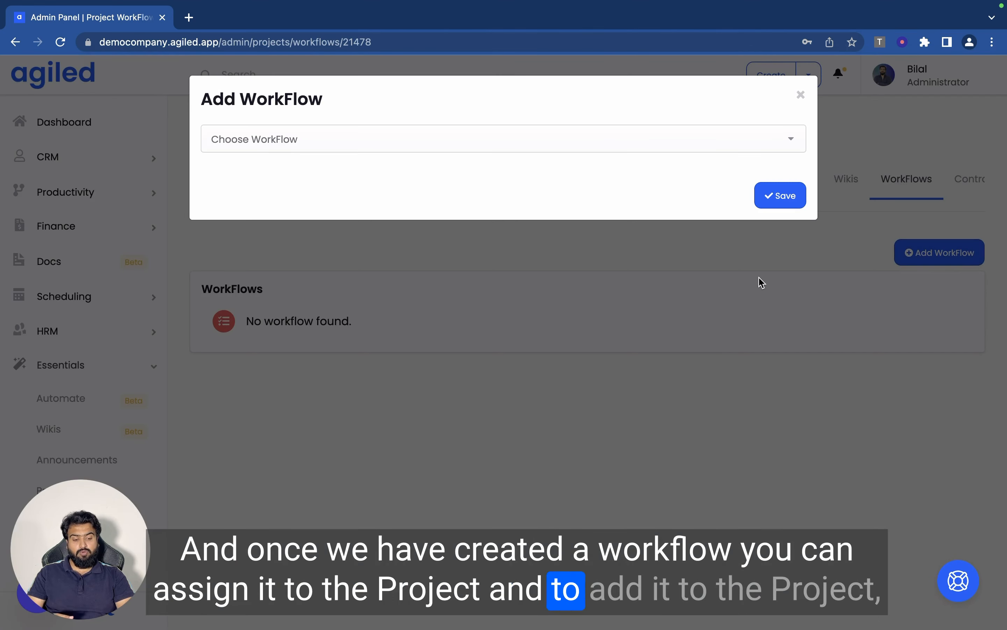
left_click(595, 140)
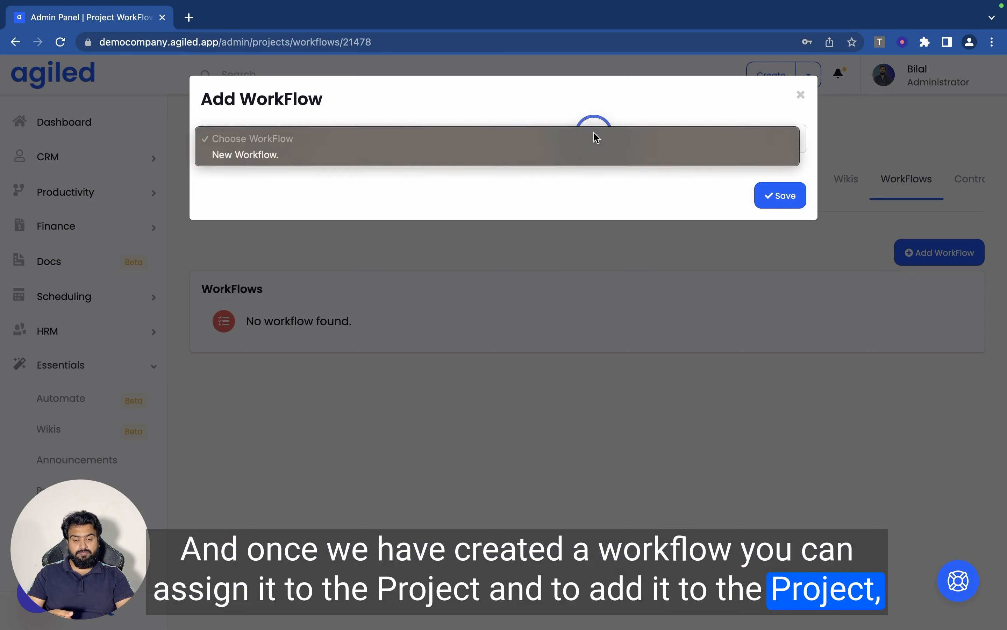
left_click(405, 156)
left_click(784, 194)
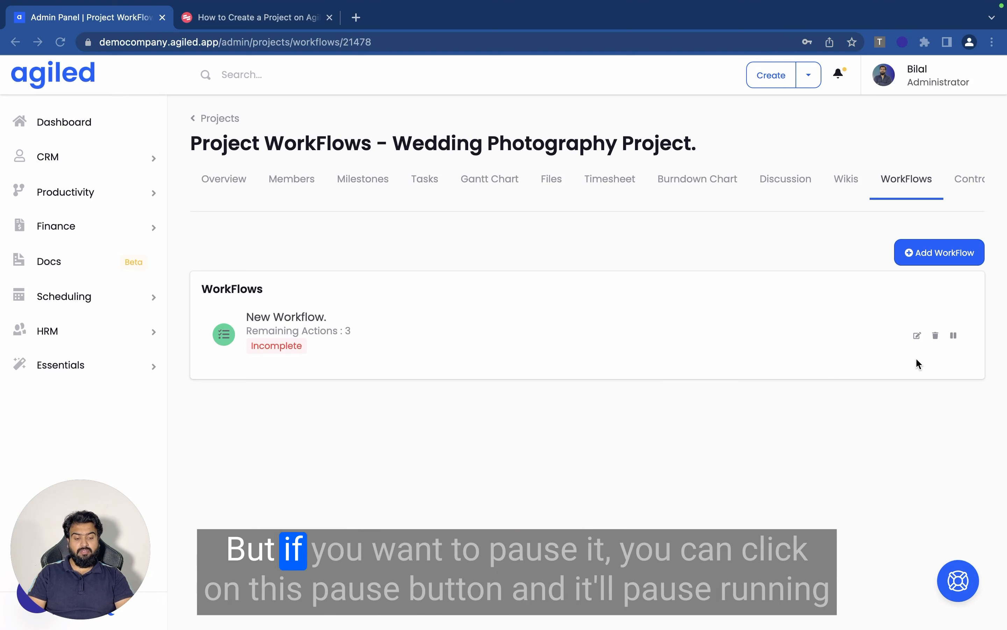
left_click(954, 336)
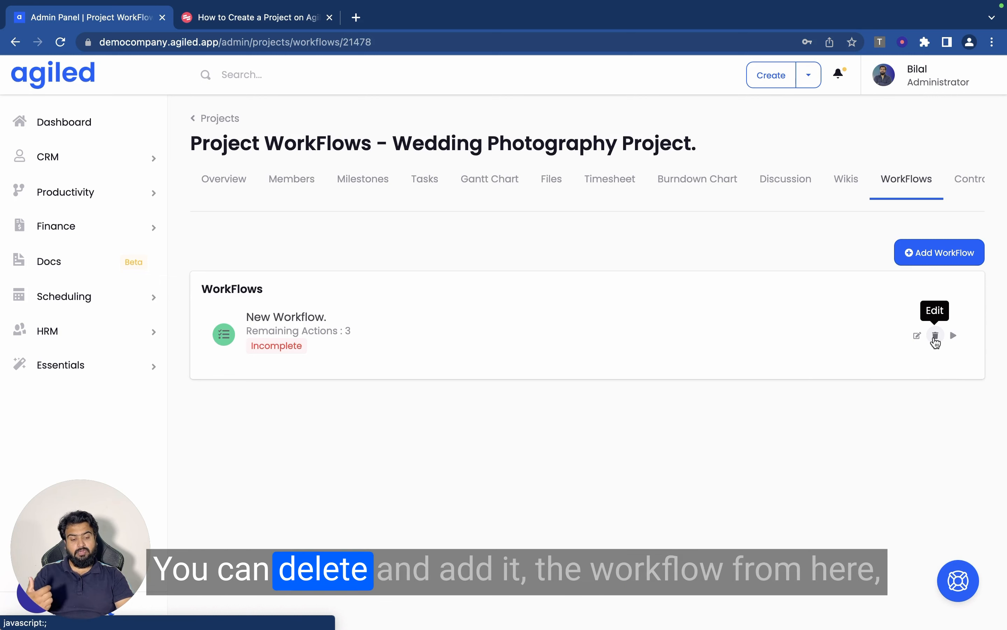
Step: Open the added workflow to examine its actions, triggers and statuses, and return to the project
scroll(829, 193, "right", 3)
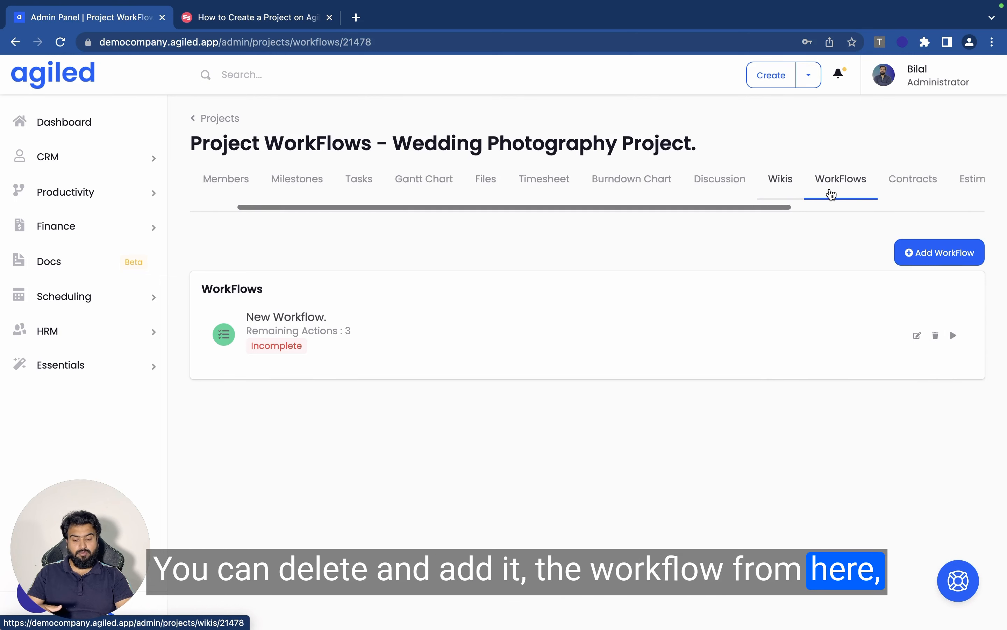
scroll(832, 196, "right", 2)
left_click(305, 320)
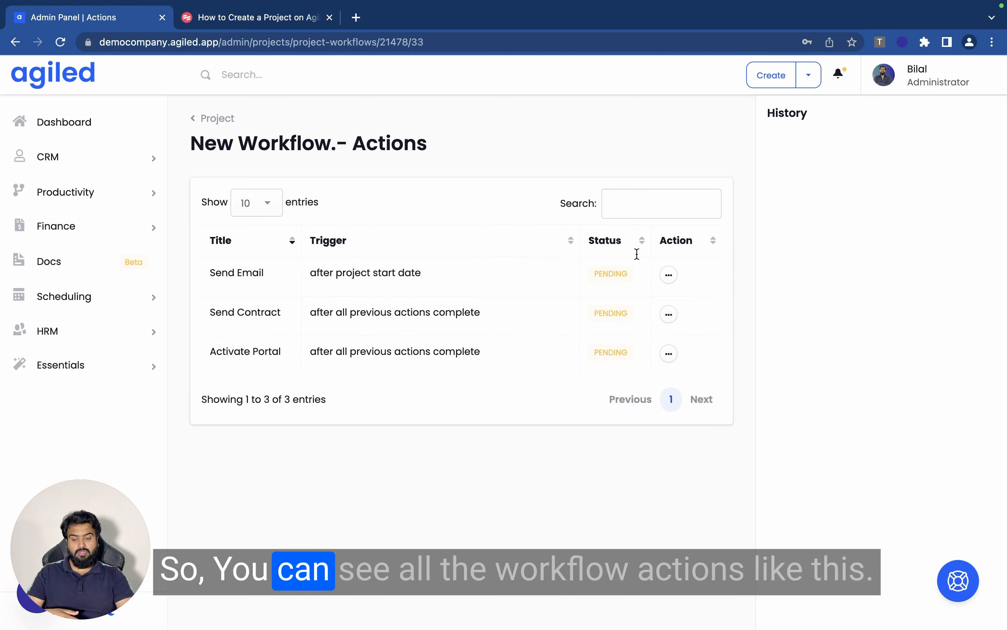
left_click(23, 48)
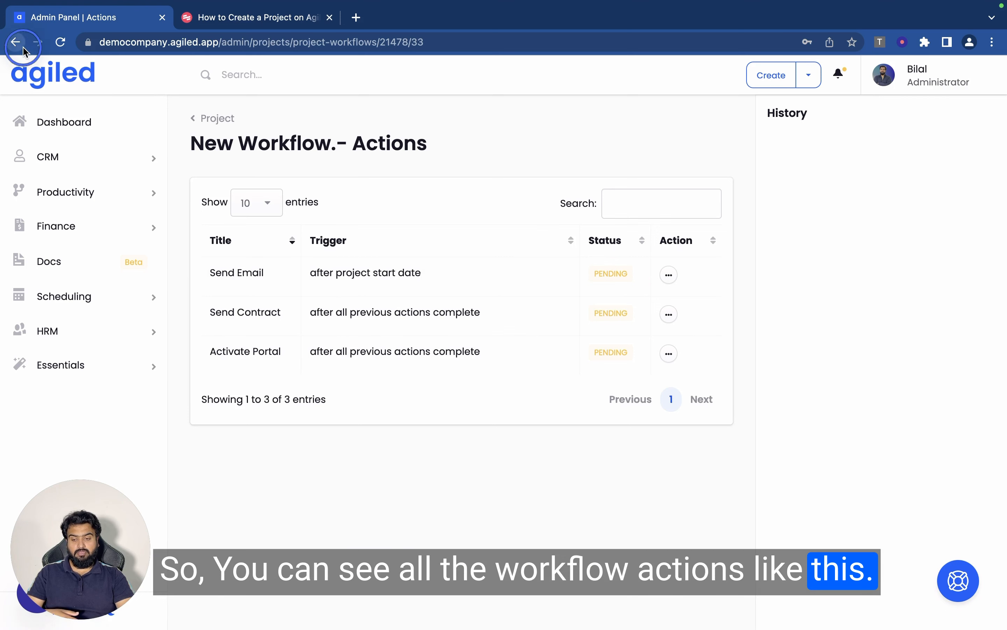
Step: View the project's contracts and estimates, and check the choices for adding an estimate without adding one
left_click(647, 186)
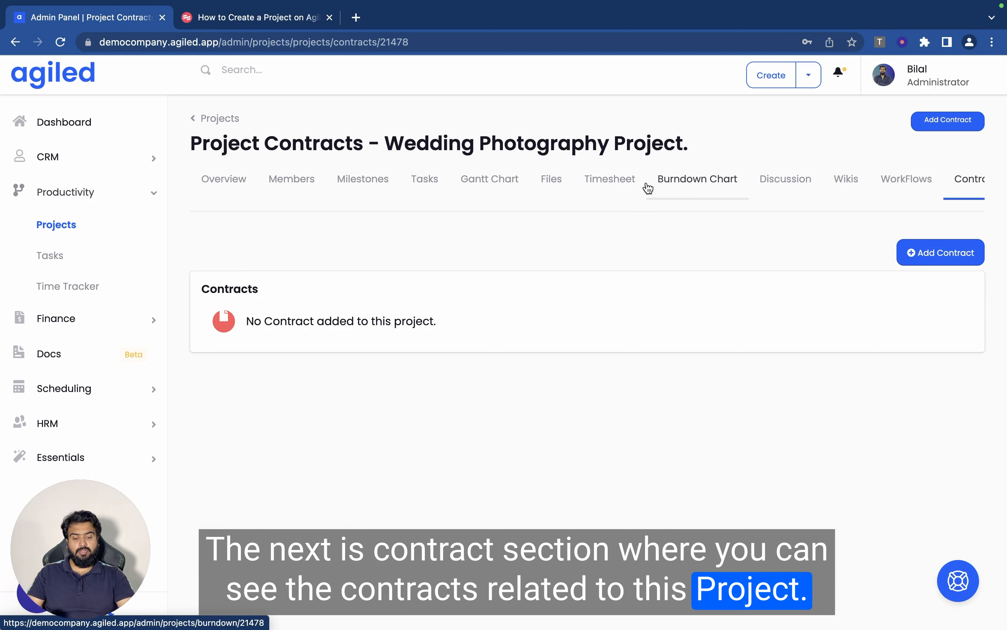
scroll(696, 200, "right", 1)
scroll(696, 200, "right", 6)
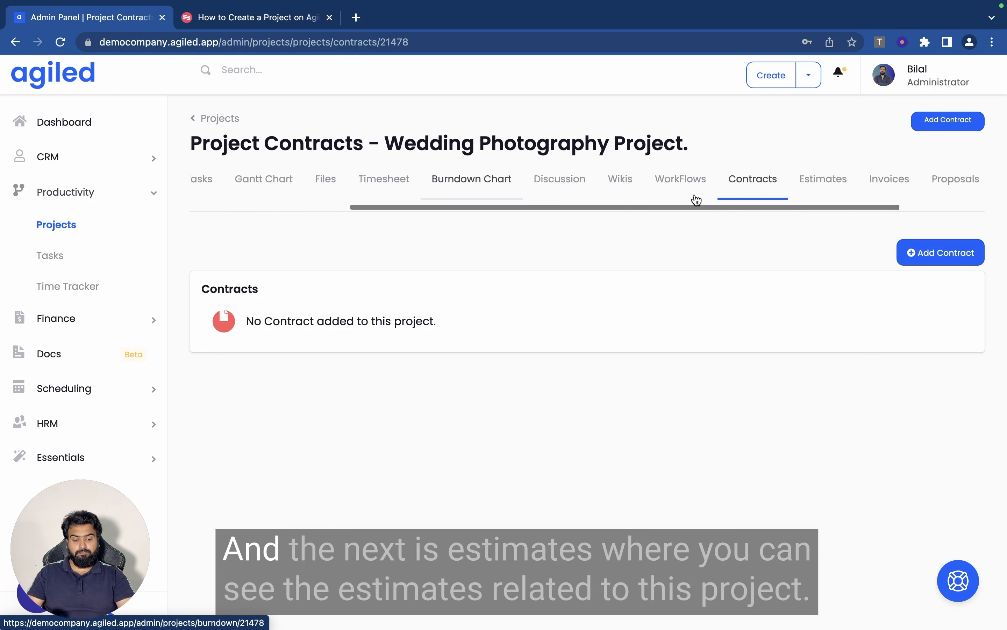
left_click(697, 180)
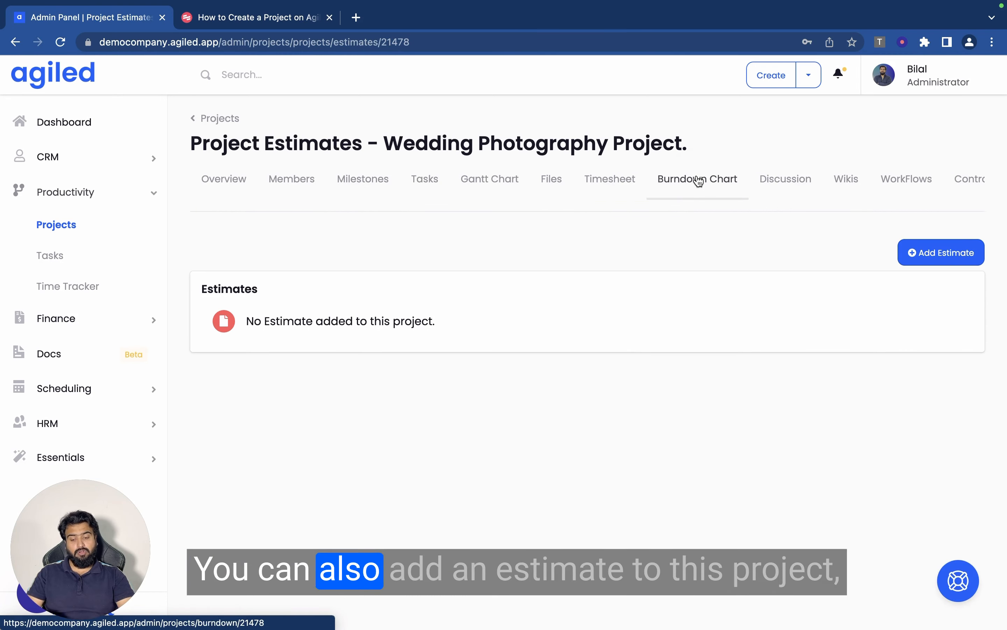
left_click(953, 251)
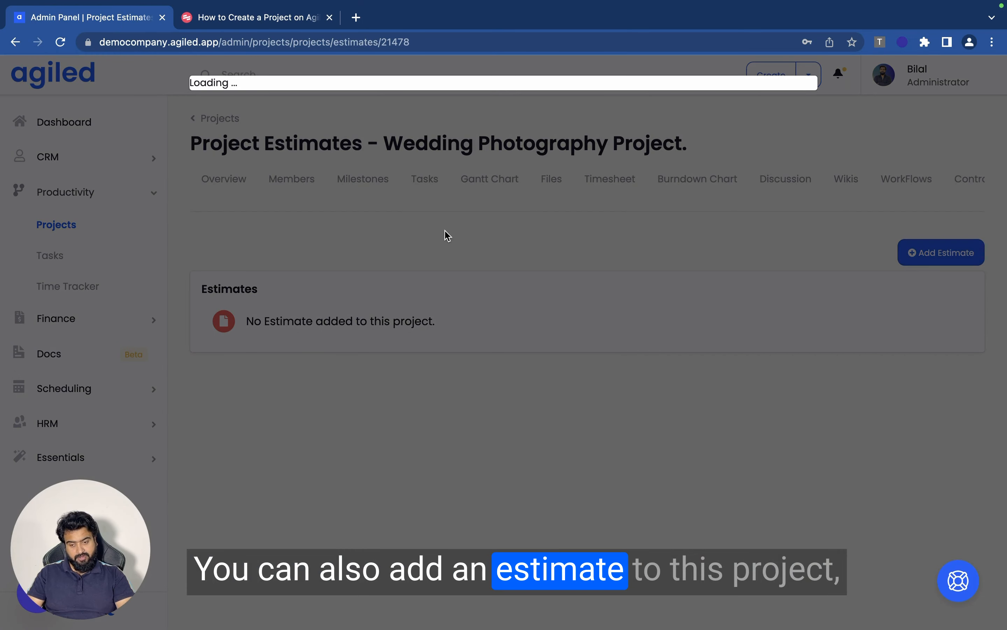
left_click(288, 138)
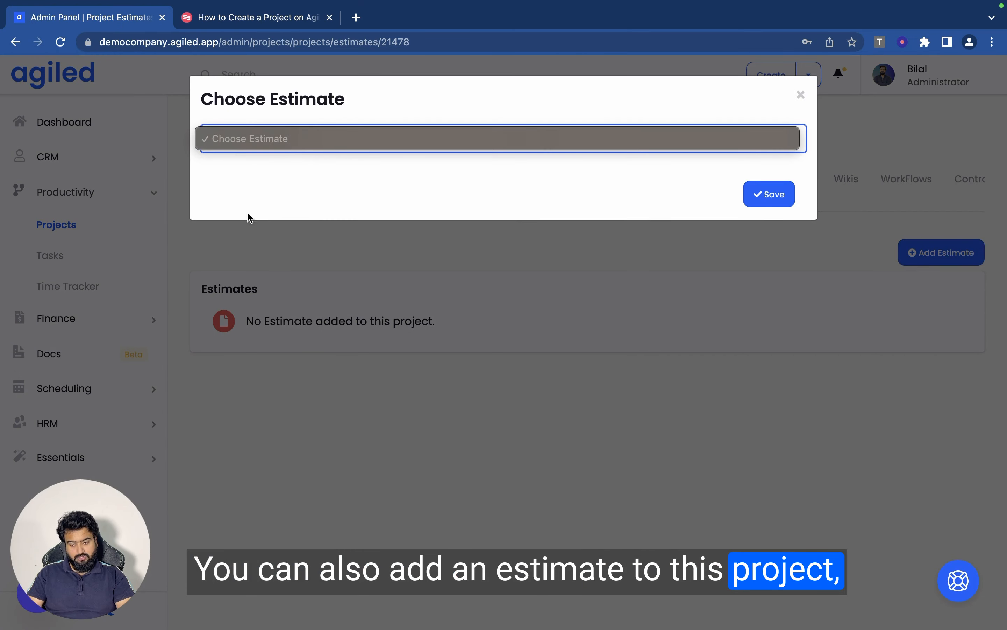
left_click(274, 179)
left_click(799, 96)
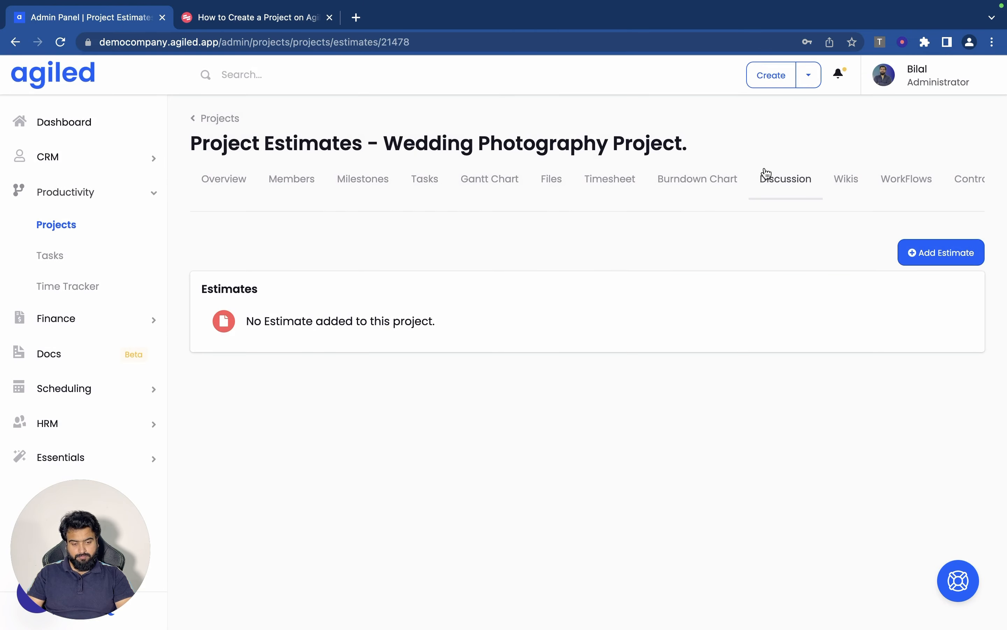
Step: Open the project's invoices and start a new invoice with "Wedding Photography Project." selected as its project
scroll(814, 191, "right", 5)
left_click(766, 191)
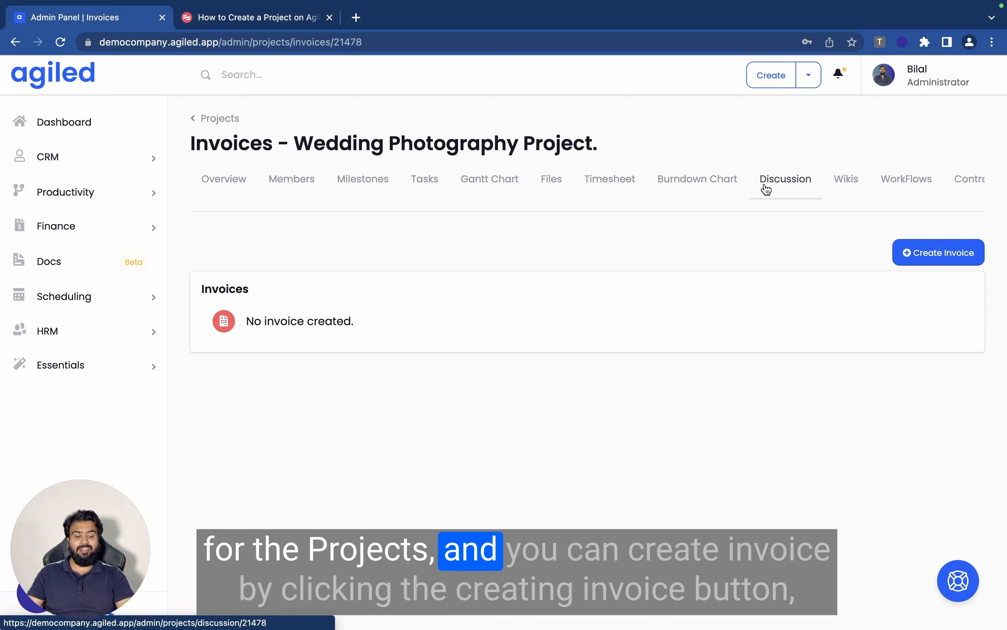
left_click(909, 258)
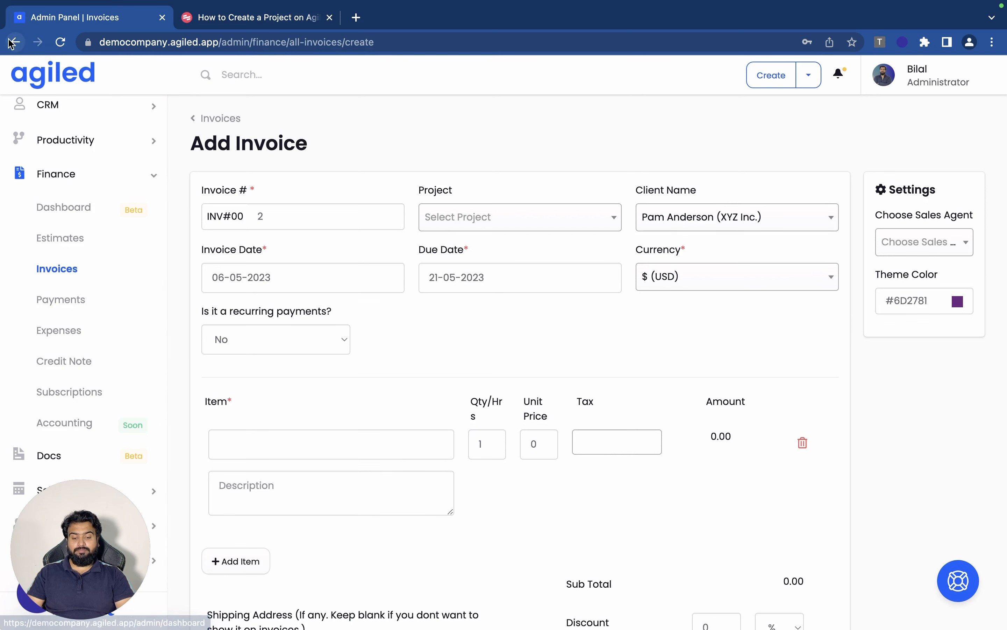
left_click(479, 217)
scroll(451, 336, "down", 3)
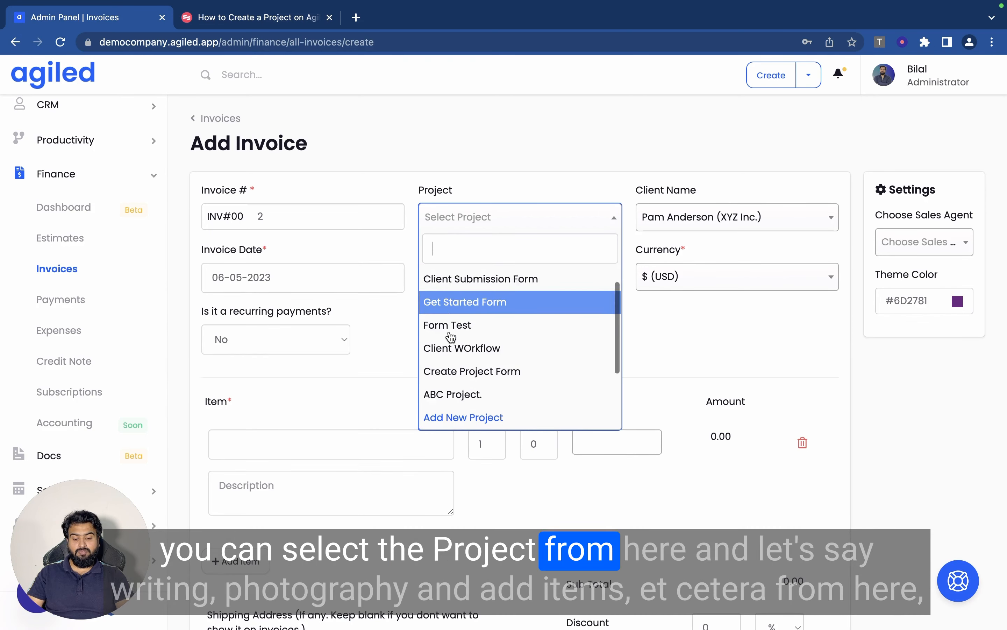
scroll(450, 337, "down", 1)
scroll(452, 333, "up", 3)
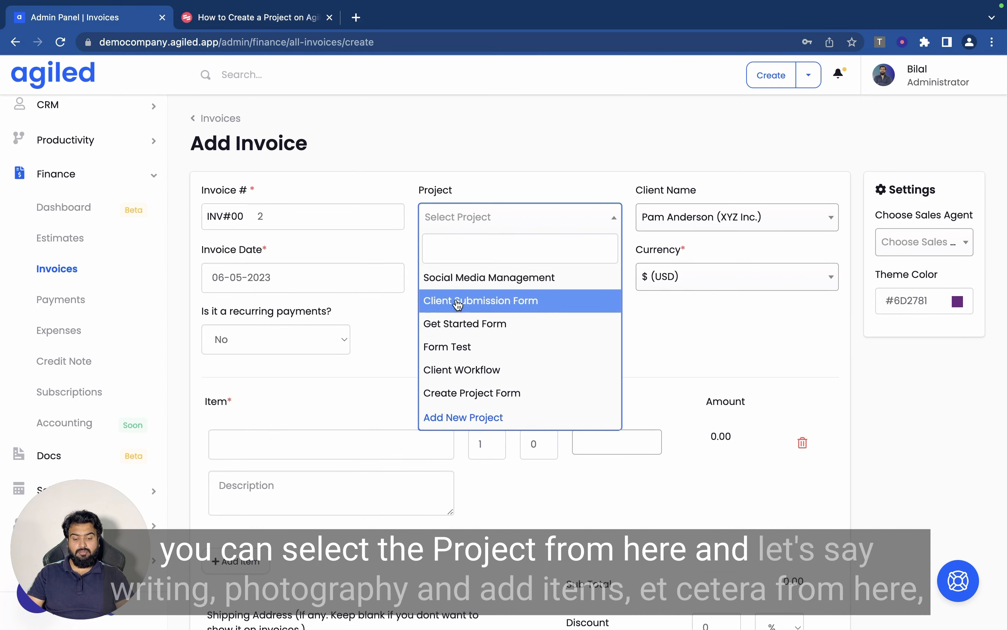
scroll(457, 299, "down", 3)
left_click(483, 394)
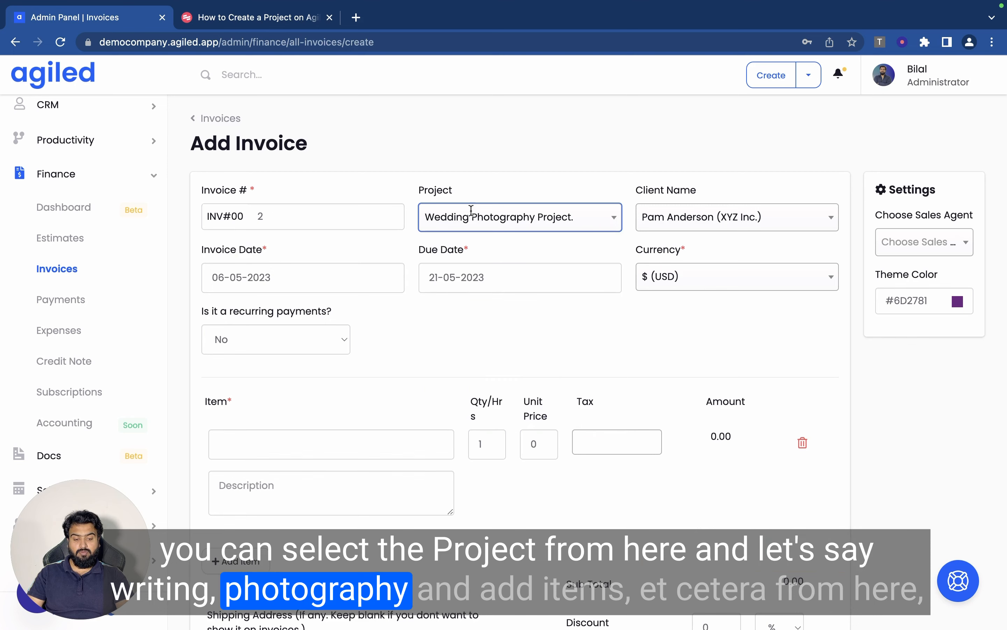
Step: Examine the new invoice form's client, item and totals fields, and return to the project's invoices without saving
scroll(500, 410, "down", 5)
scroll(500, 411, "up", 5)
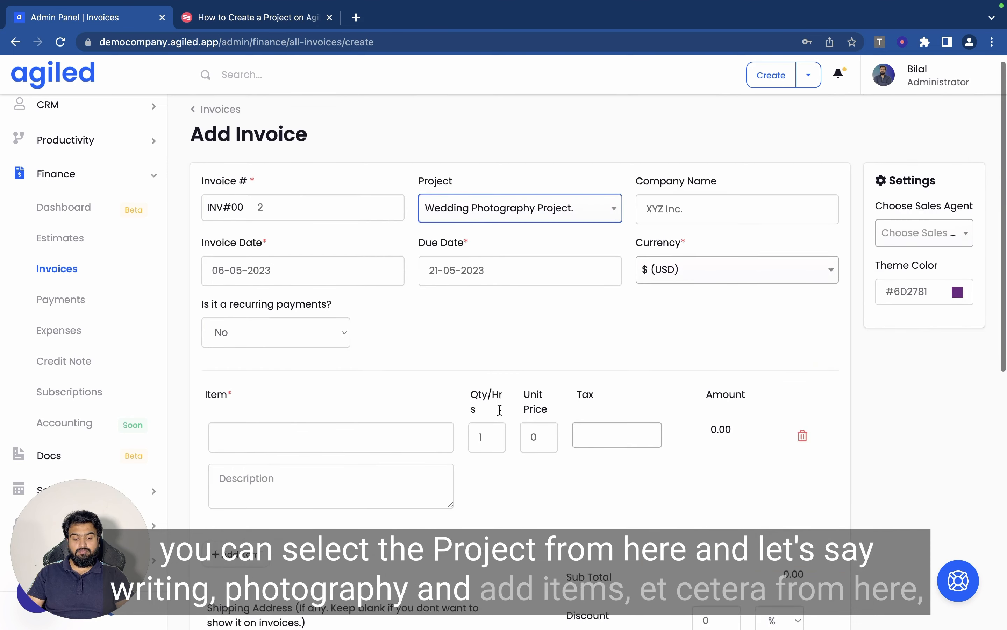
scroll(500, 410, "down", 4)
scroll(316, 340, "down", 3)
scroll(316, 340, "up", 8)
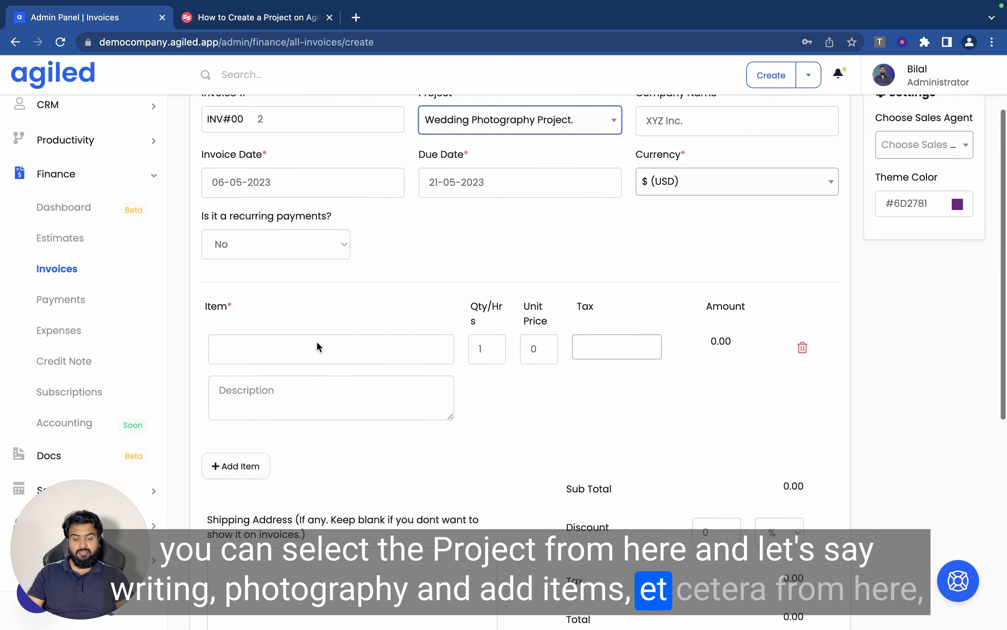
left_click(15, 42)
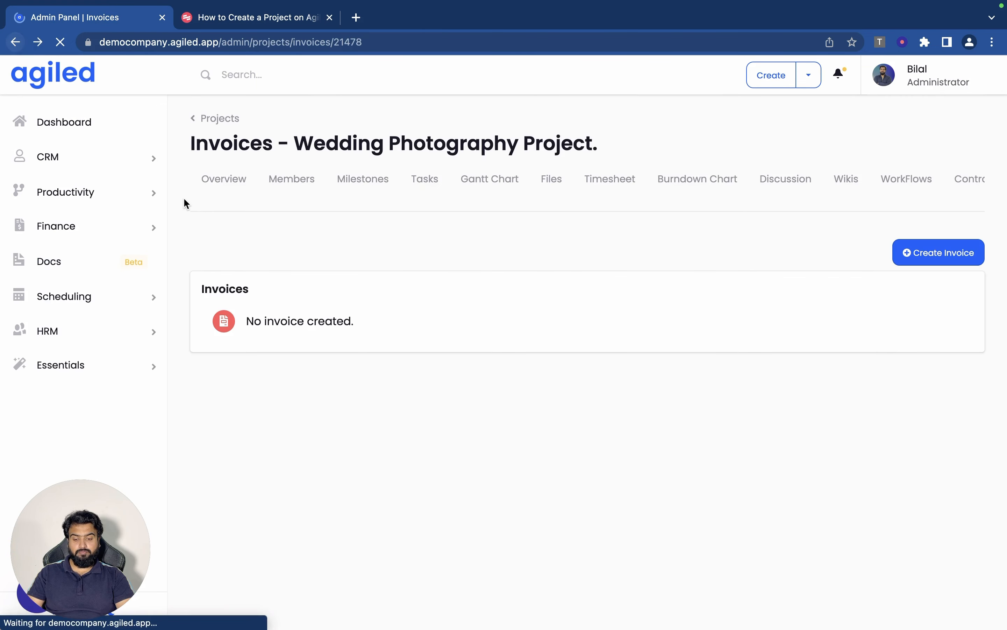
Step: View the wedding photography project's proposals and its forms
scroll(848, 183, "right", 5)
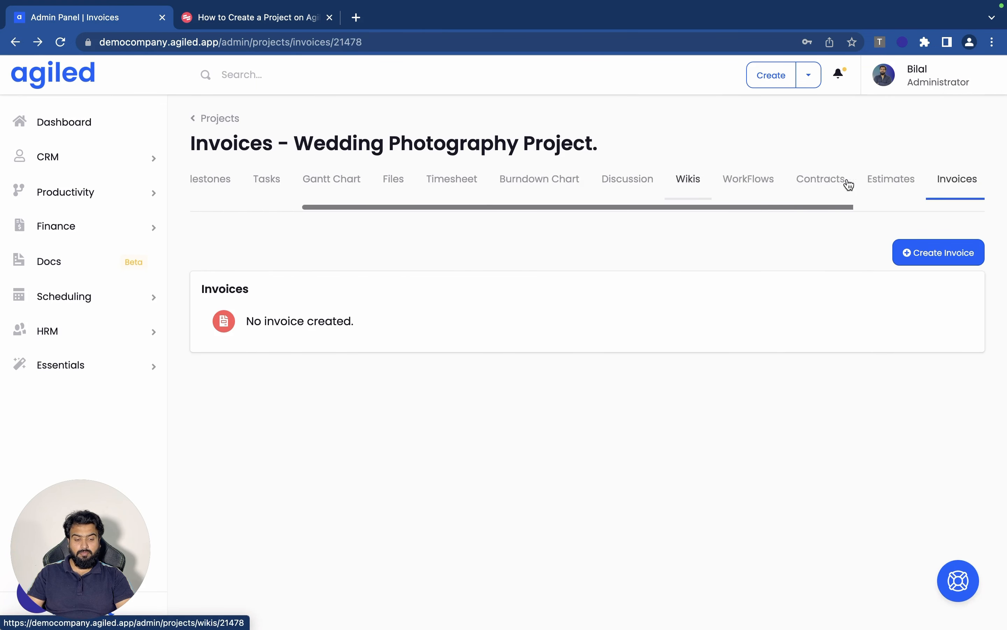
left_click(840, 185)
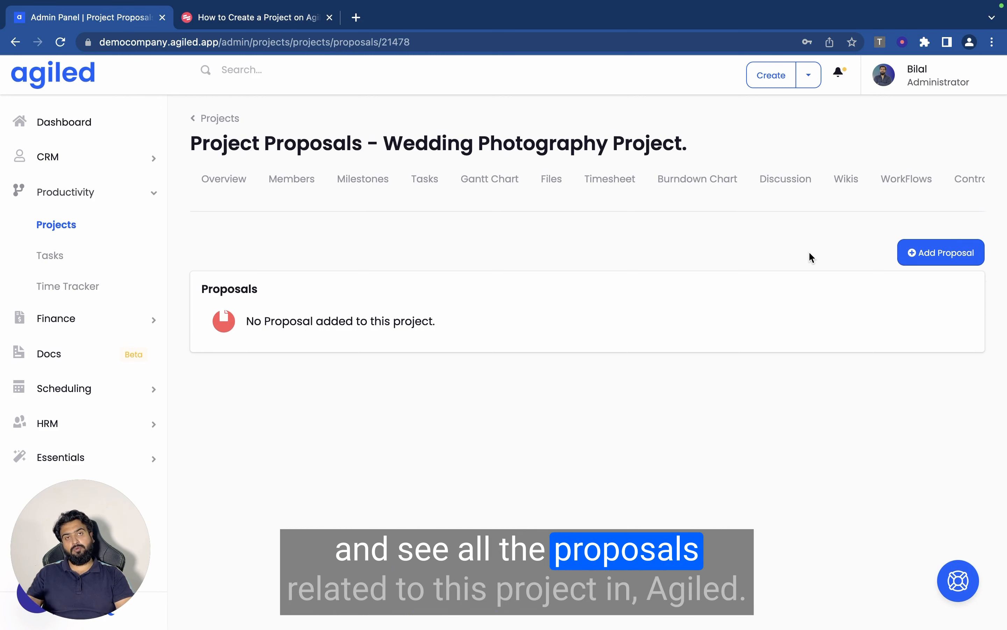
scroll(911, 175, "right", 5)
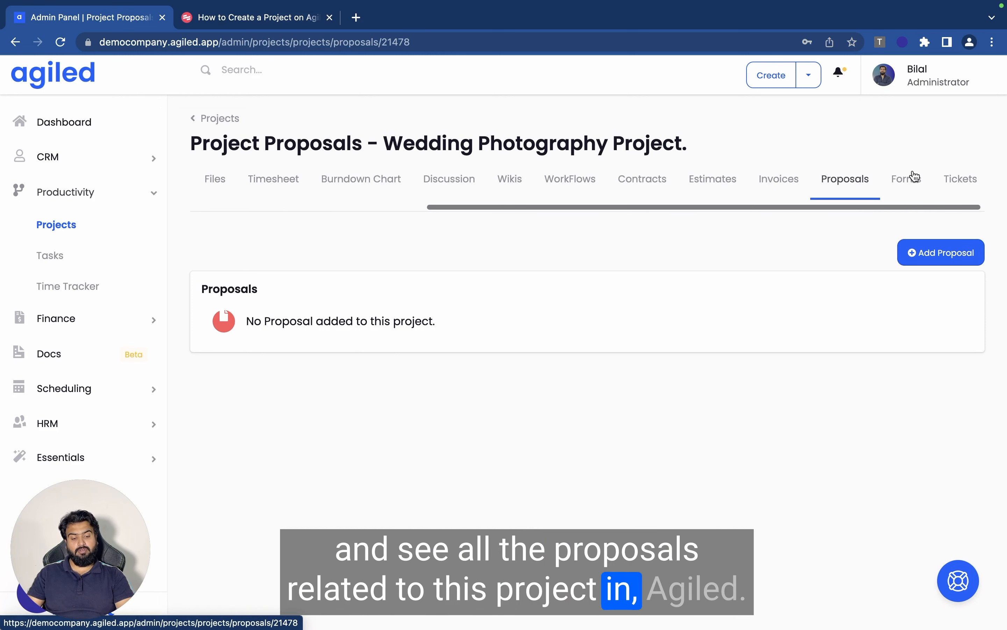
left_click(897, 188)
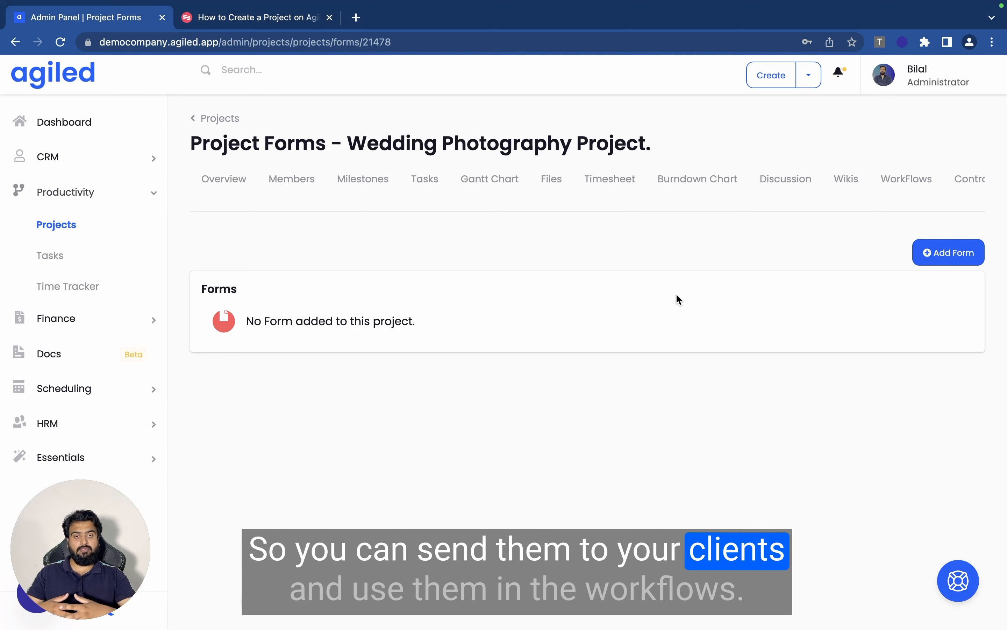
Step: Open the wedding photography project's tickets and look over the ticket table
scroll(881, 177, "right", 10)
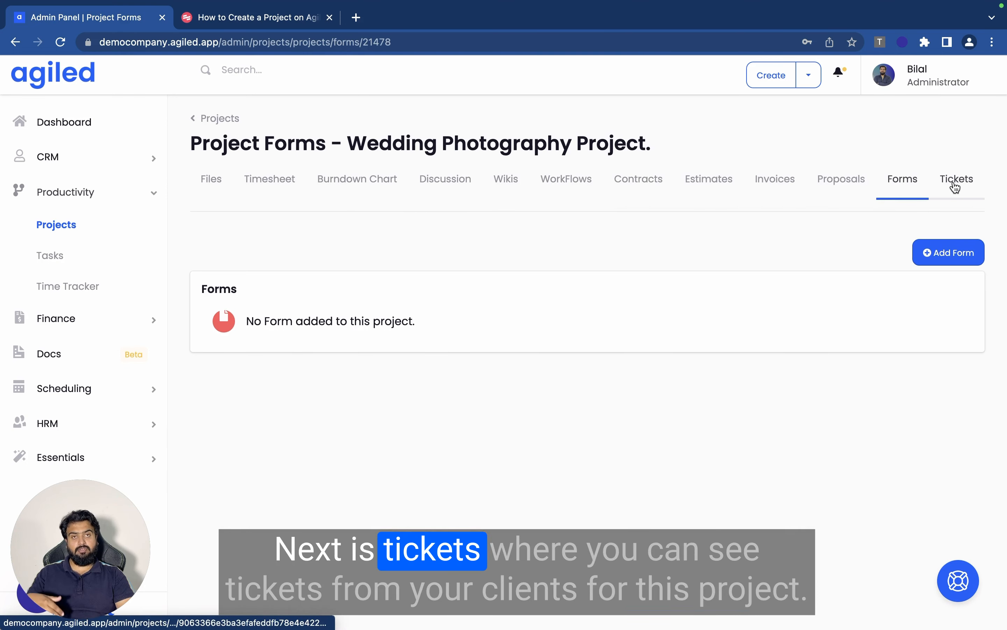
left_click(955, 184)
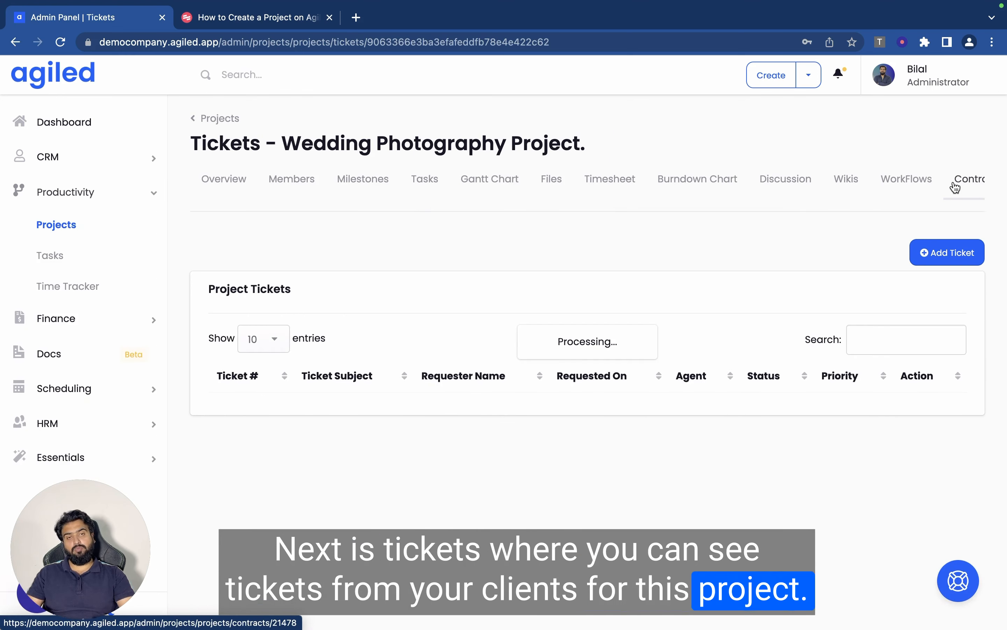
scroll(511, 418, "down", 2)
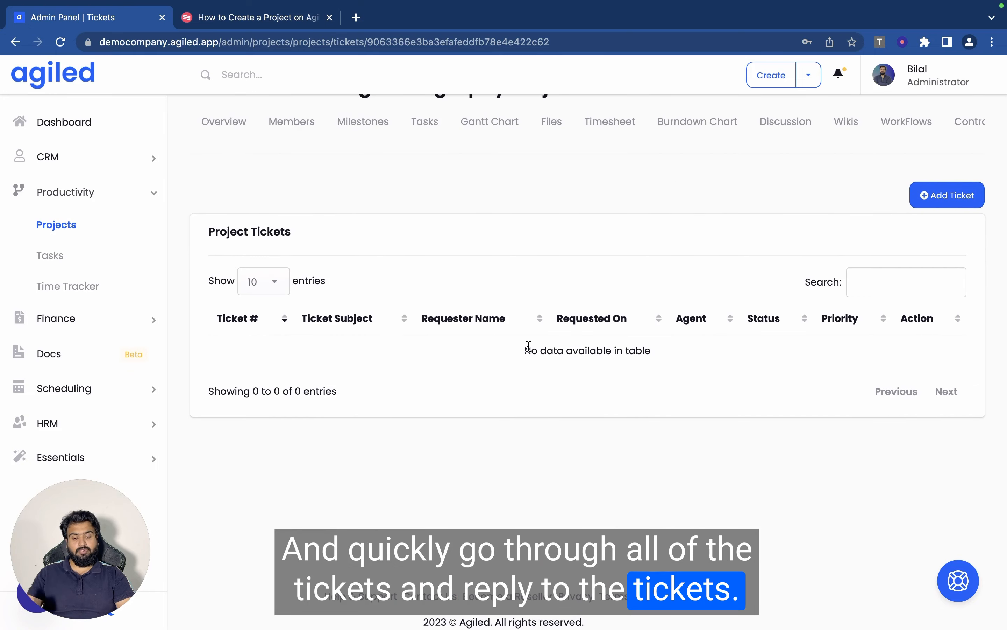
scroll(475, 215, "up", 2)
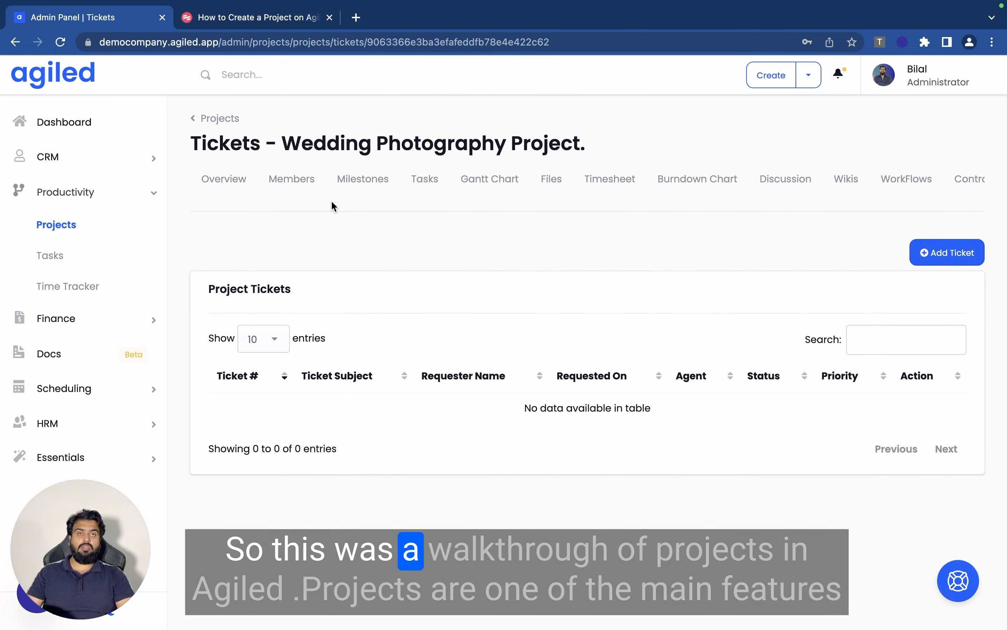